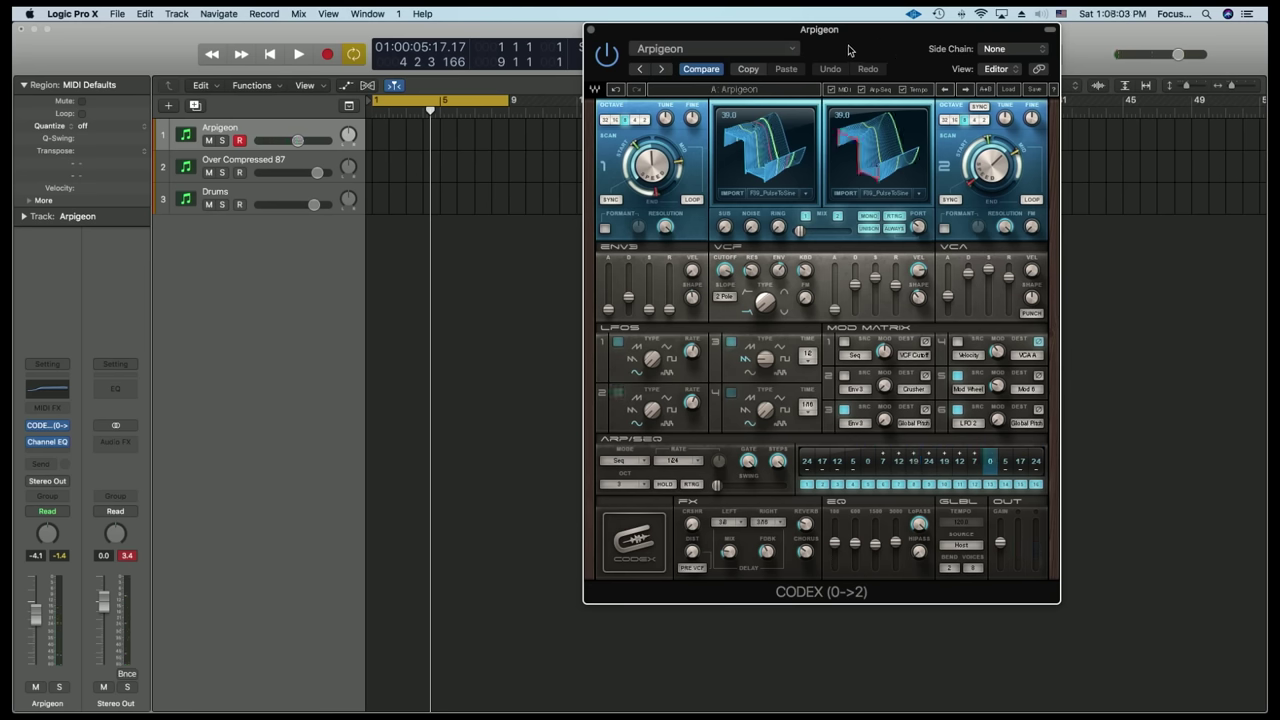
- Audition the Codex synth, record an eight-bar Arpigeon part over the cycle range, and close the synth window
drag(848, 55, 924, 156)
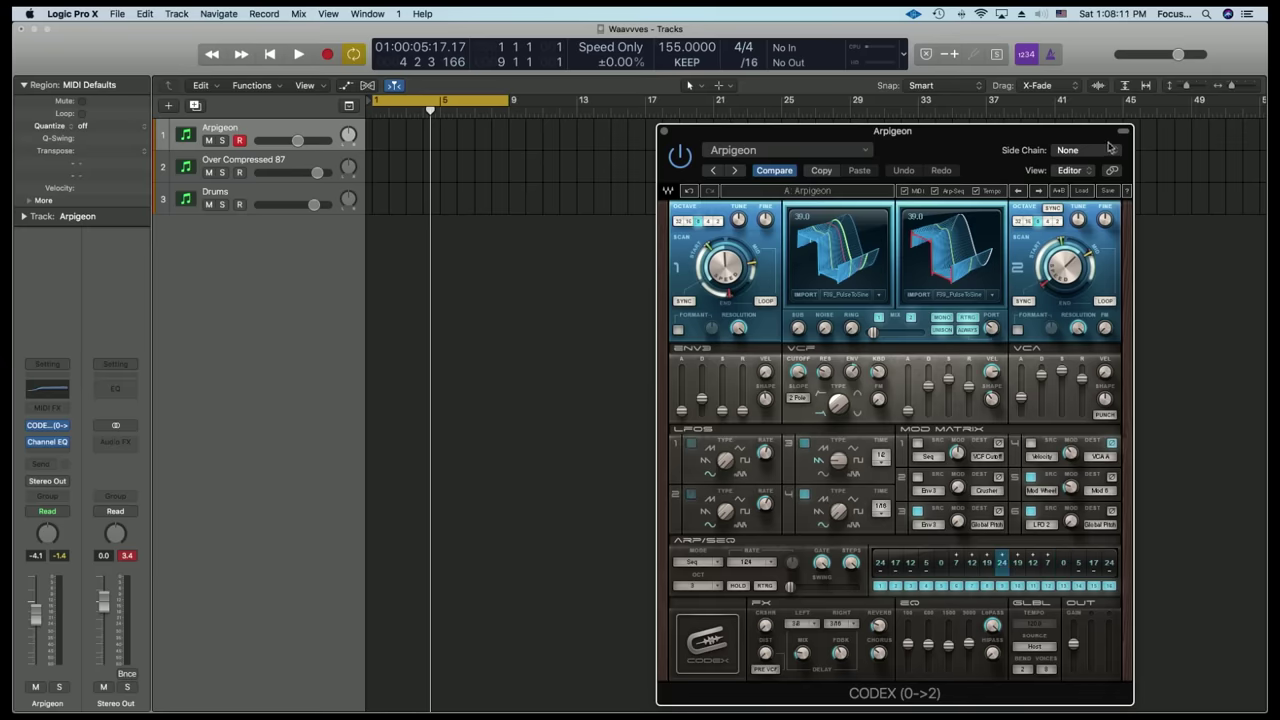
click(300, 57)
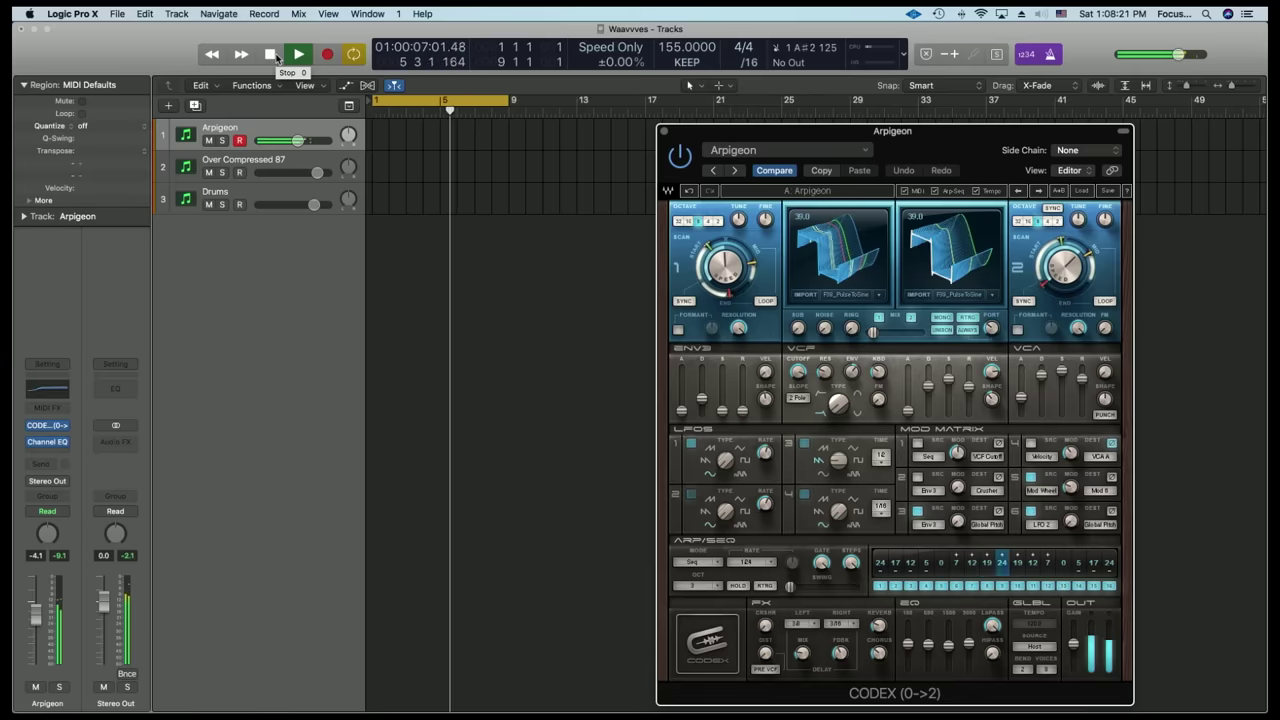
click(270, 54)
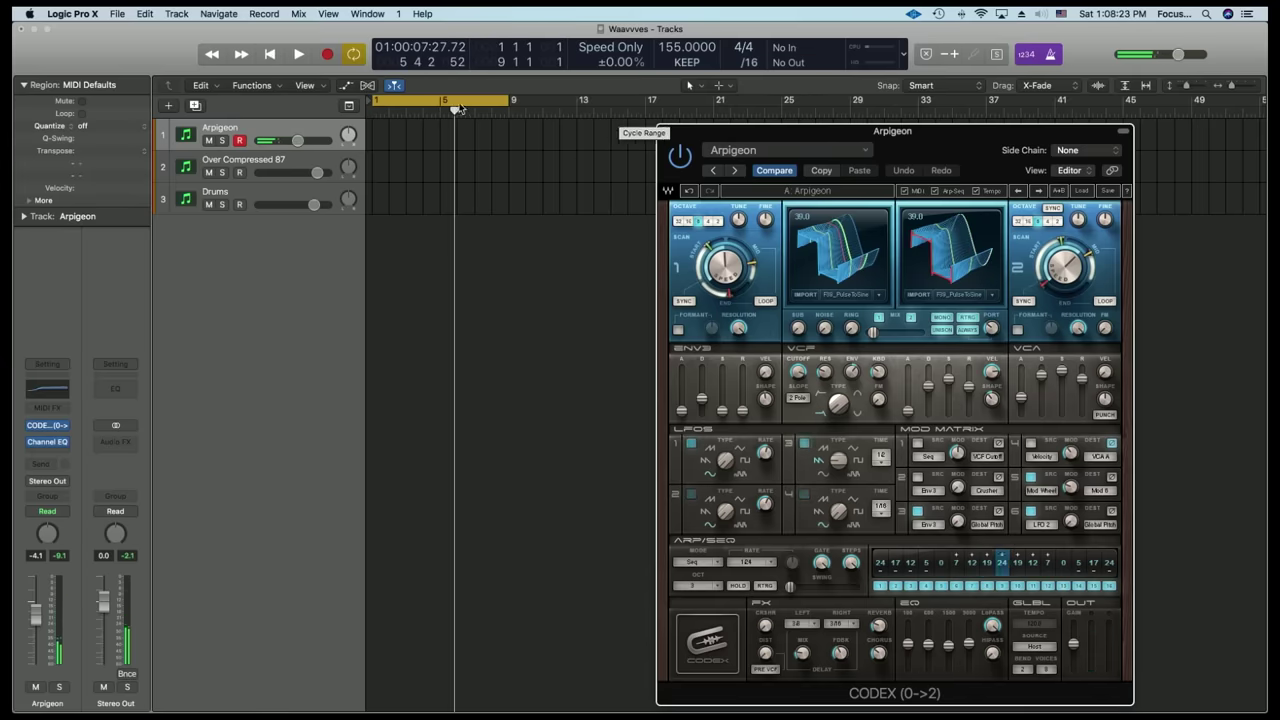
click(326, 57)
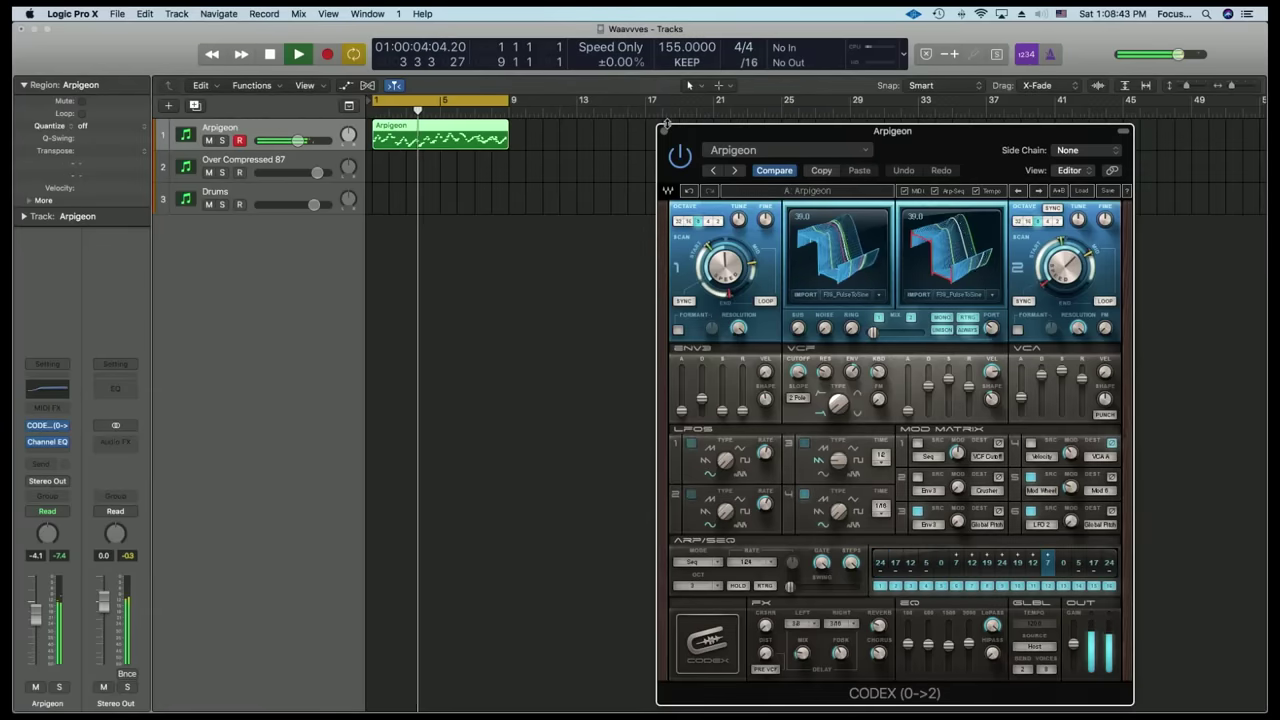
click(664, 131)
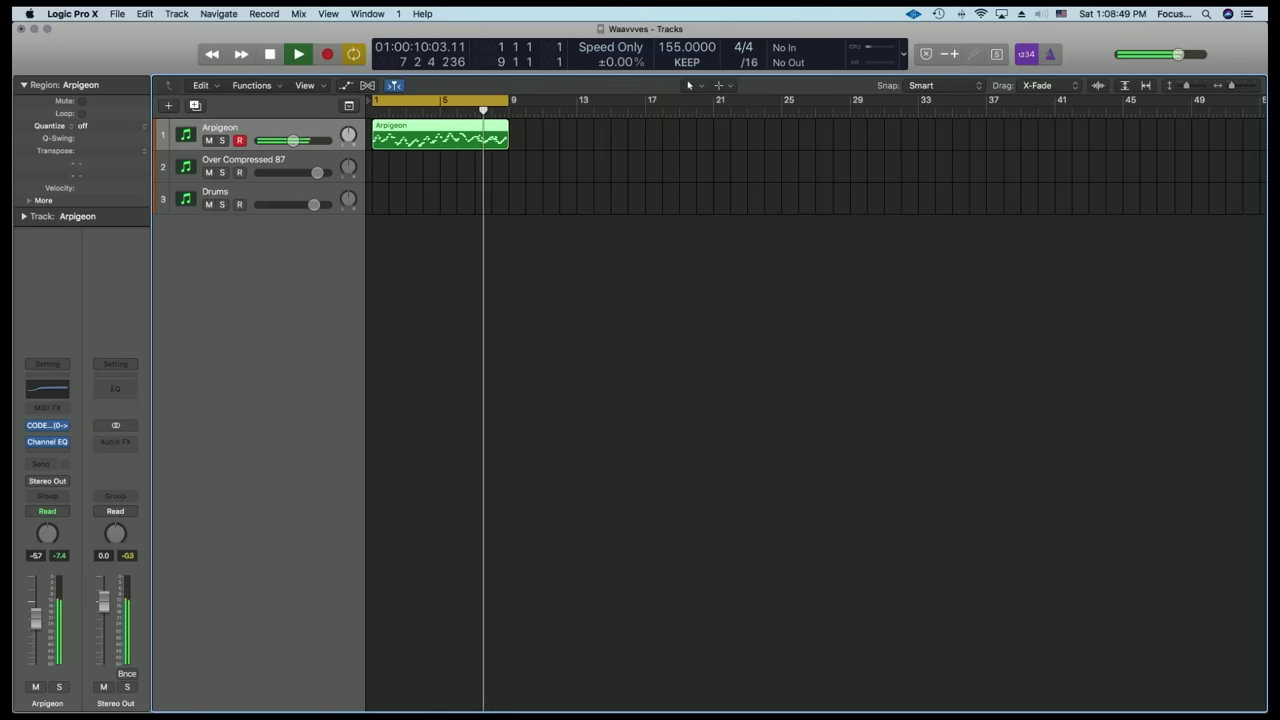
- Insert the stereo Kickstart plug-in after Channel EQ on the Arpigeon track and set its mix to 93%
click(58, 457)
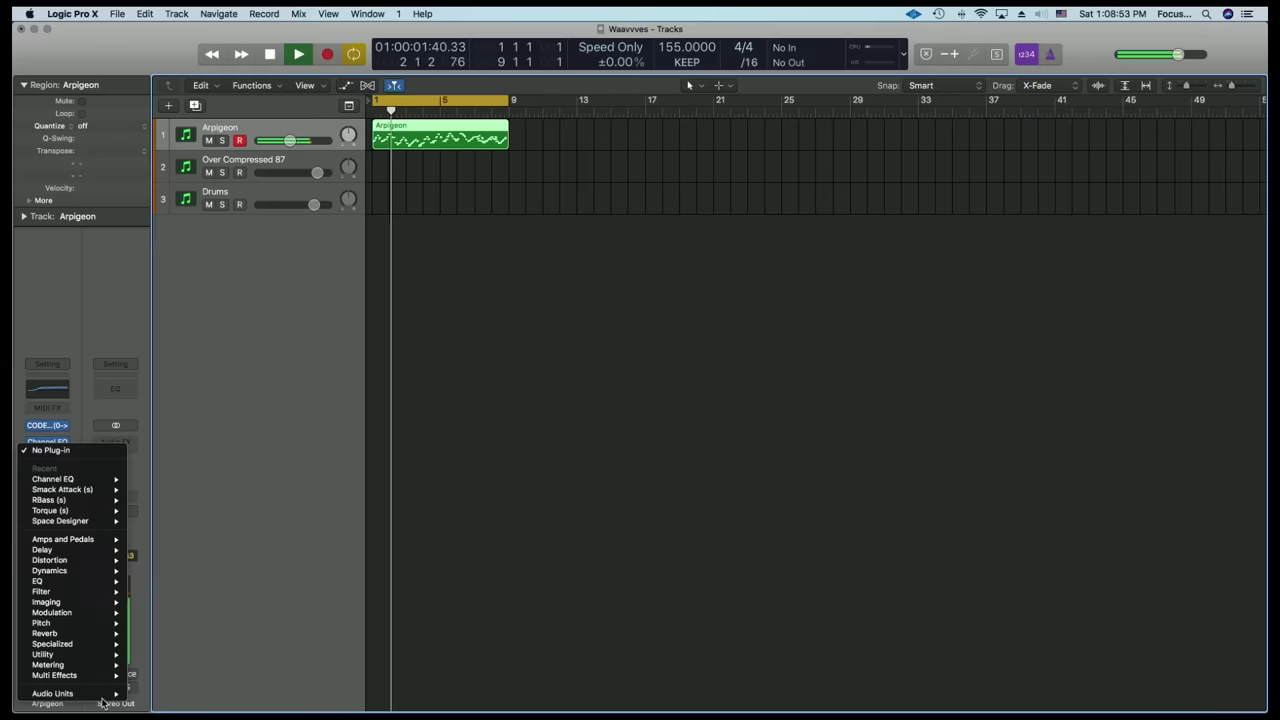
mouse_move(52, 693)
mouse_move(223, 594)
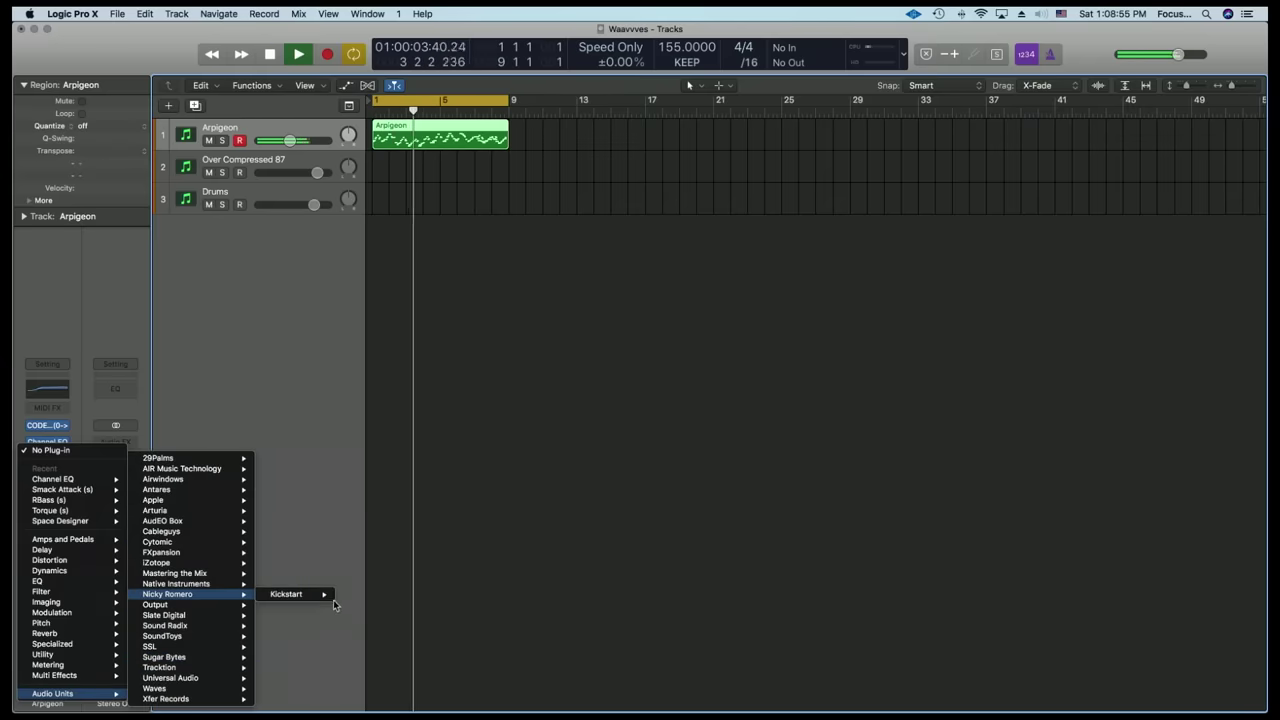
mouse_move(322, 595)
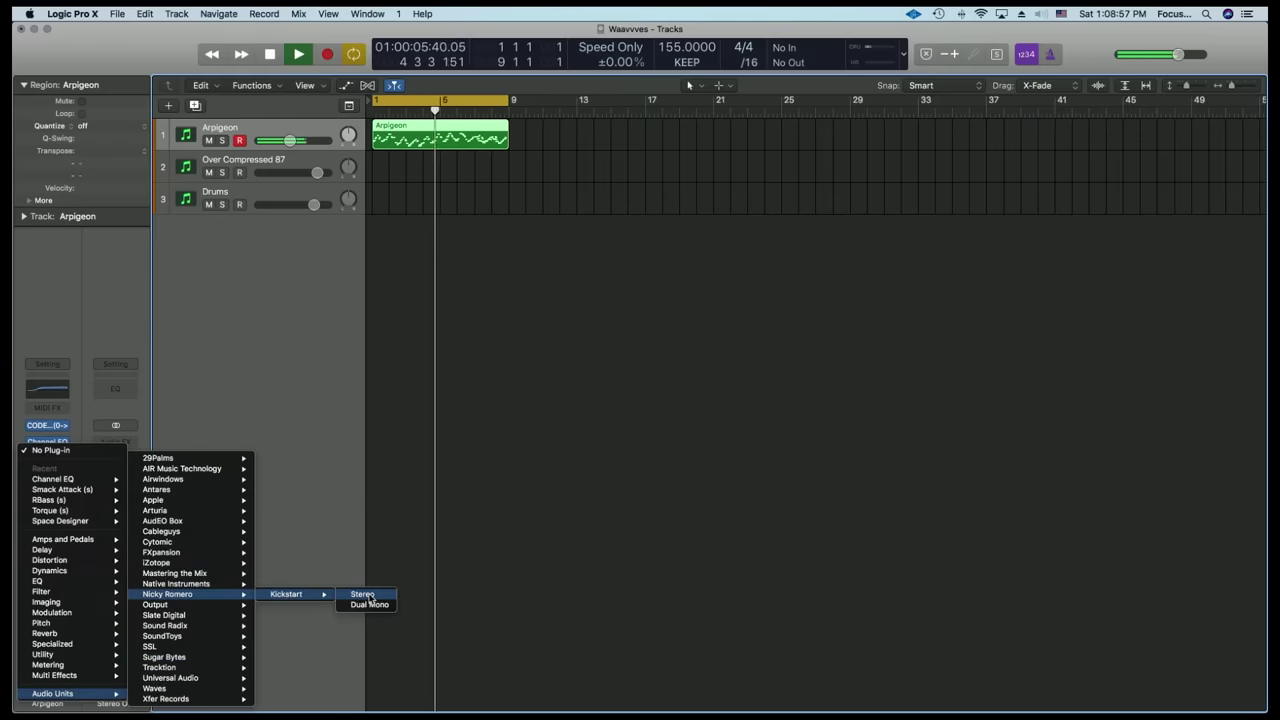
click(364, 595)
drag(143, 229, 143, 237)
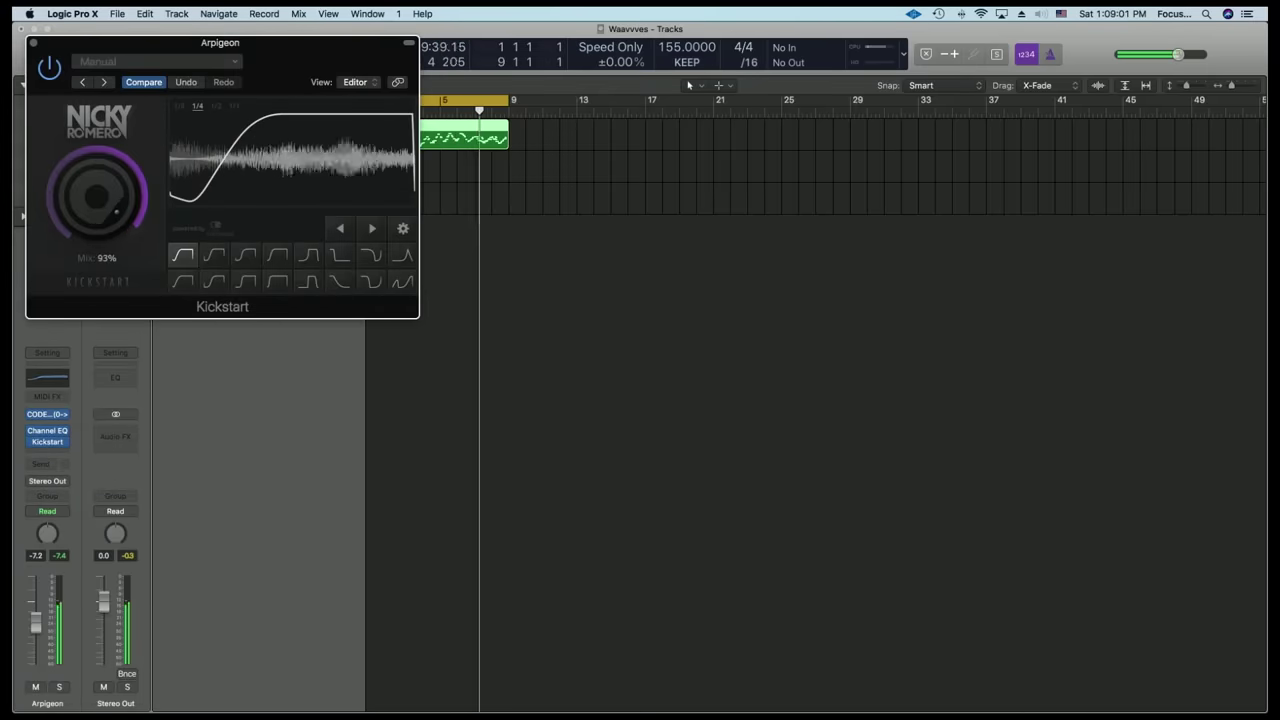
key(super+w)
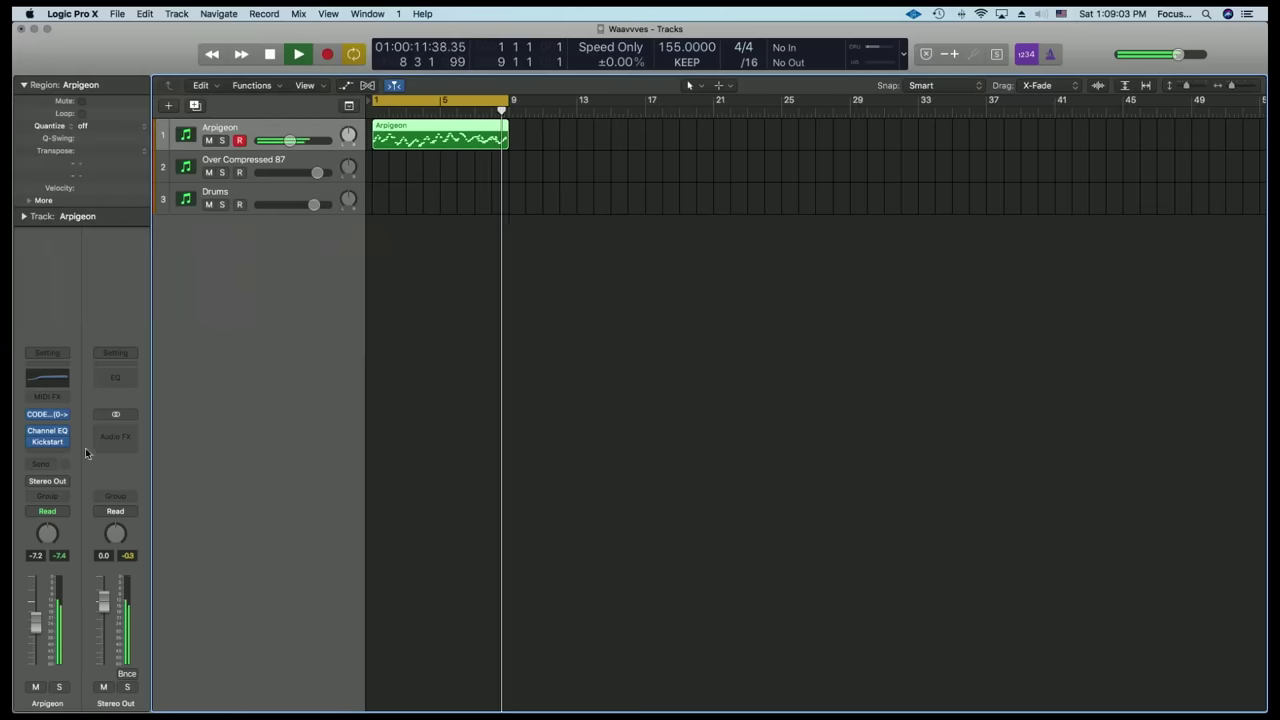
- Shift Kickstart down one effect slot and insert the stereo Waves SoundShifter Pitch plug-in between Channel EQ and Kickstart
drag(47, 441, 44, 452)
key(space)
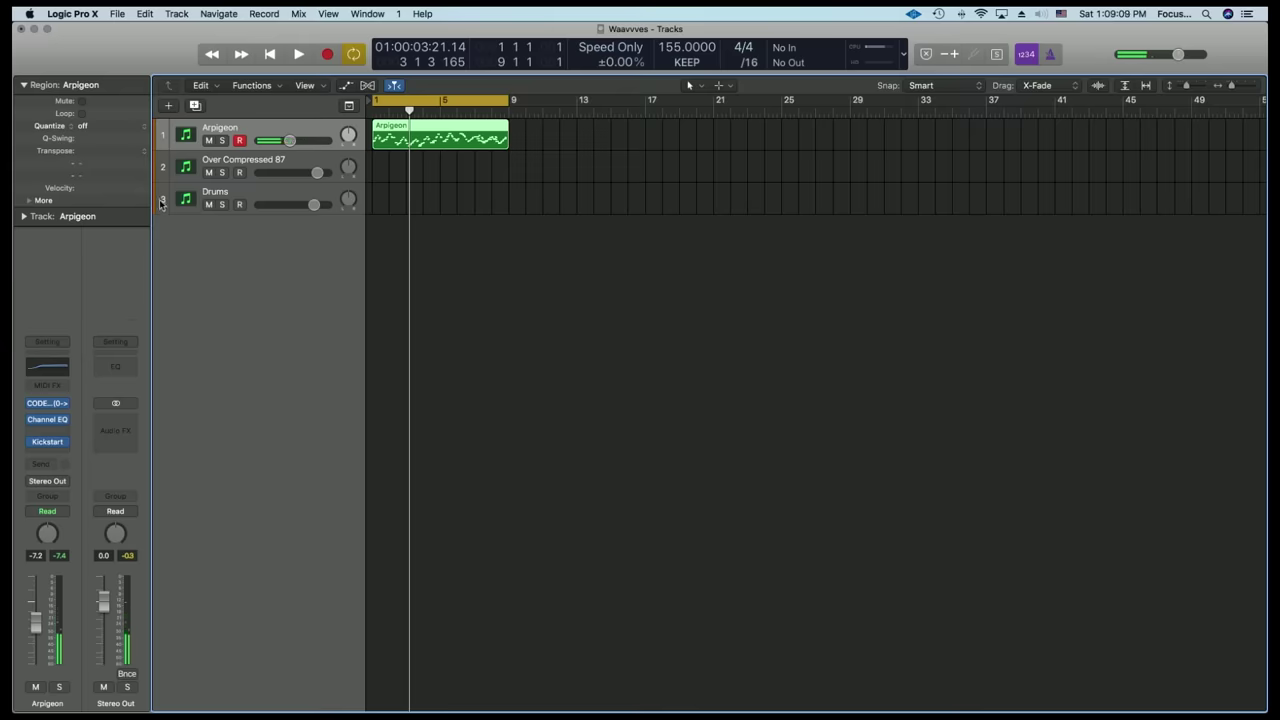
click(43, 432)
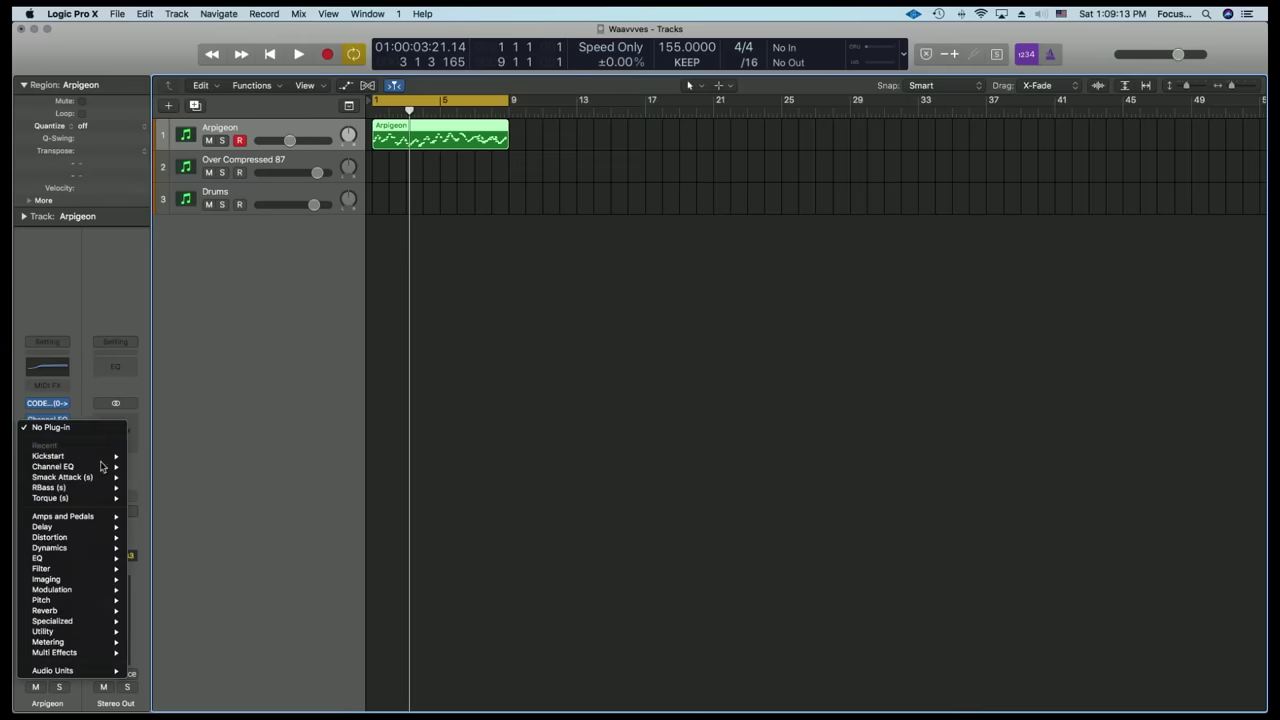
mouse_move(87, 670)
mouse_move(172, 670)
mouse_move(210, 690)
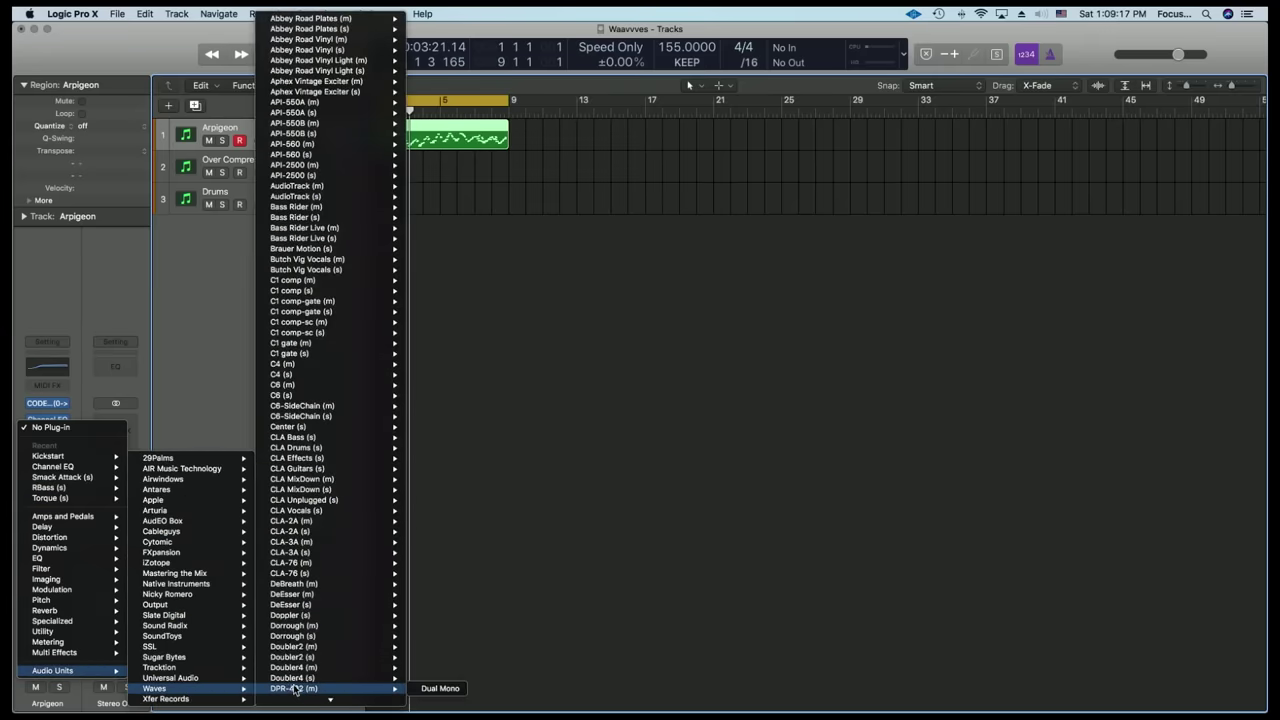
scroll(294, 689, down, 20)
scroll(294, 689, up, 1)
mouse_move(375, 458)
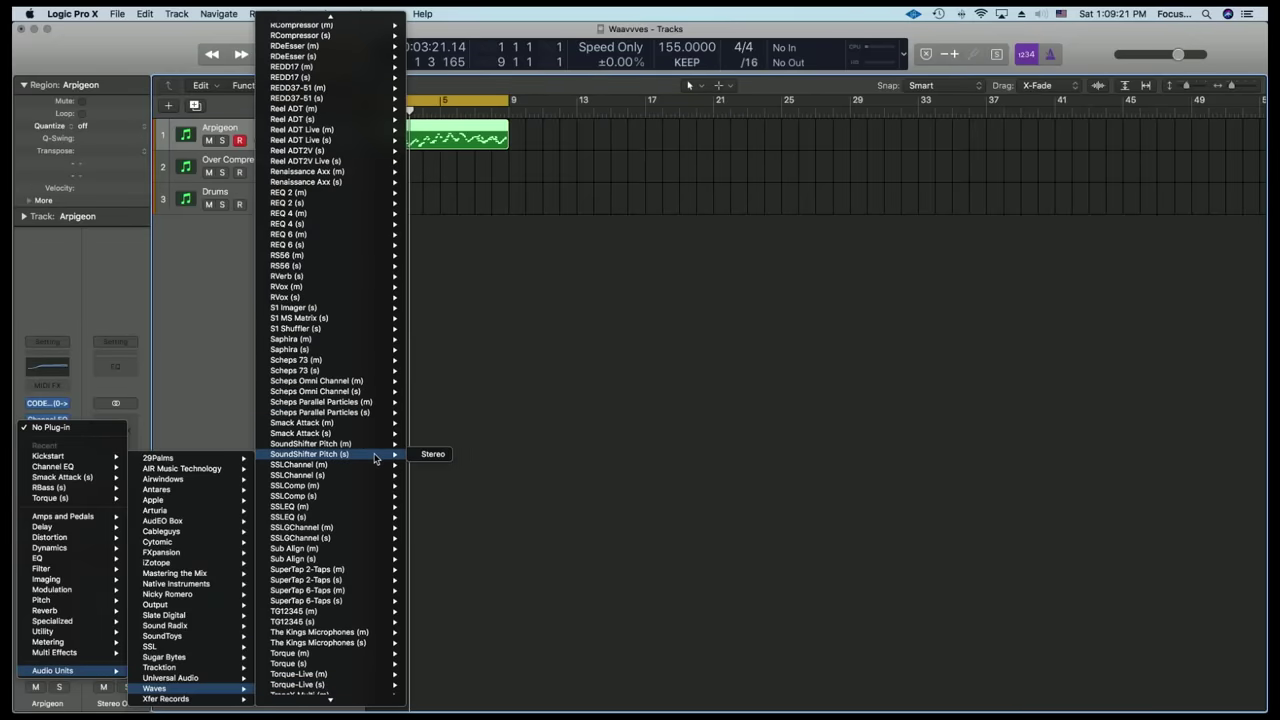
click(432, 455)
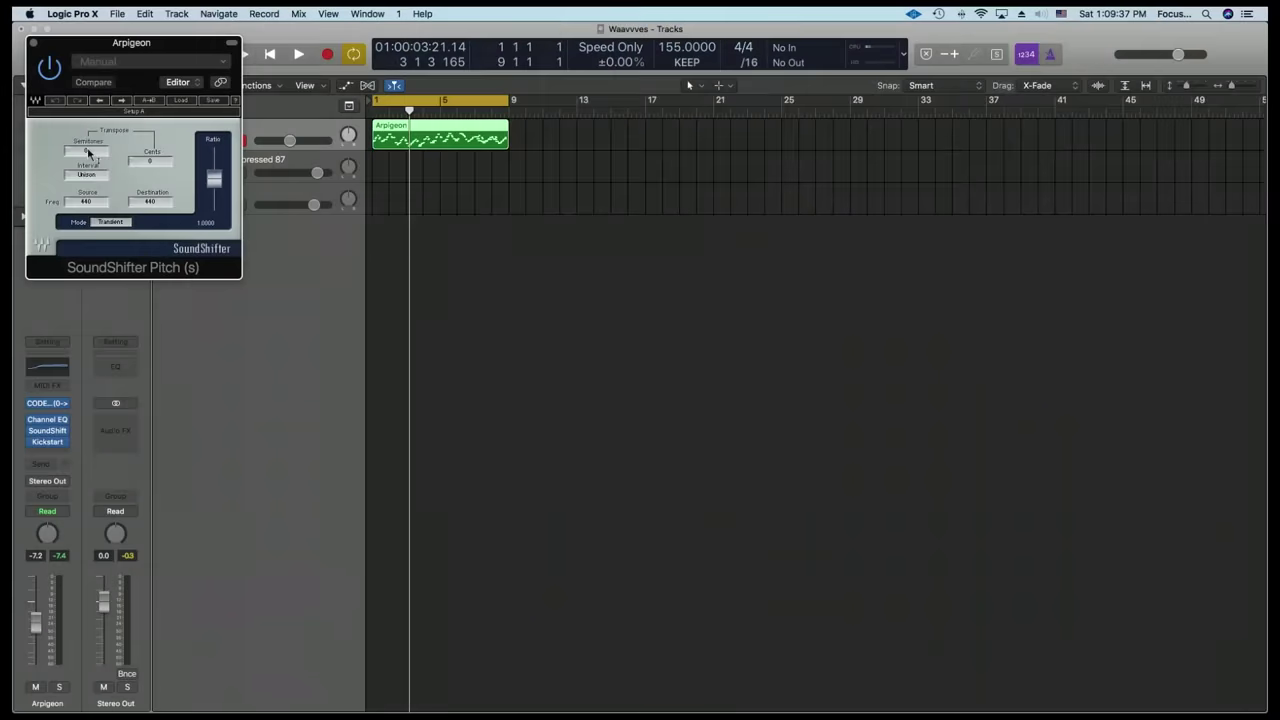
- Set SoundShifter Pitch's transposition to 2 semitones by ear during playback, and lower the Arpigeon track volume to about -11.6 dB
key(space)
mouse_move(88, 152)
mouse_down()
mouse_move(88, 128)
mouse_move(88, 152)
mouse_up()
key(space)
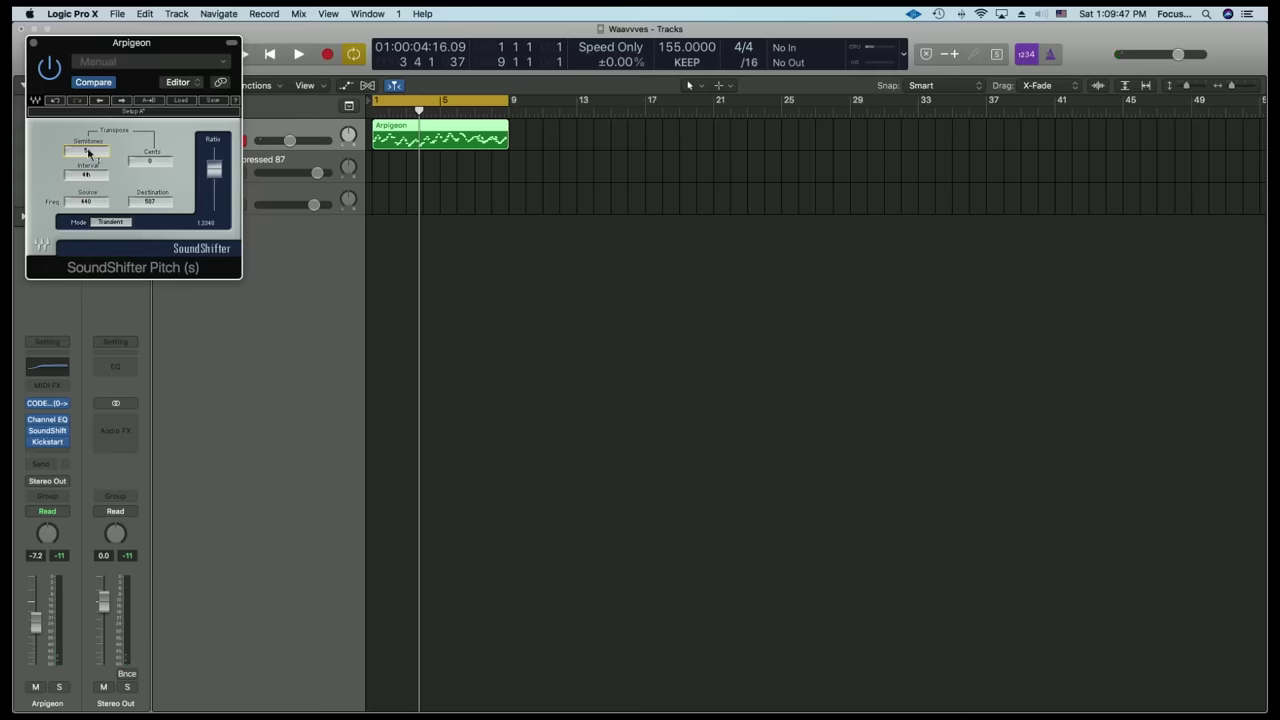
key(space)
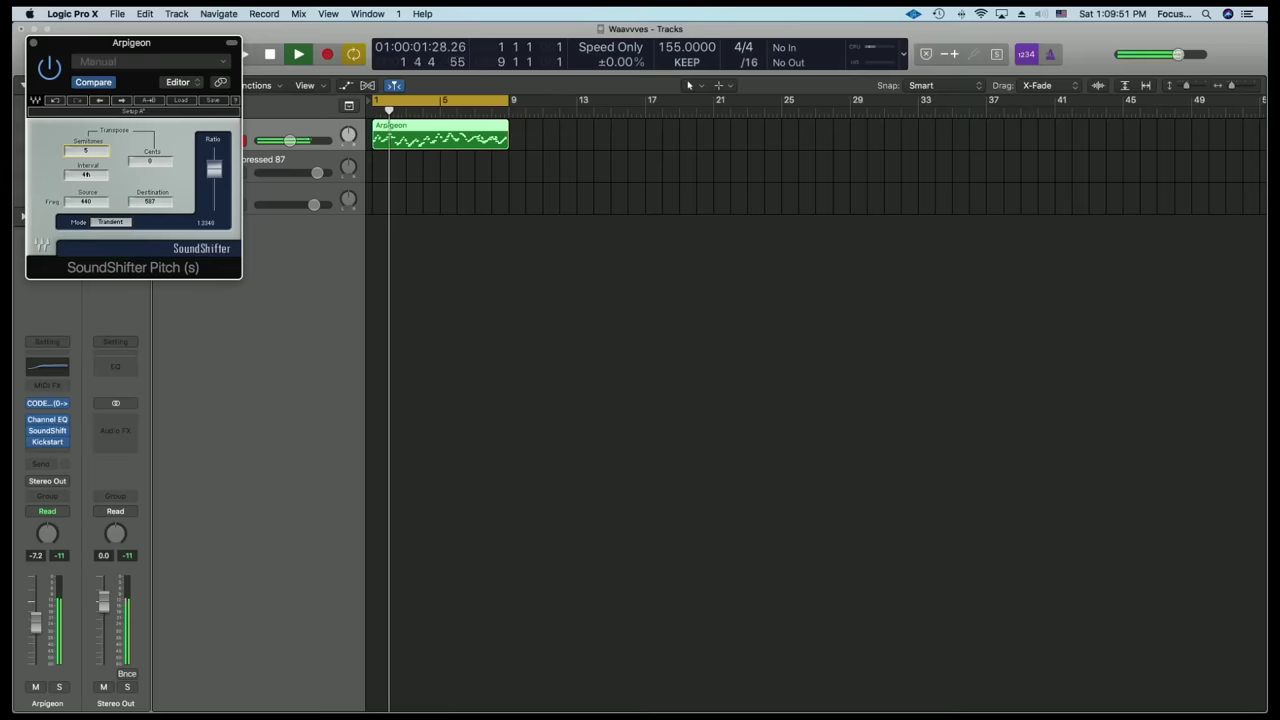
drag(88, 152, 88, 165)
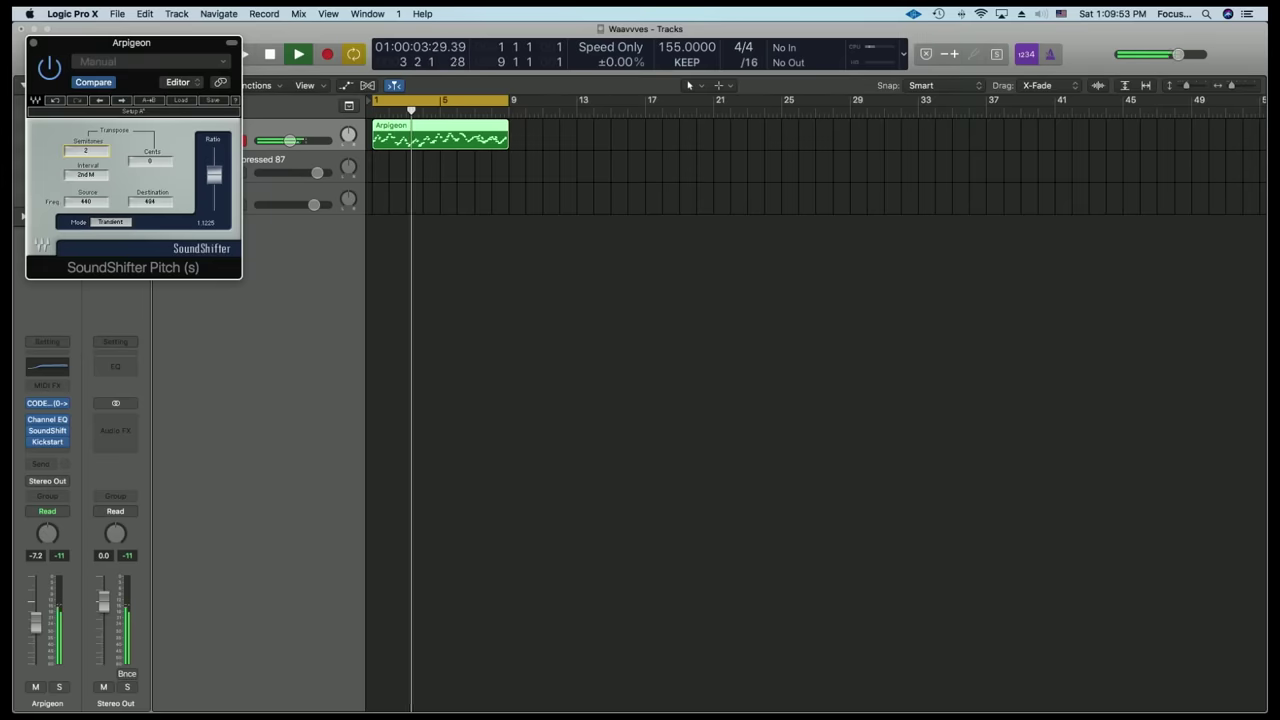
click(33, 43)
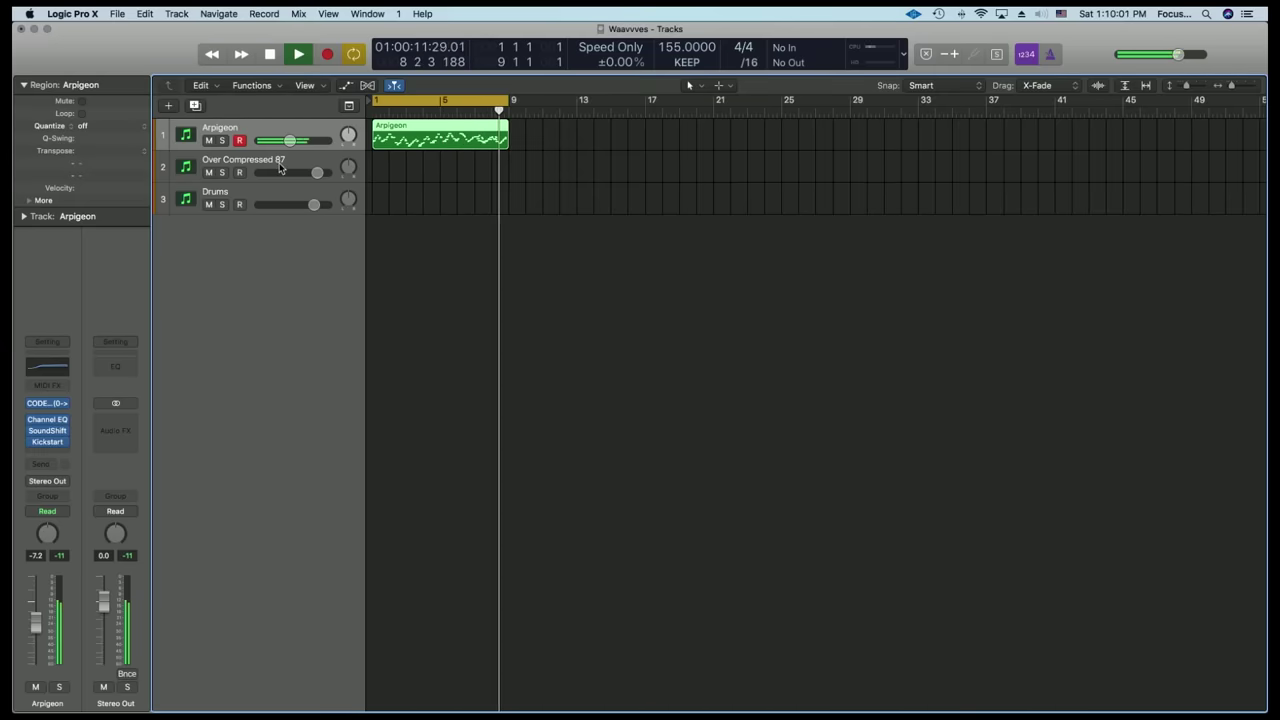
drag(284, 140, 277, 141)
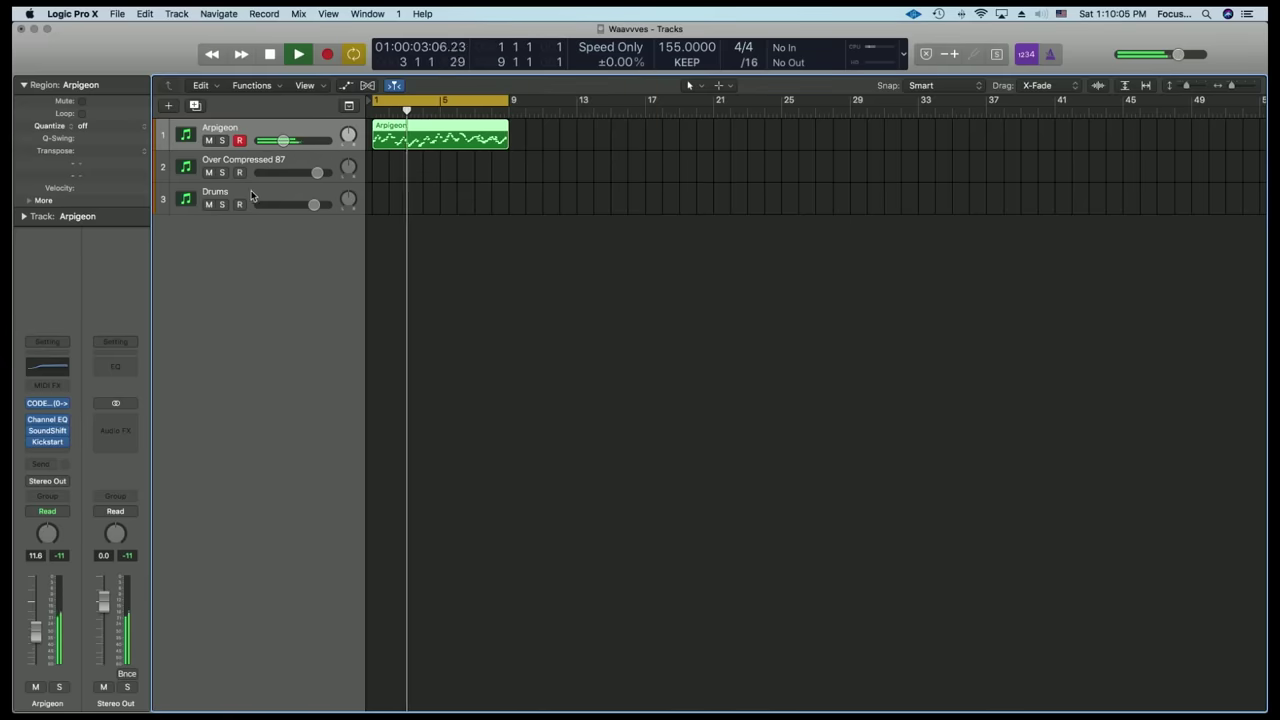
- Audition snare samples in the Drums track's Battery 4 and load SNARE_CIFLIK.wav onto cell A3
click(251, 194)
key(space)
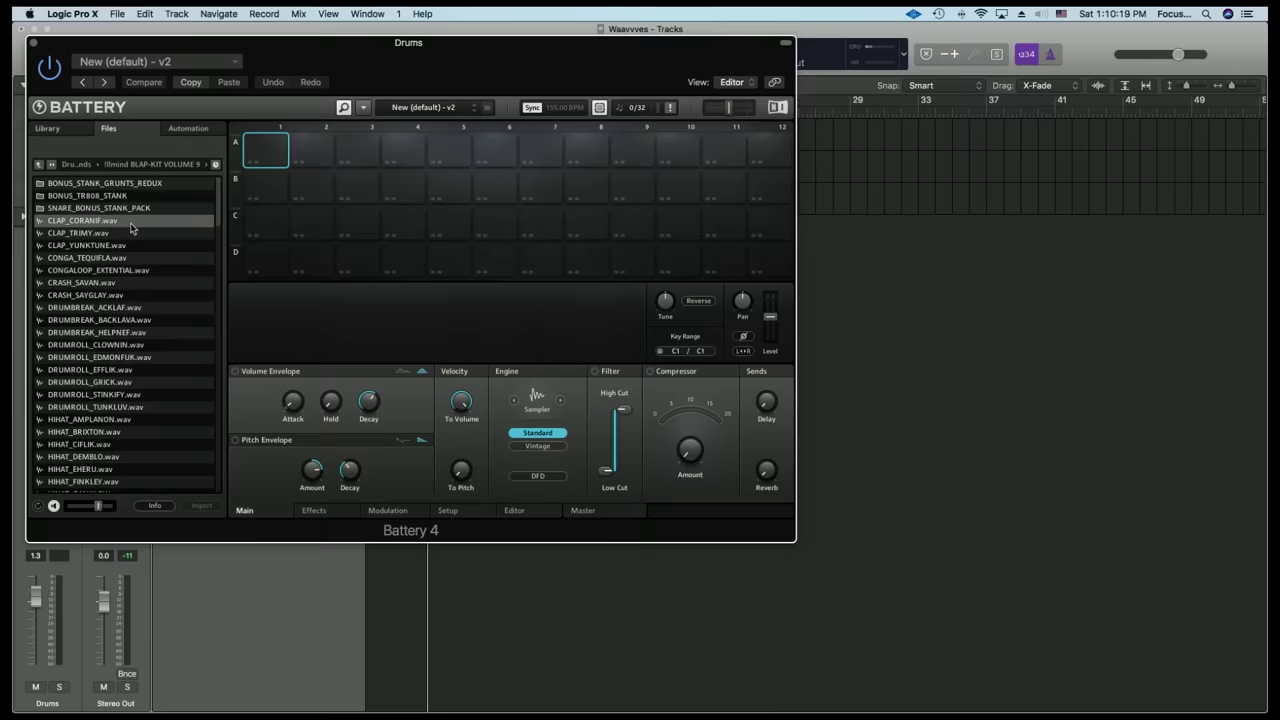
scroll(175, 333, down, 5)
scroll(175, 336, down, 12)
scroll(175, 336, down, 10)
click(175, 333)
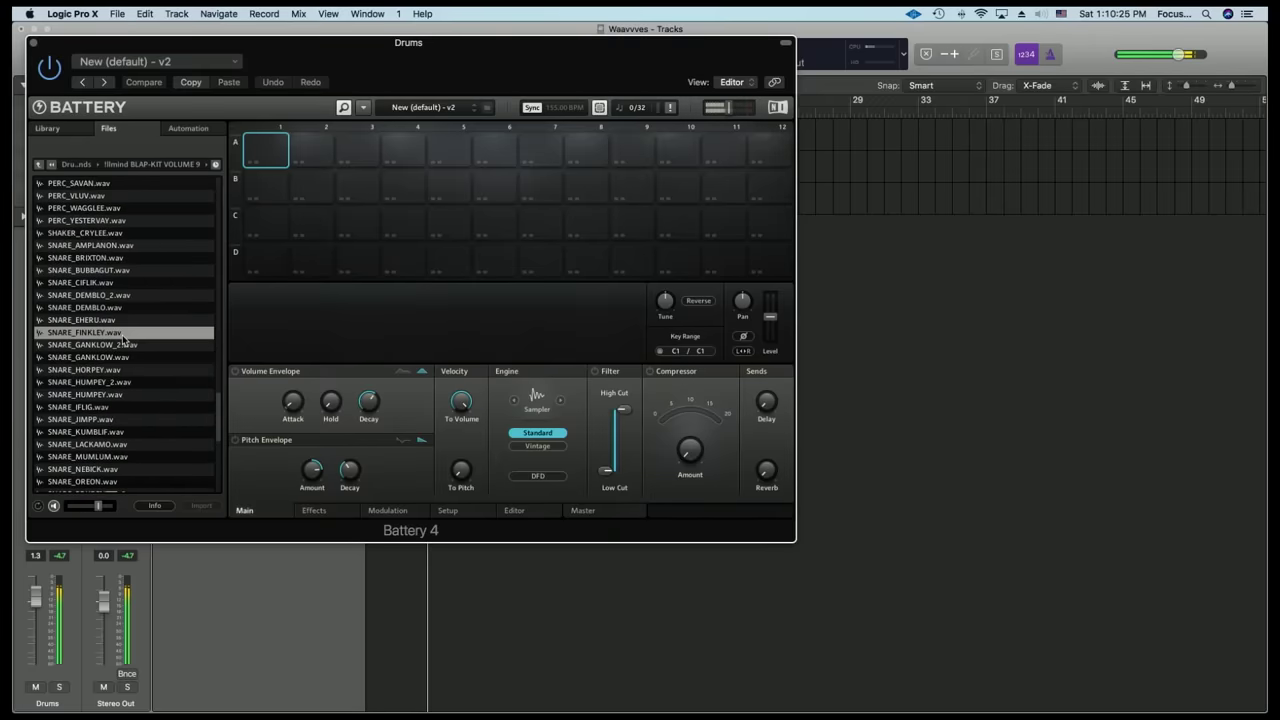
click(101, 320)
drag(101, 320, 100, 347)
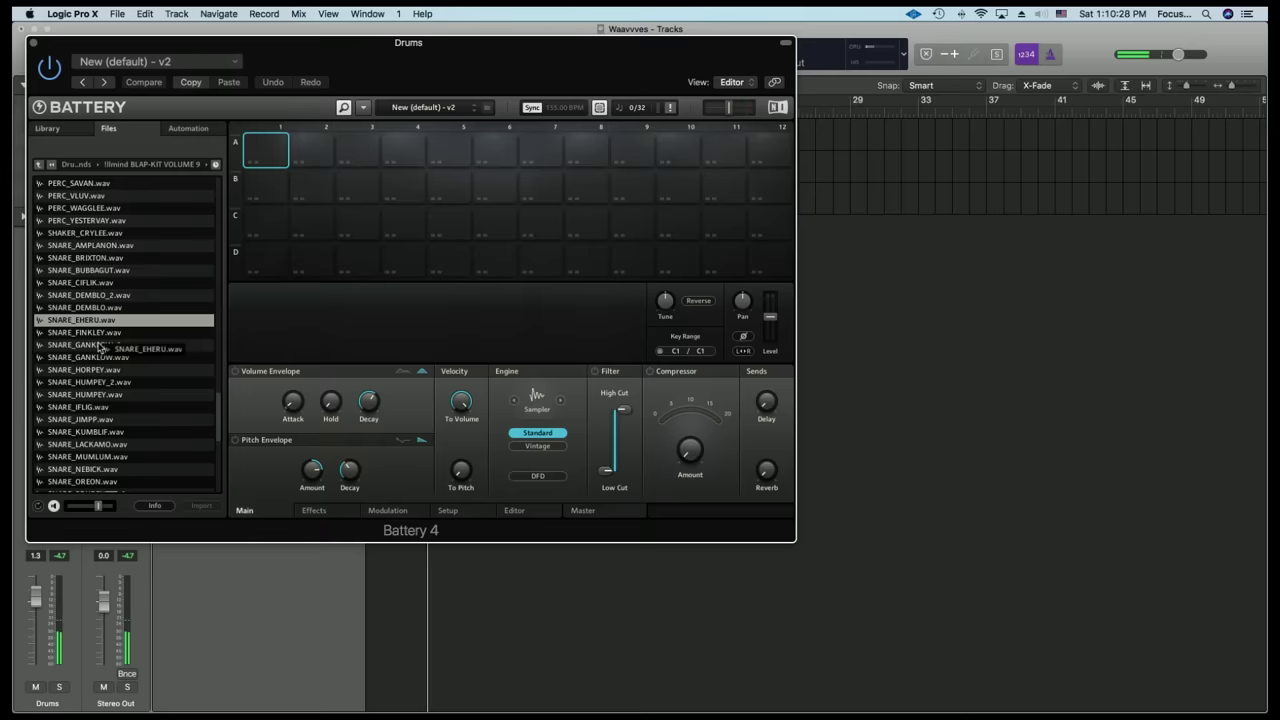
click(104, 269)
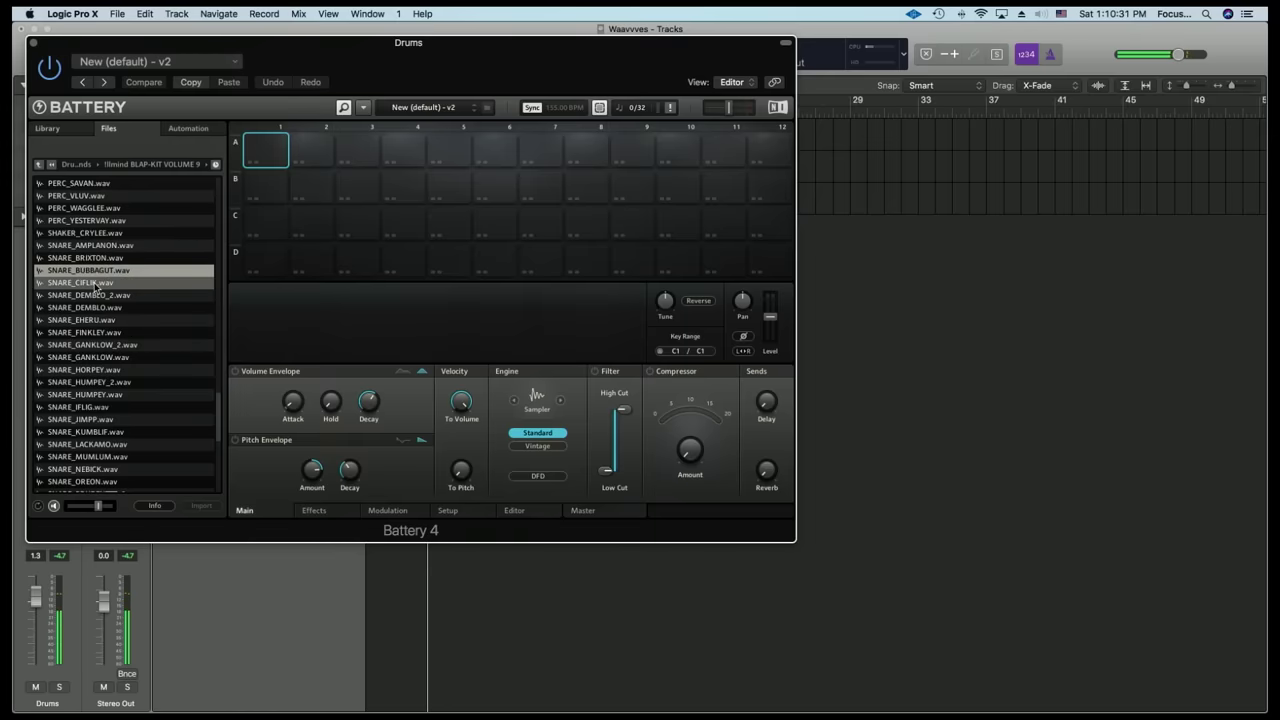
click(96, 284)
drag(96, 287, 358, 150)
- Load the KICK_UBUM.wav kick sample onto Battery cell A1
scroll(128, 273, up, 10)
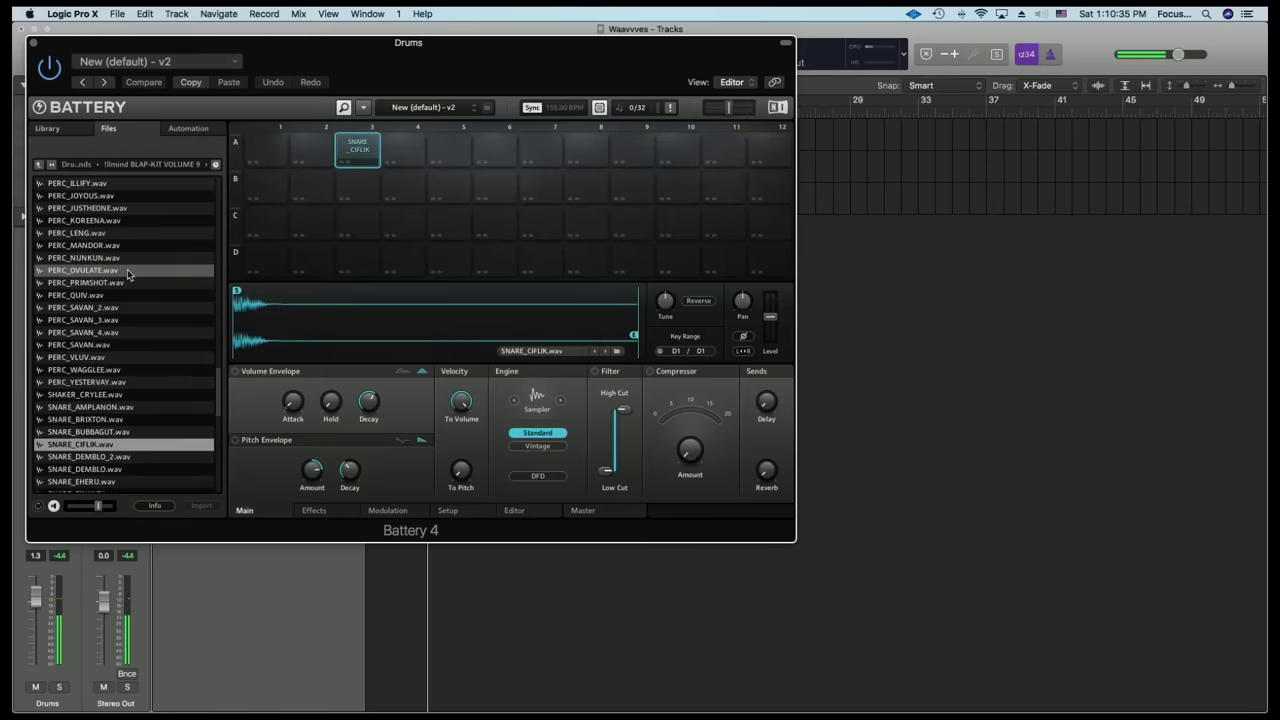
click(128, 271)
click(103, 258)
drag(193, 205, 265, 152)
- Load HIHAT_IFLIG.wav onto Battery cell A5, audition the cell, and close the Battery window
scroll(64, 405, down, 5)
scroll(64, 405, up, 5)
click(64, 400)
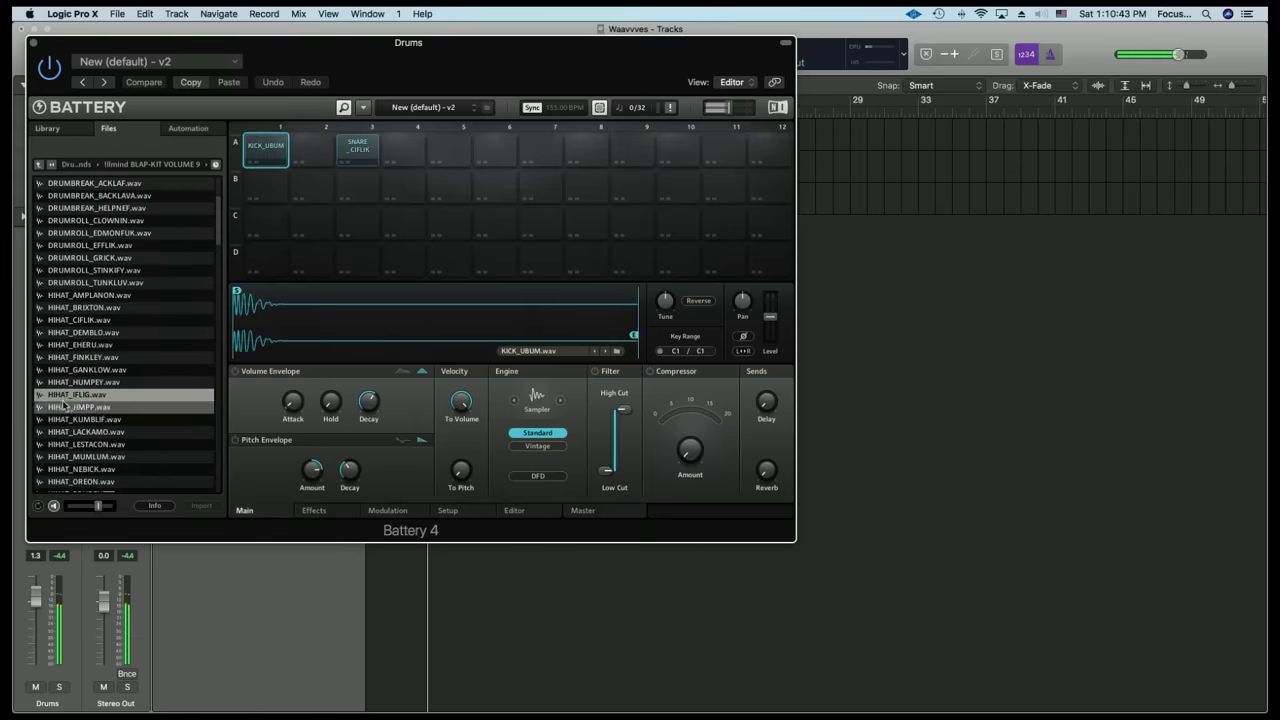
drag(70, 399, 455, 157)
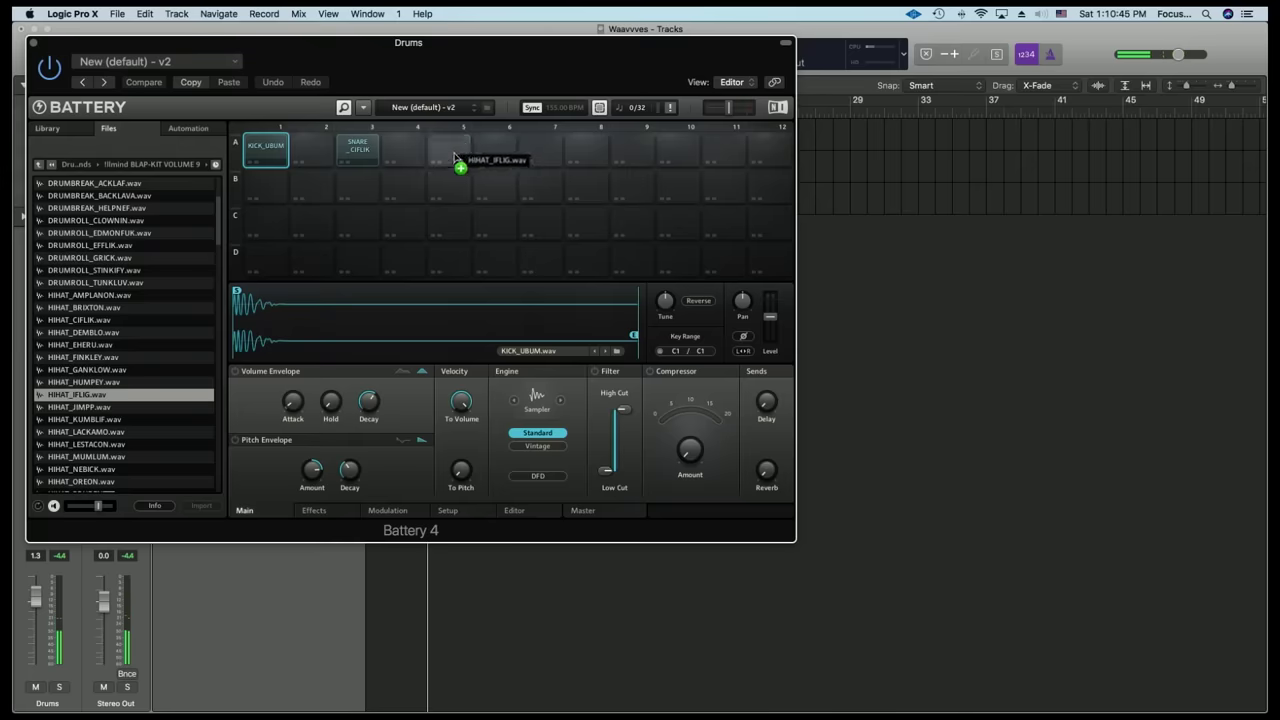
click(455, 157)
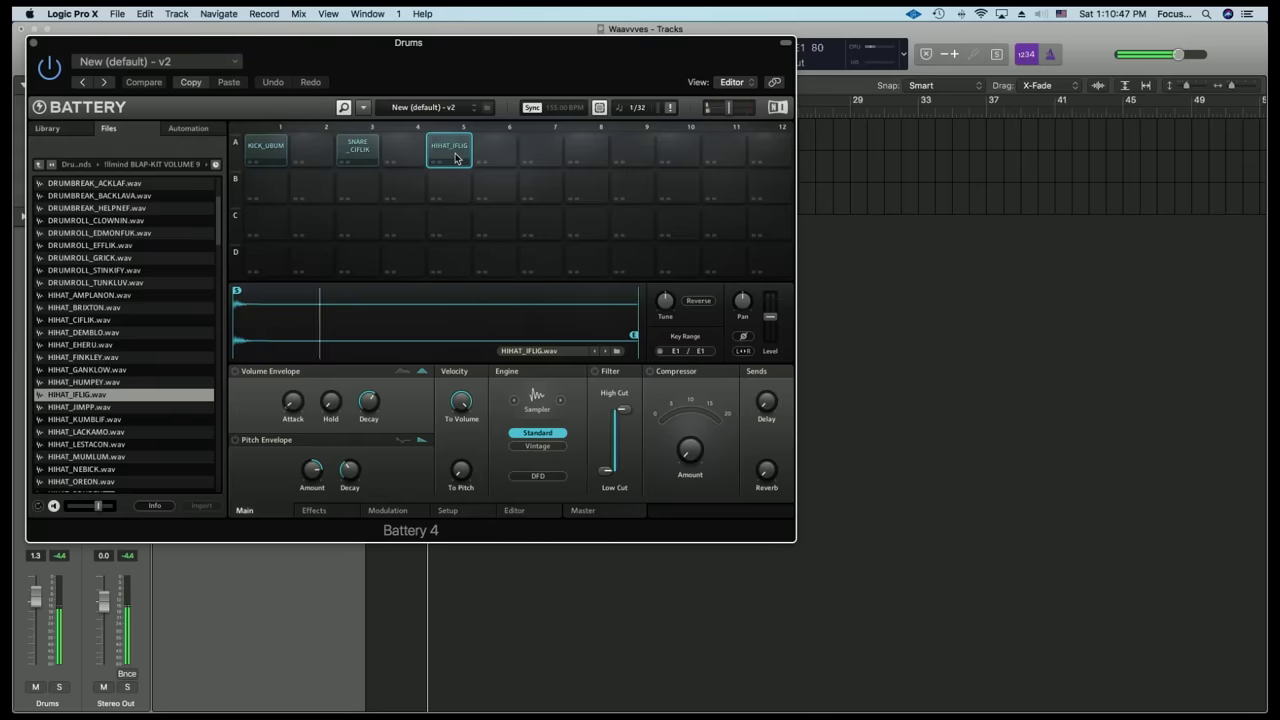
click(36, 45)
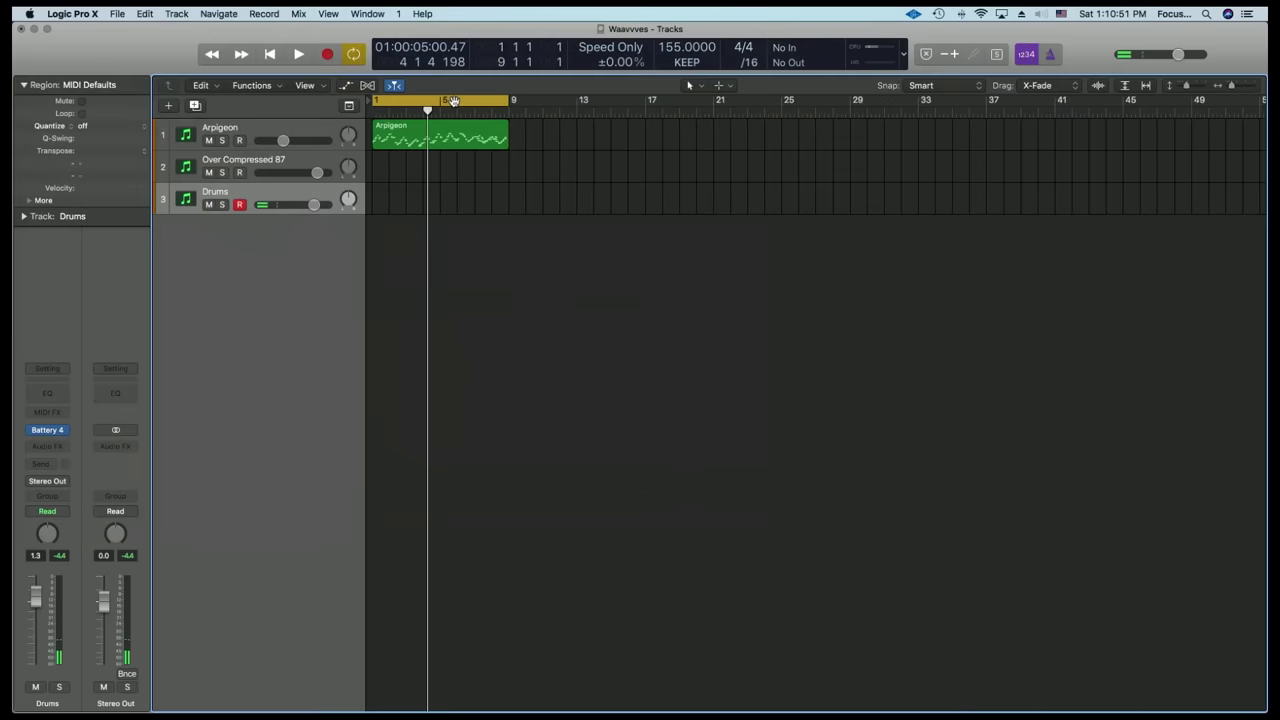
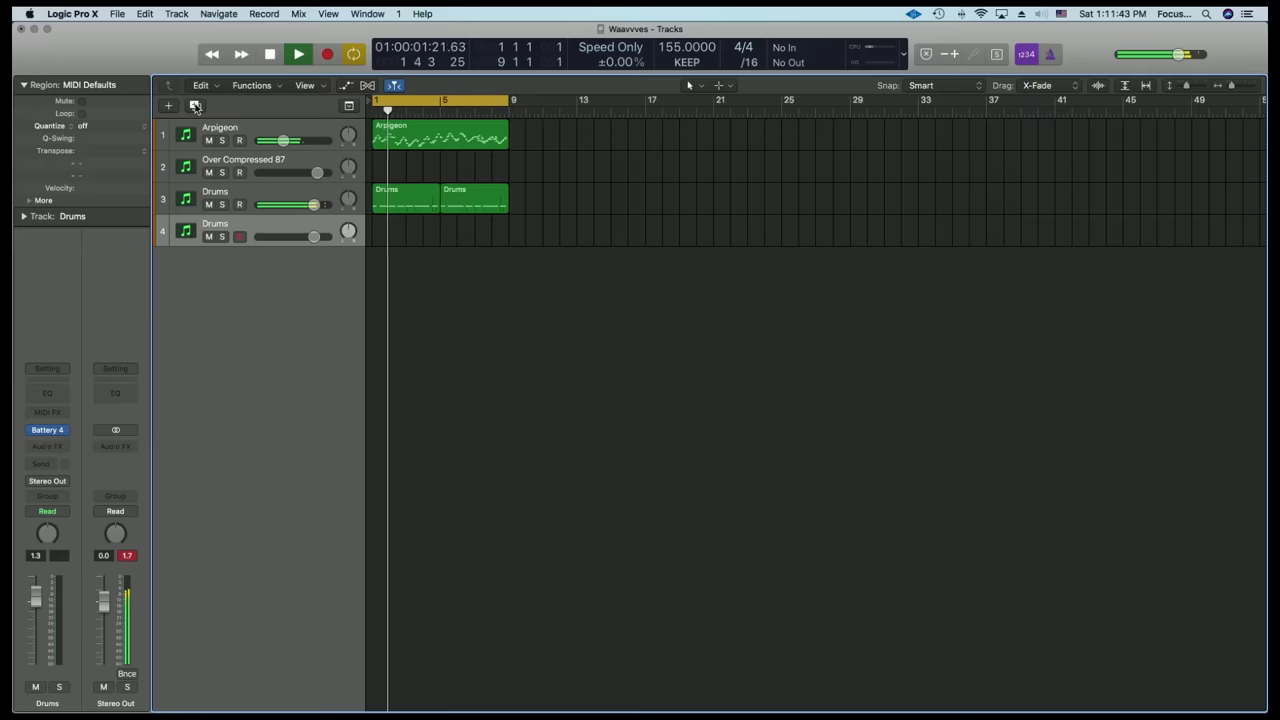
- Create a second duplicate Drums track, mute both duplicates, and copy the two drum regions onto each of them
click(195, 107)
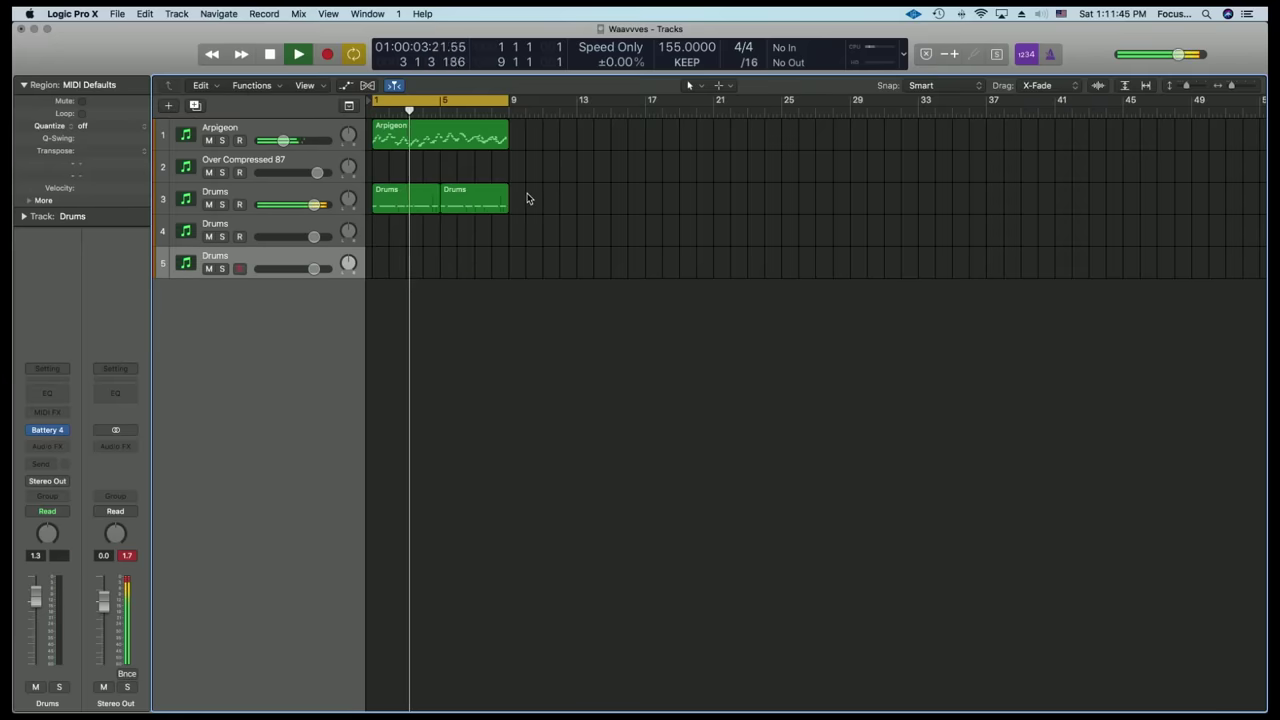
drag(529, 197, 387, 195)
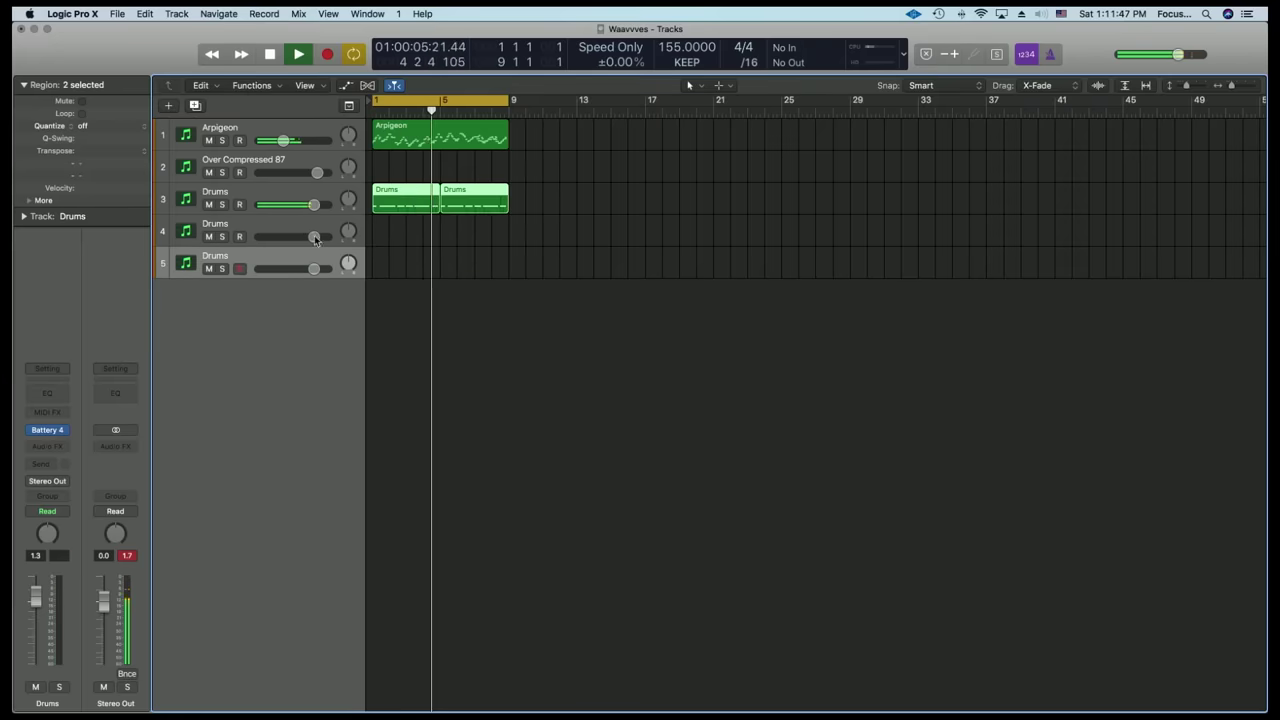
click(208, 236)
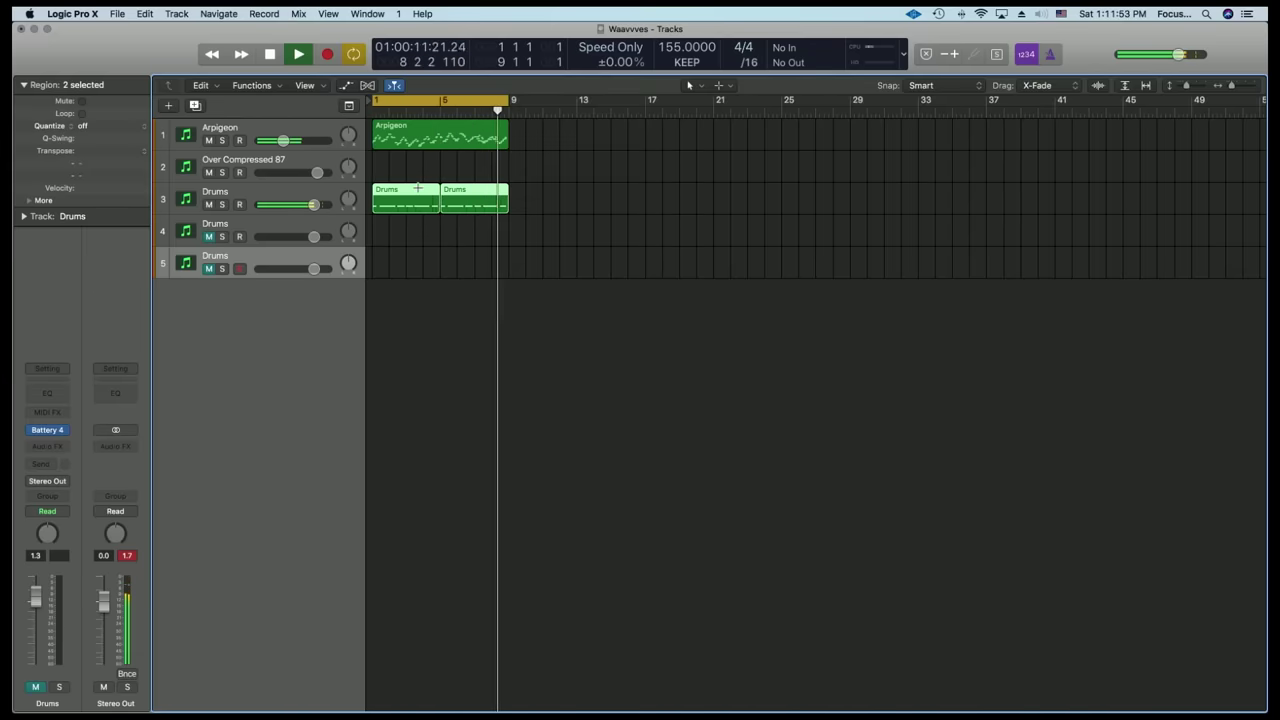
drag(419, 192, 415, 263)
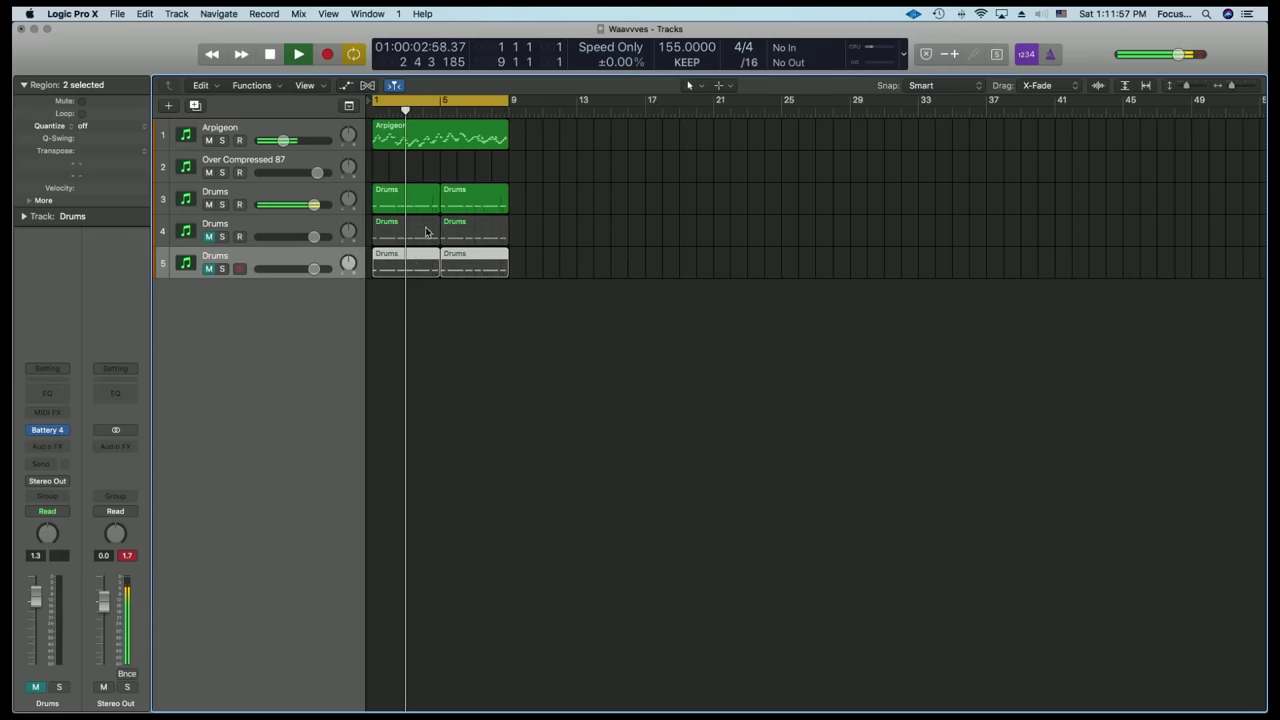
- Delete the hi-hat and snare notes from both regions on Drums track 5, keeping only the kick notes on C1
double_click(420, 253)
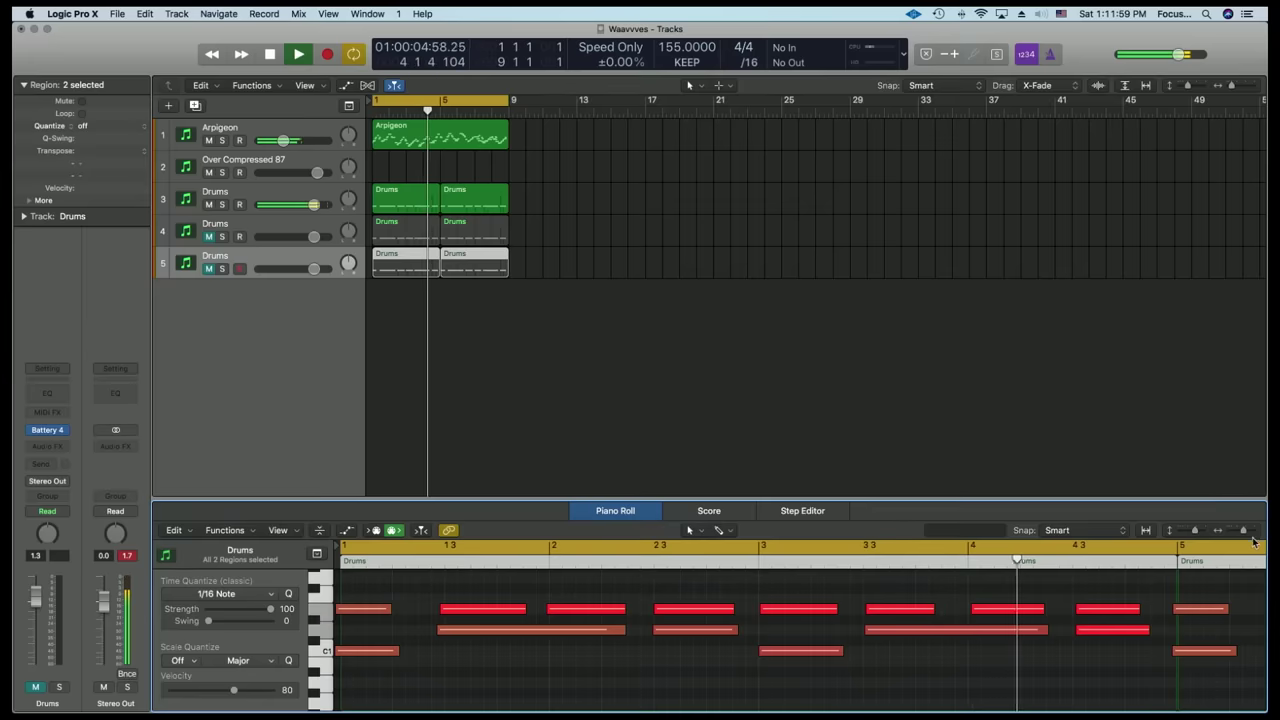
drag(1245, 533, 1233, 532)
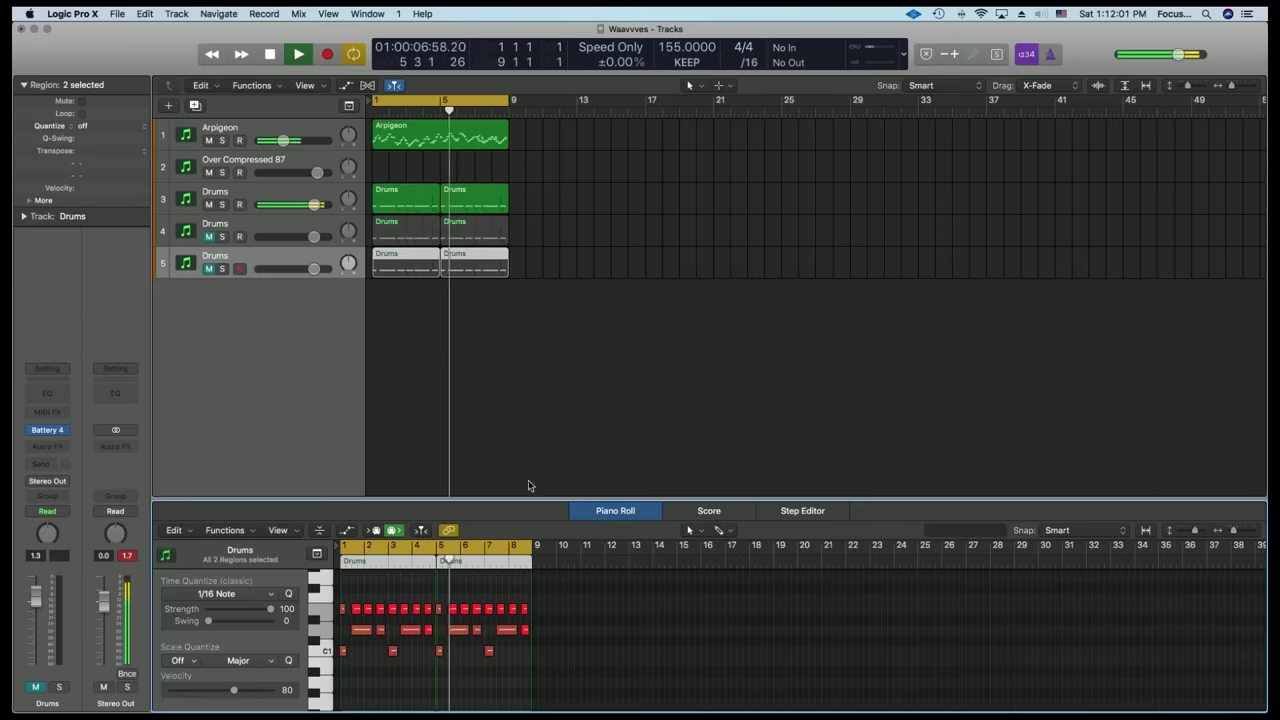
click(318, 610)
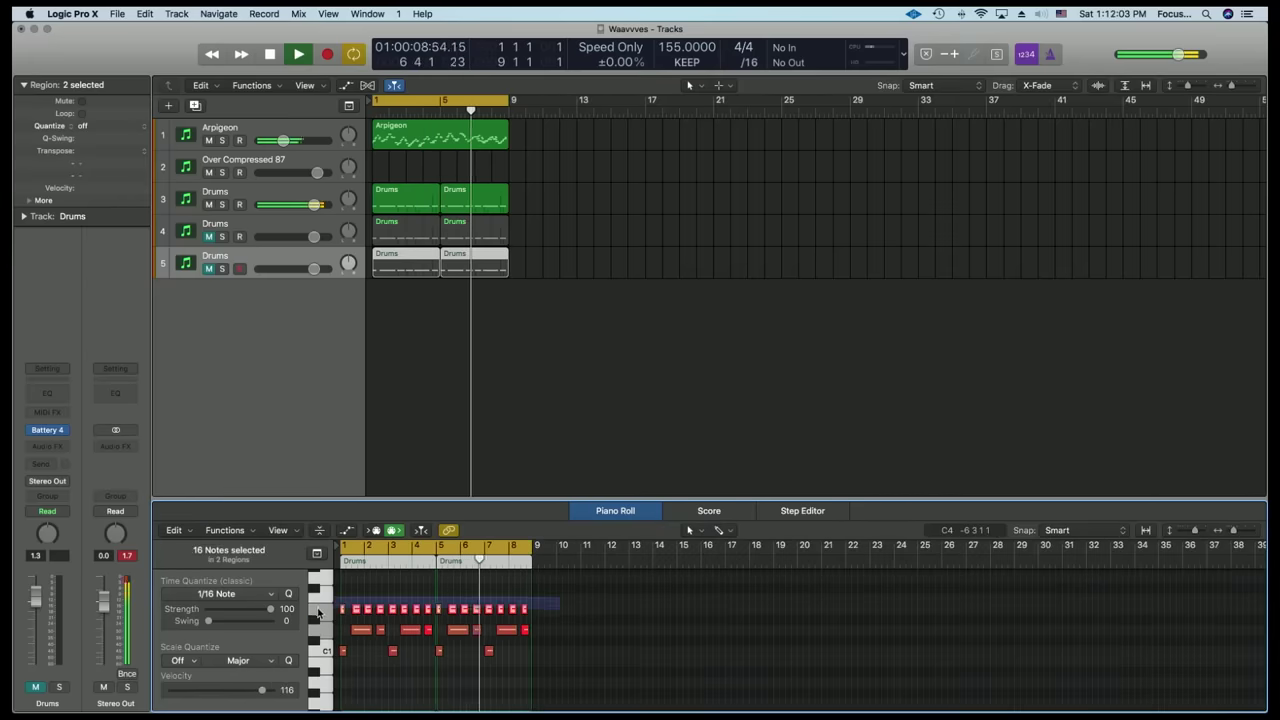
key(Delete)
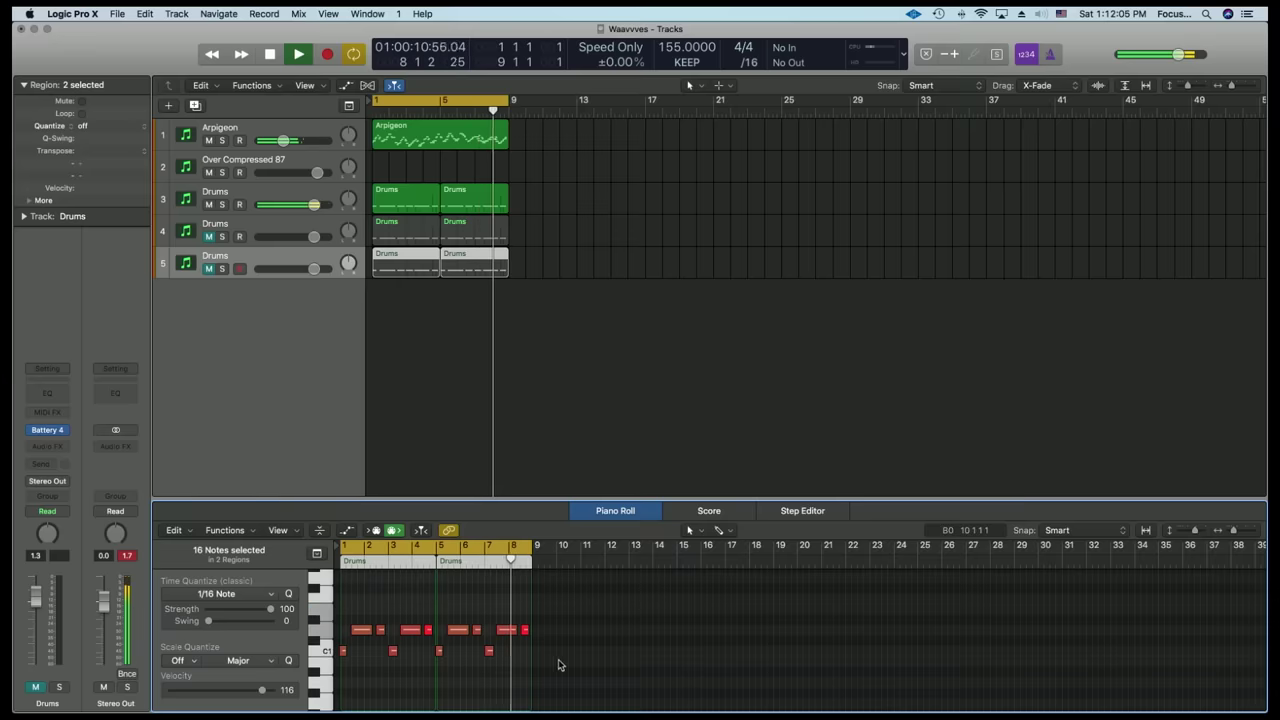
drag(550, 606, 345, 636)
key(Delete)
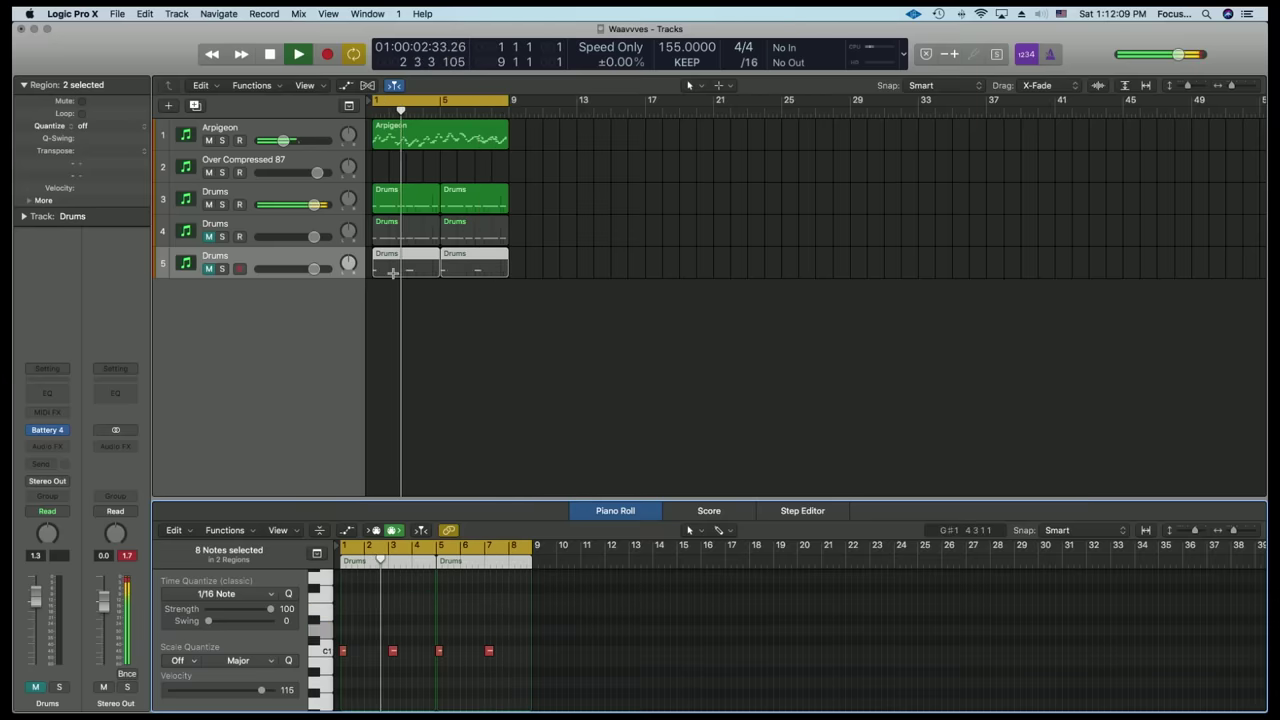
- Delete the kick and hi-hat notes from both regions on Drums track 4, keeping only the snare notes
click(353, 231)
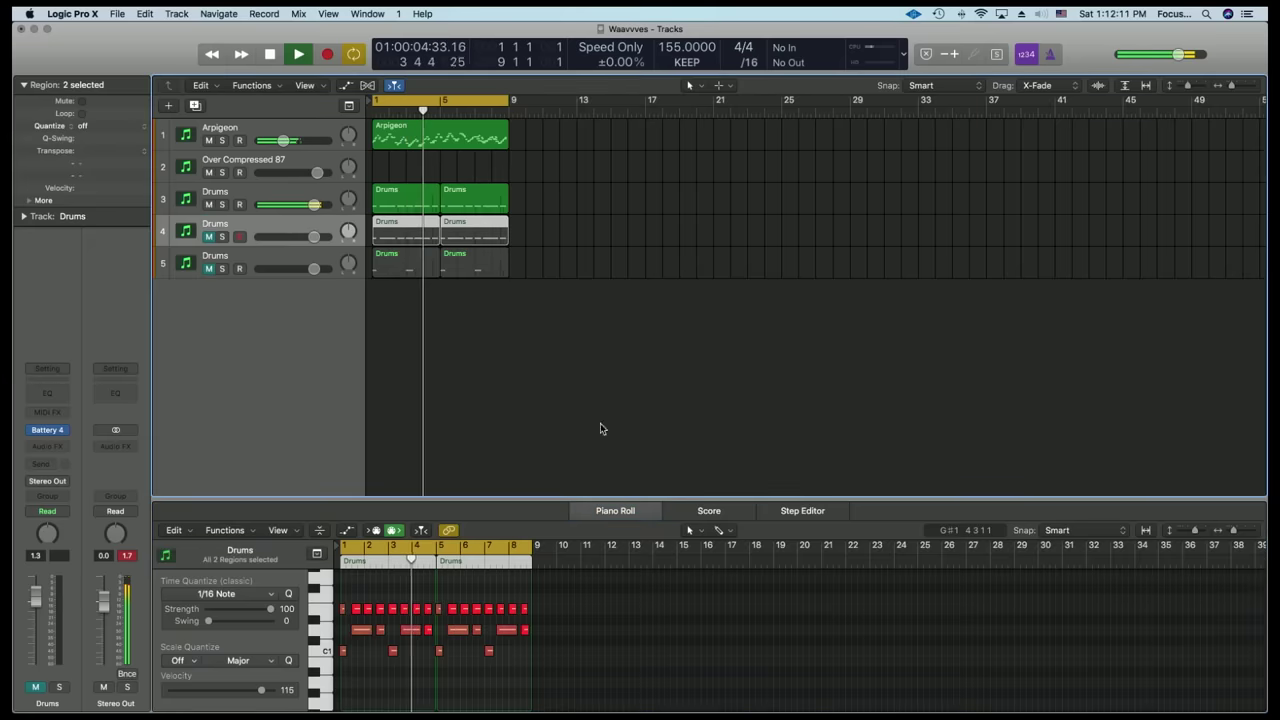
drag(565, 670, 345, 636)
key(Delete)
drag(570, 588, 339, 614)
key(Delete)
- Delete the kick and snare notes from Drums track 3, keeping only the hi-hats, and unmute Drums tracks 4 and 5
click(285, 202)
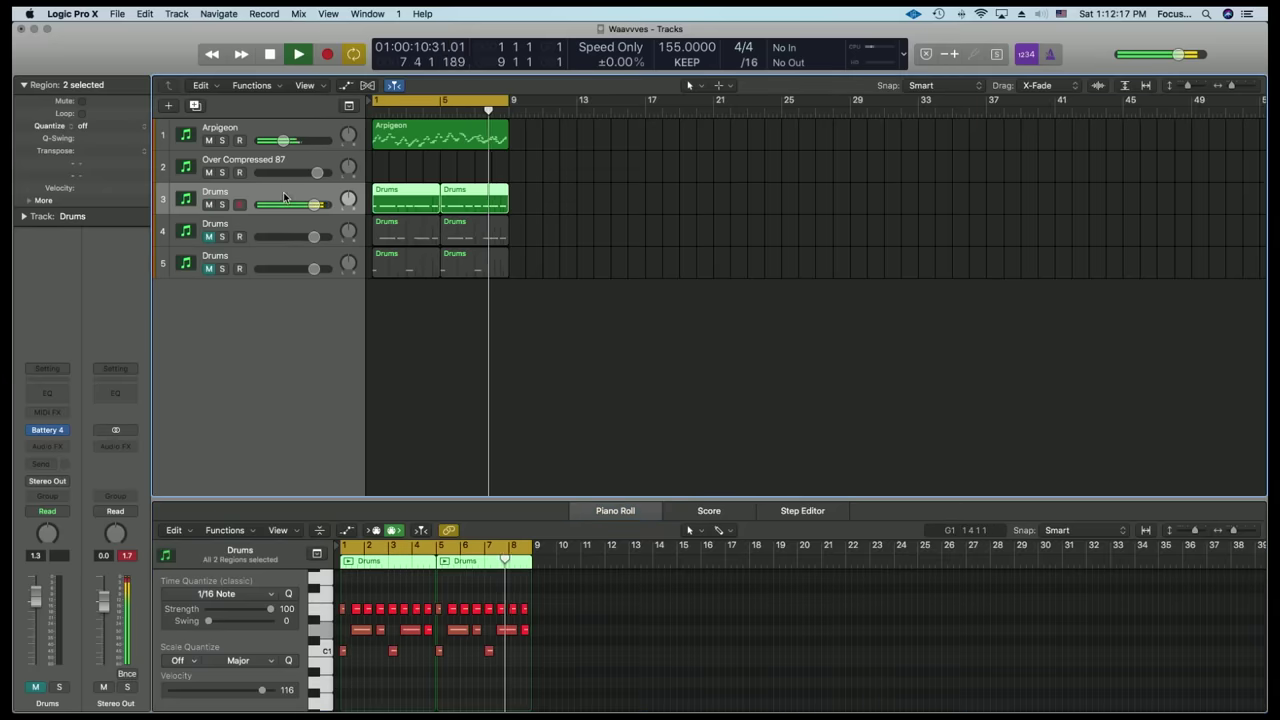
drag(560, 655, 339, 630)
key(Delete)
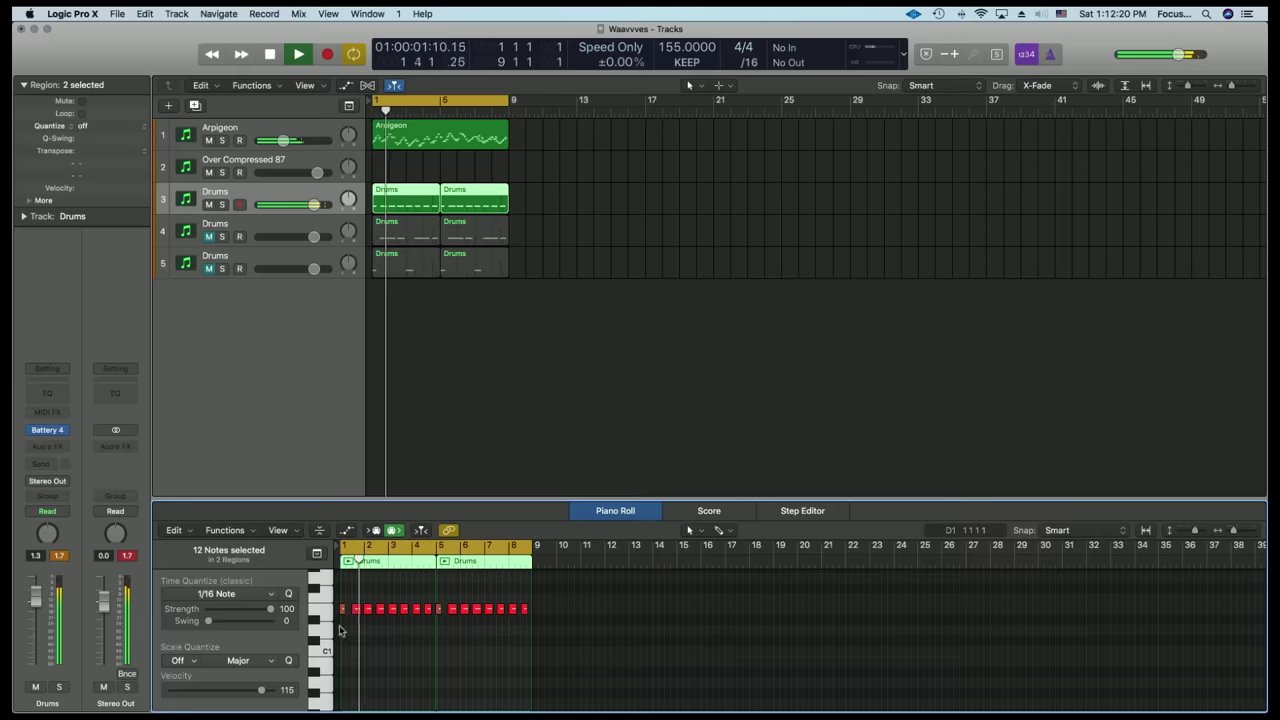
click(209, 237)
click(209, 269)
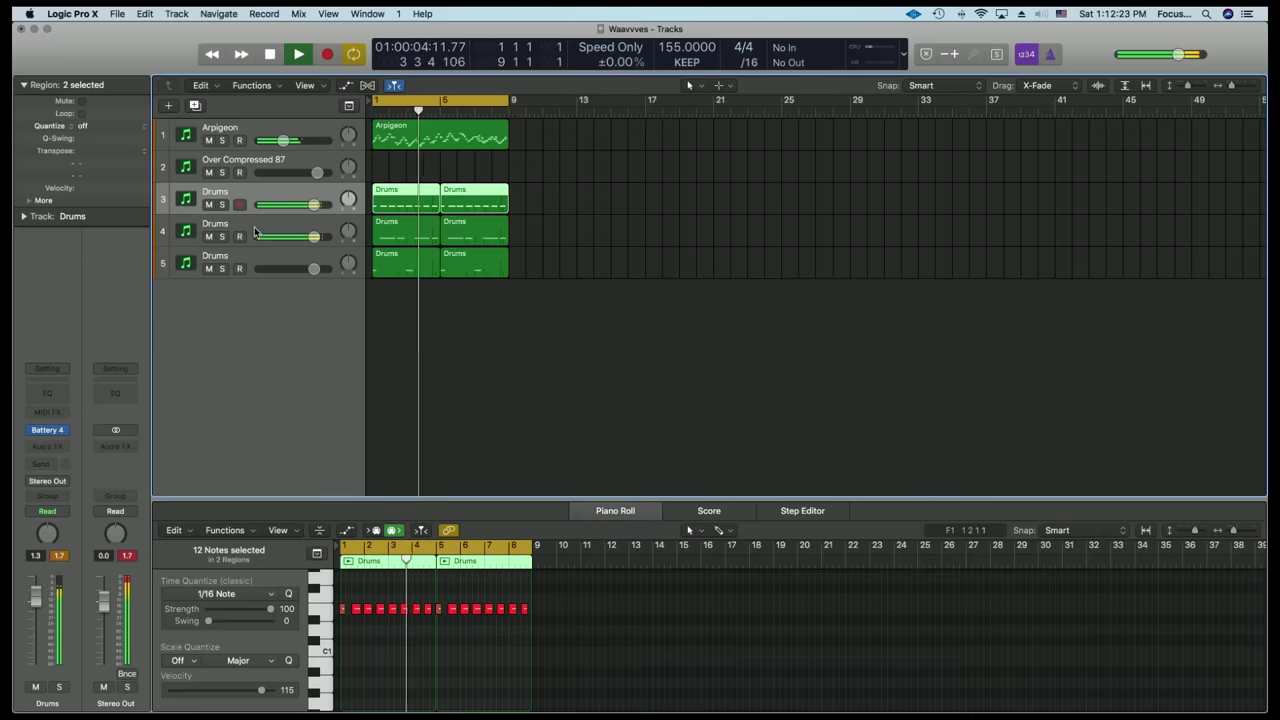
- Quantize the snare regions on Drums track 4 to 1/8 Note with 53% Q-Swing and a delay of -22 ticks
click(256, 228)
click(82, 127)
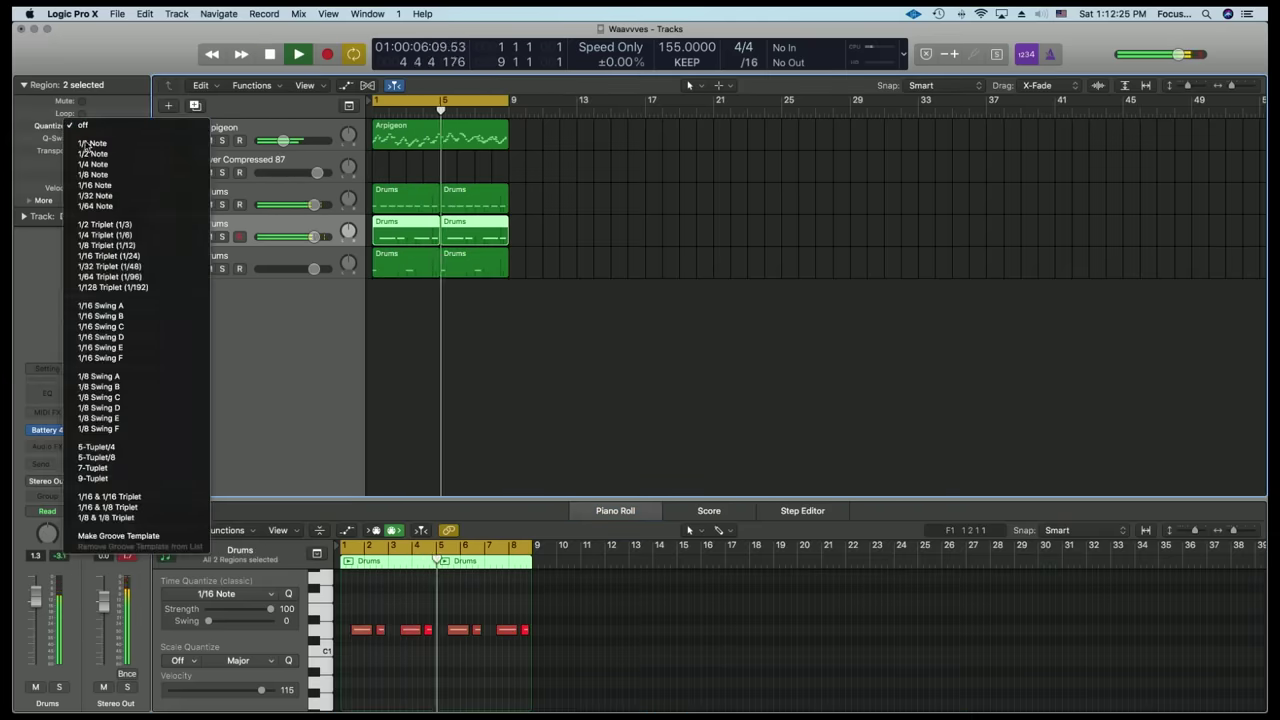
click(95, 168)
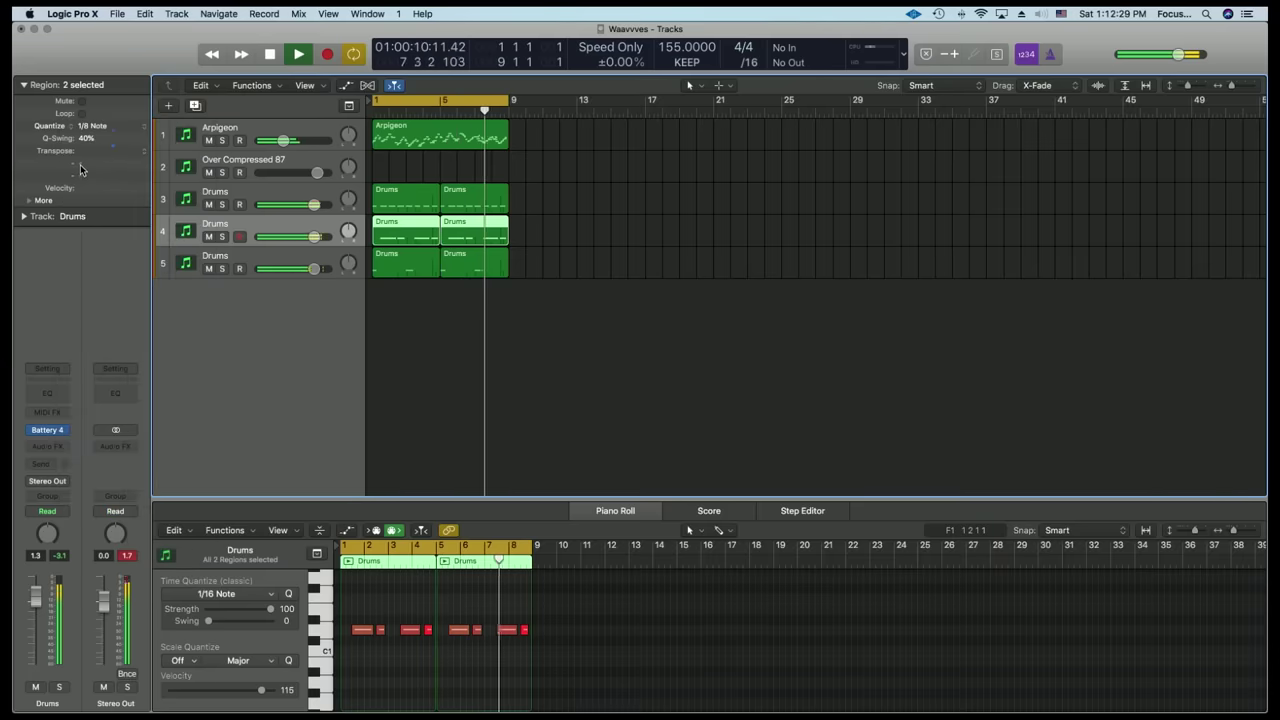
drag(92, 145, 98, 135)
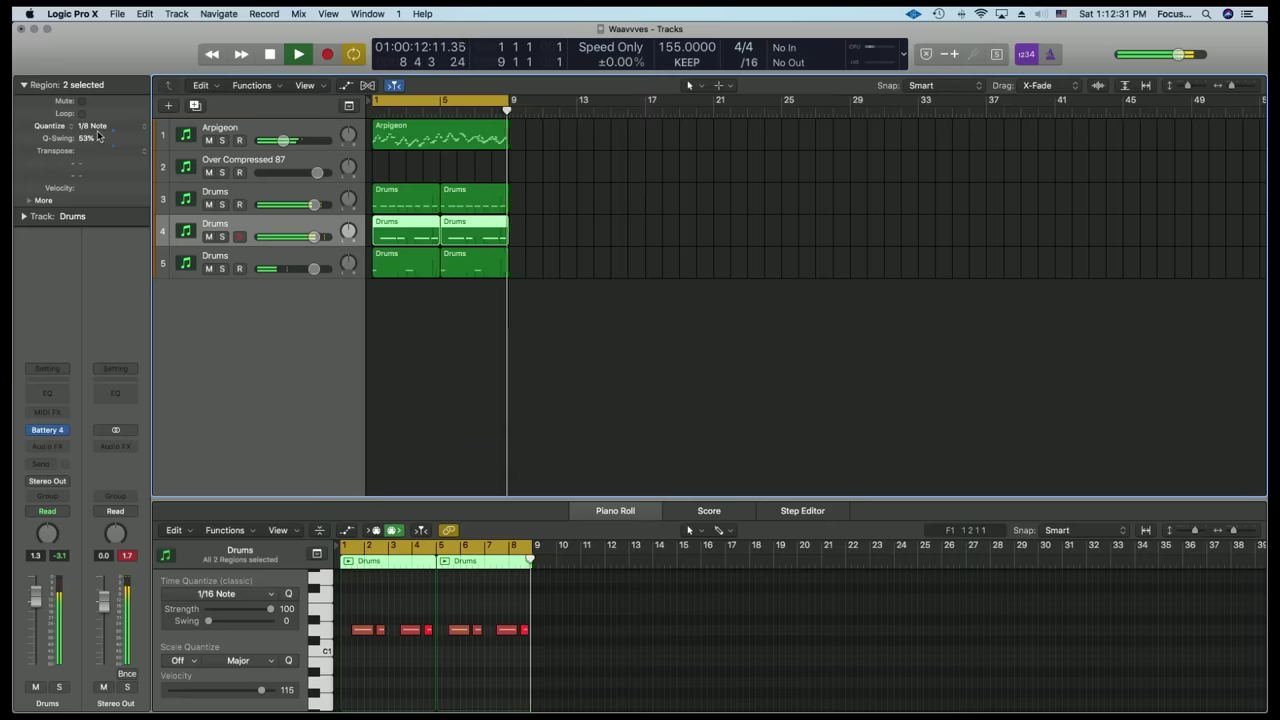
click(29, 201)
drag(82, 217, 82, 229)
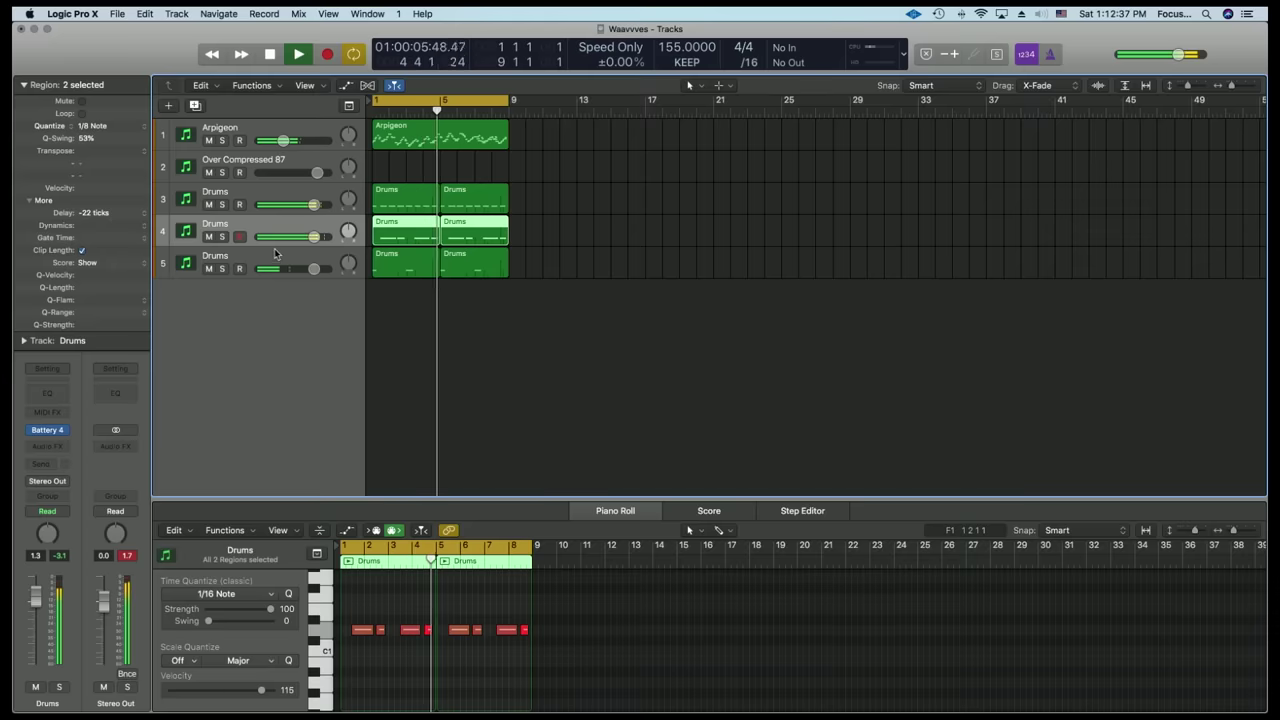
- Quantize the kick regions on Drums track 5 to 1/8 Note with 53% Q-Swing and a delay of +12 ticks
click(258, 252)
click(84, 126)
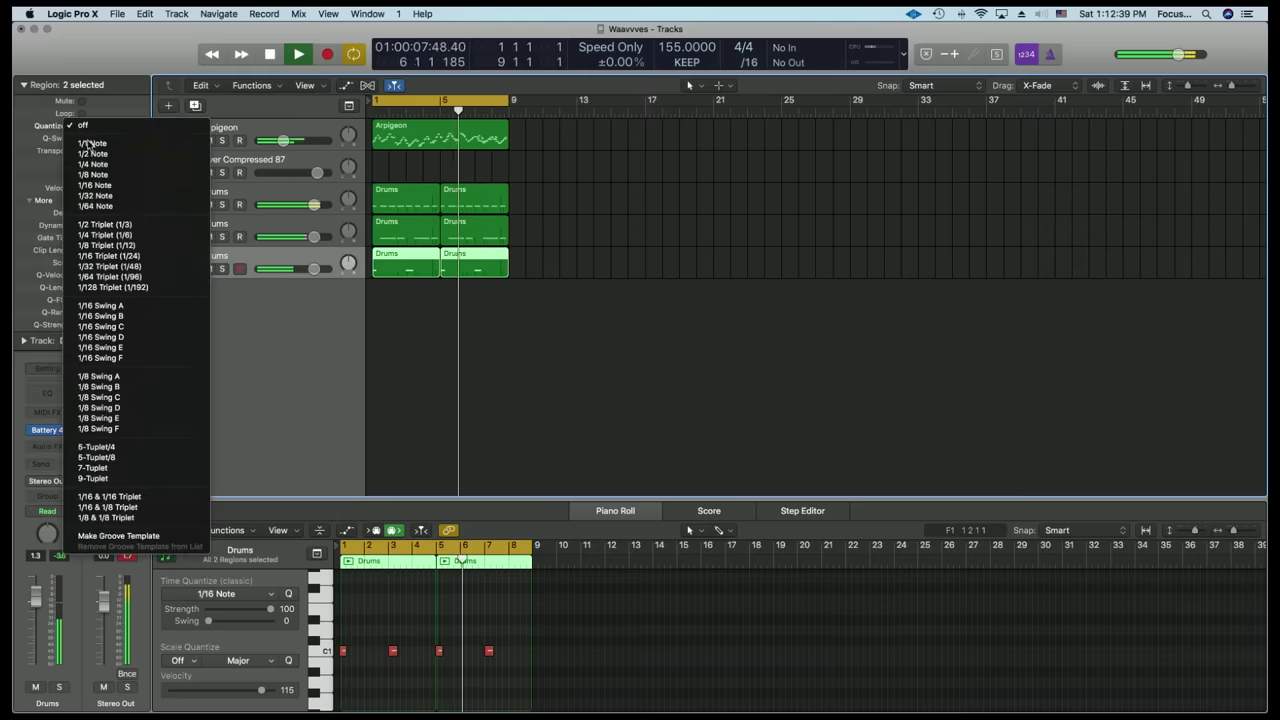
click(92, 175)
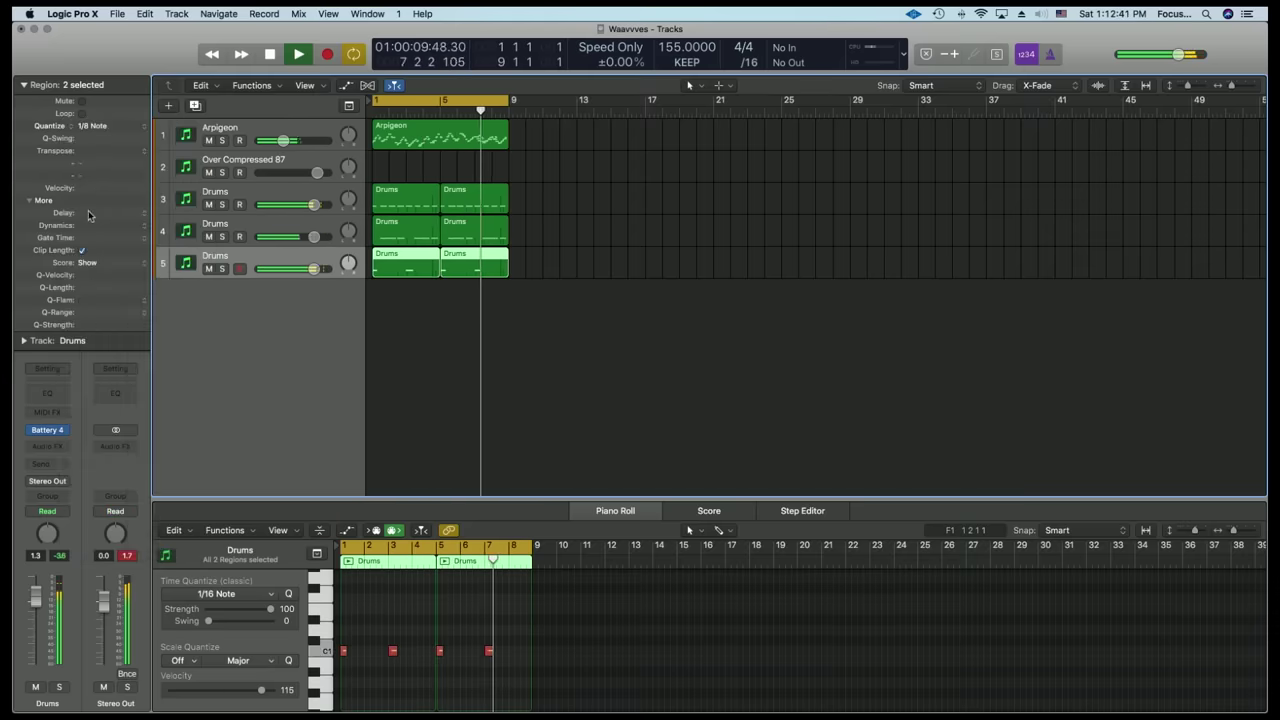
drag(95, 212, 95, 204)
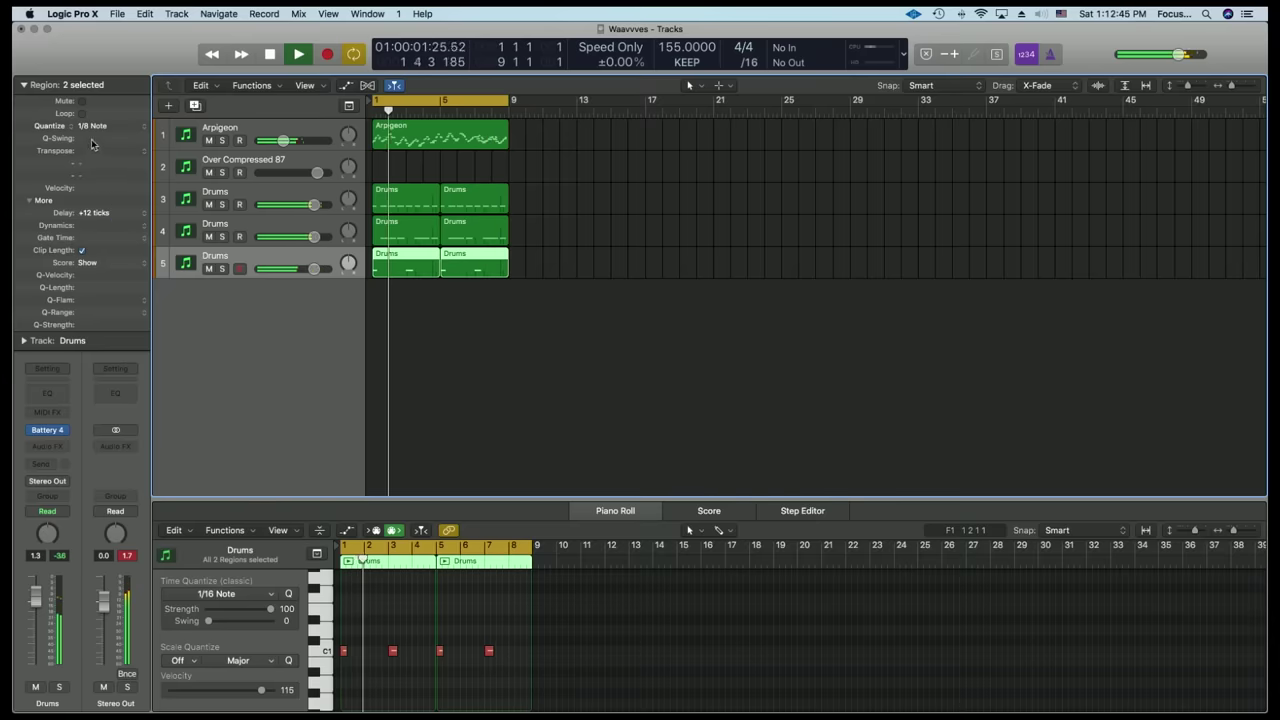
drag(95, 133, 92, 135)
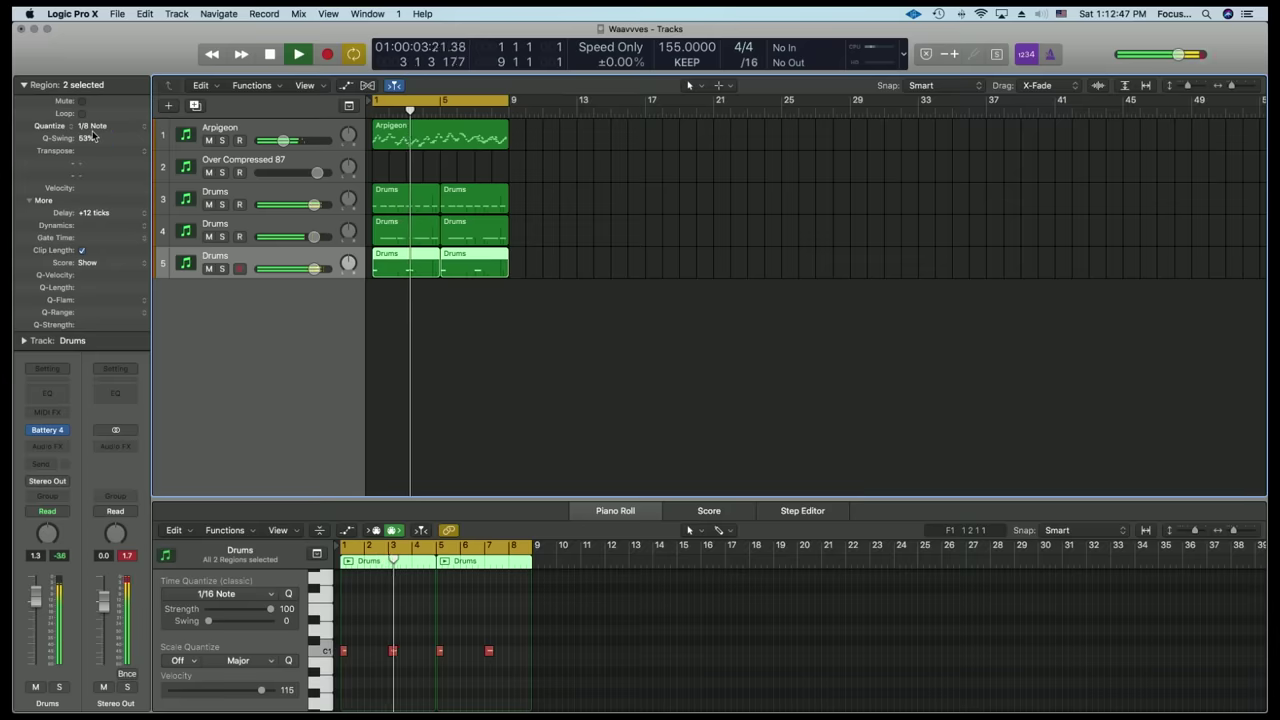
- Quantize the hi-hat regions on Drums track 3 to 1/8 Note with 53% Q-Swing and a delay of +36 ticks
click(280, 195)
click(92, 130)
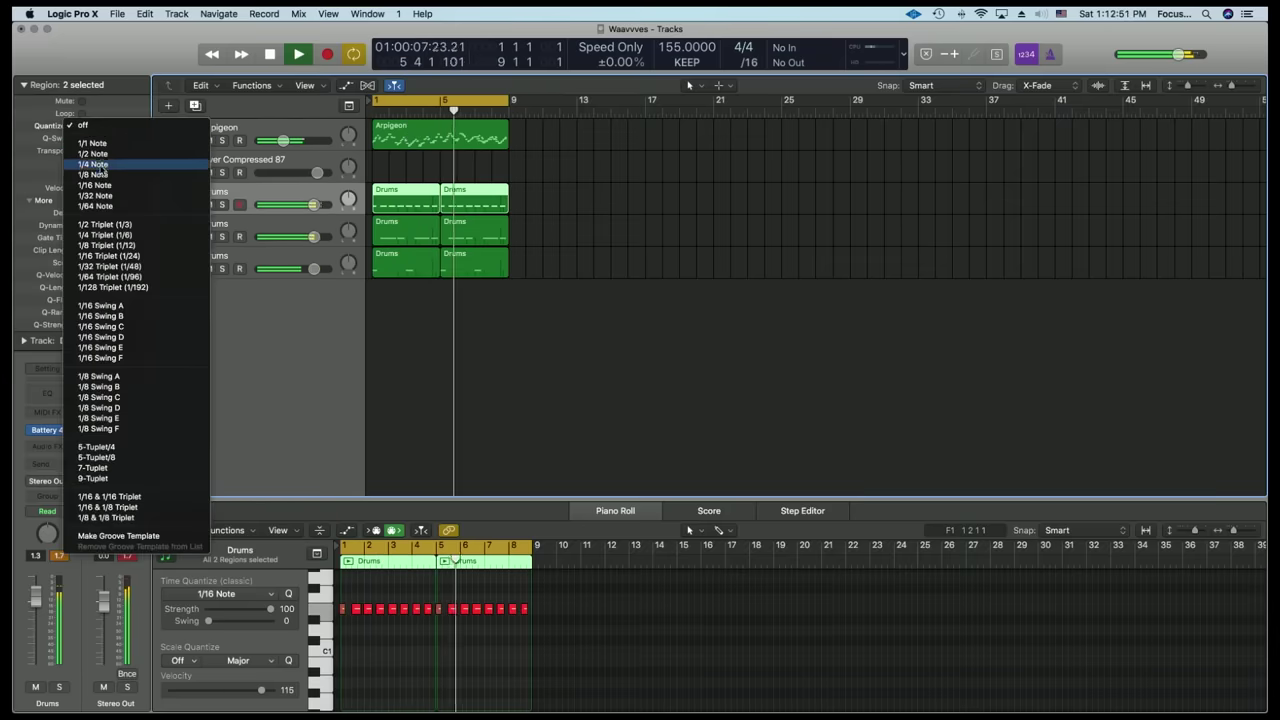
click(93, 151)
drag(90, 137, 90, 132)
drag(86, 217, 86, 204)
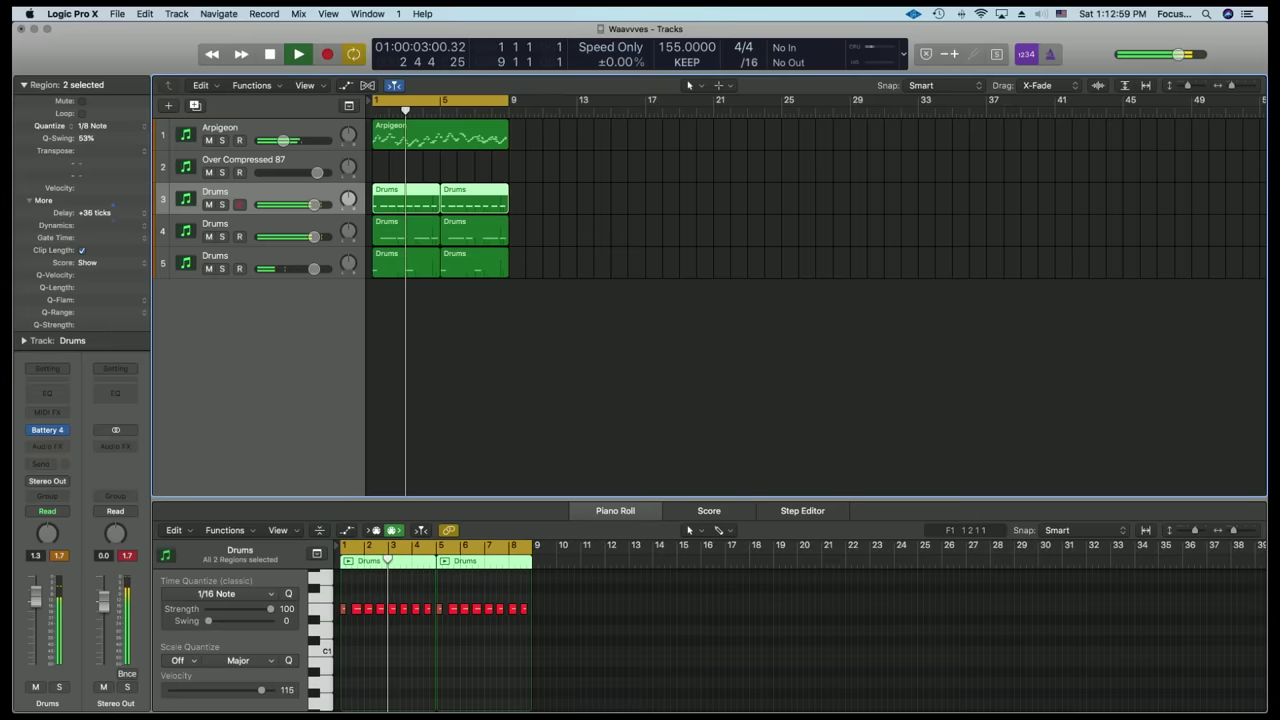
- Lower the Arpigeon track's volume slightly and raise the project tempo to 163 BPM
click(283, 140)
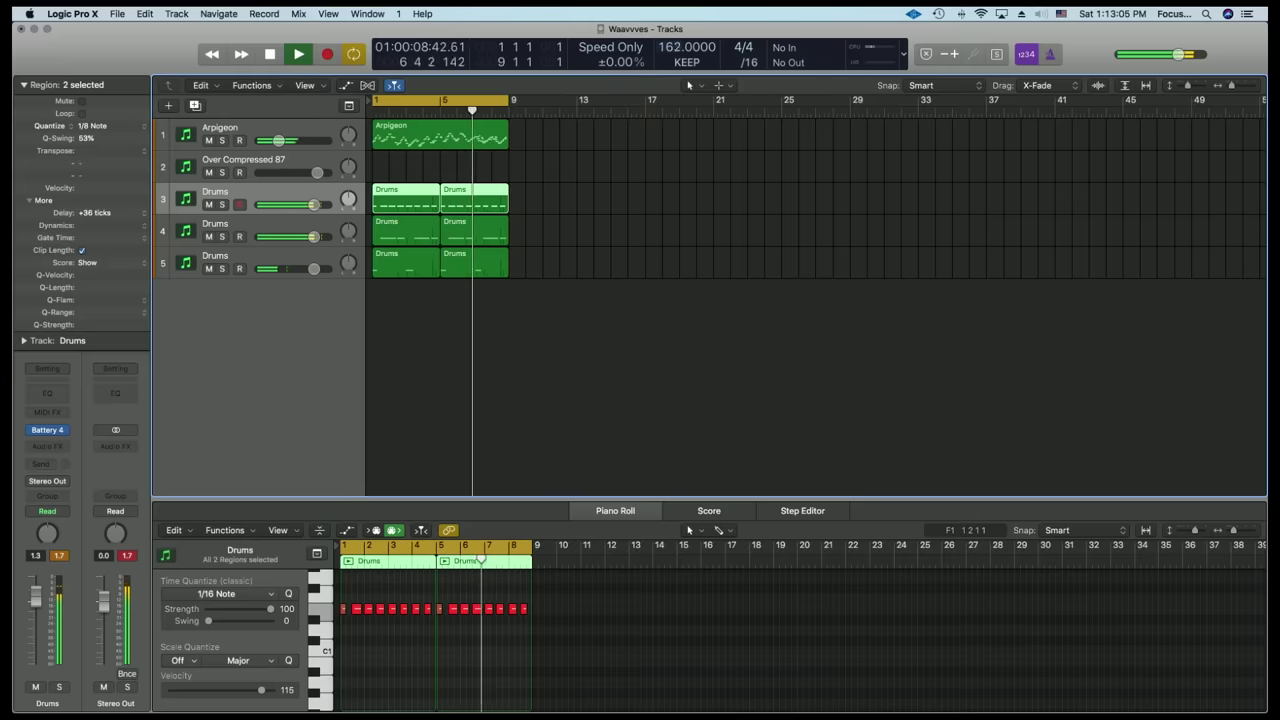
drag(687, 47, 687, 43)
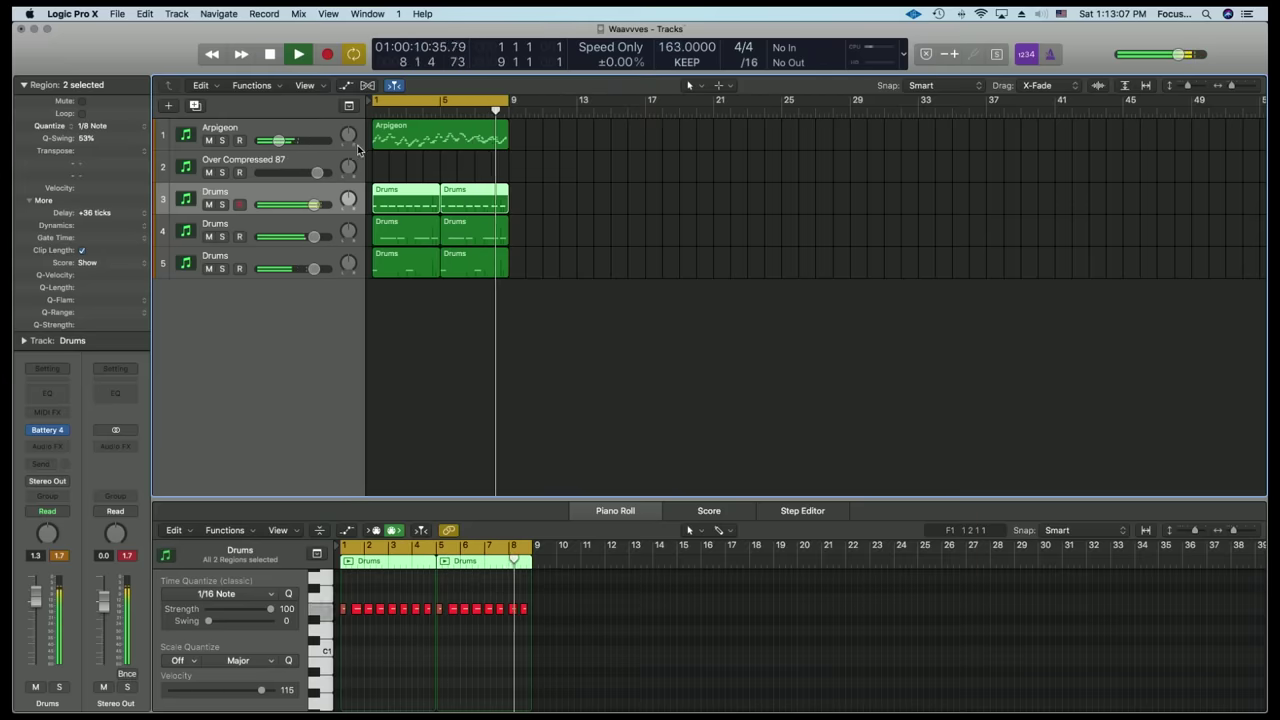
- Solo the snare track and add a Channel EQ boosting 7500 Hz by 3.5 dB, 2500 Hz by 2.5 dB, and 750 and 260 Hz by 2 dB
click(310, 257)
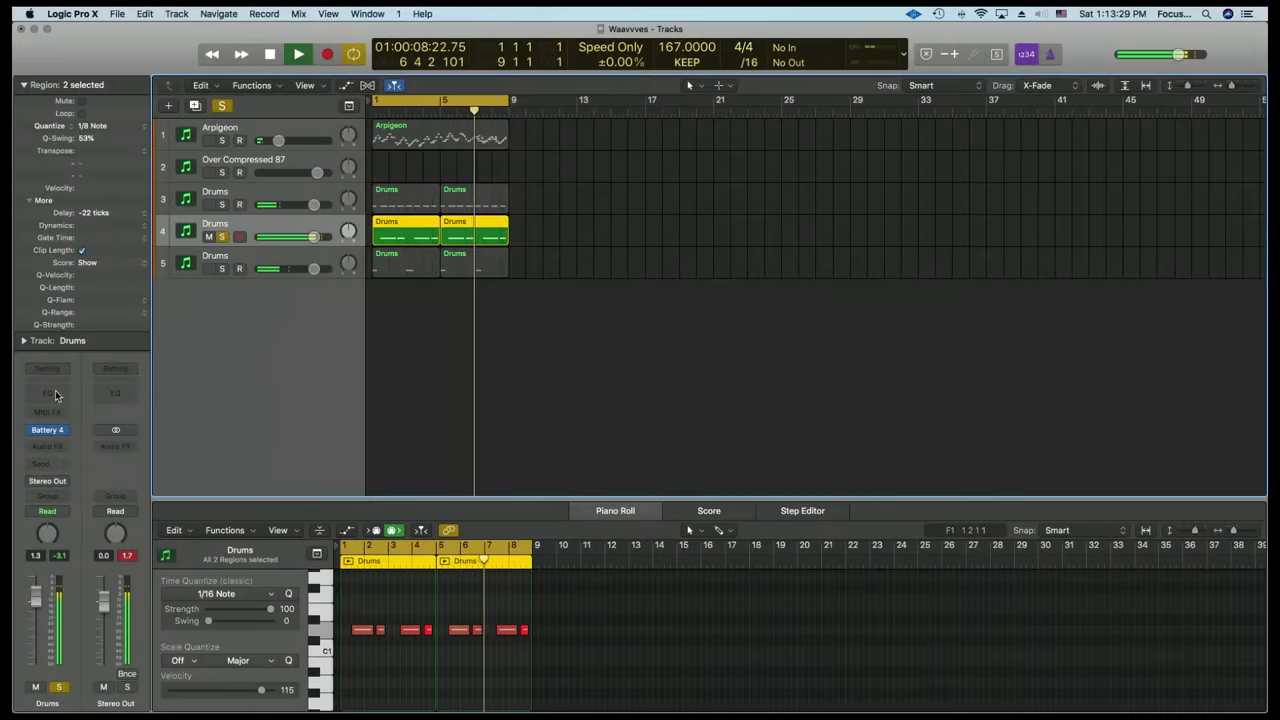
click(55, 395)
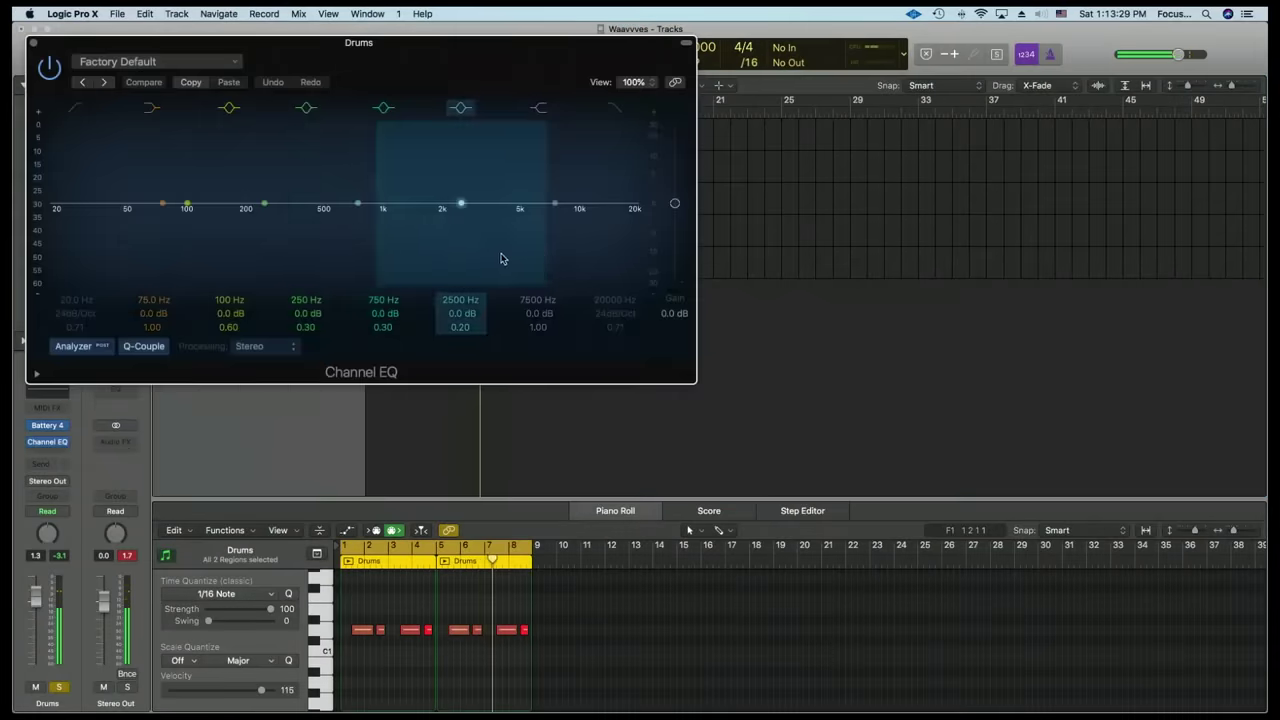
drag(540, 255, 535, 235)
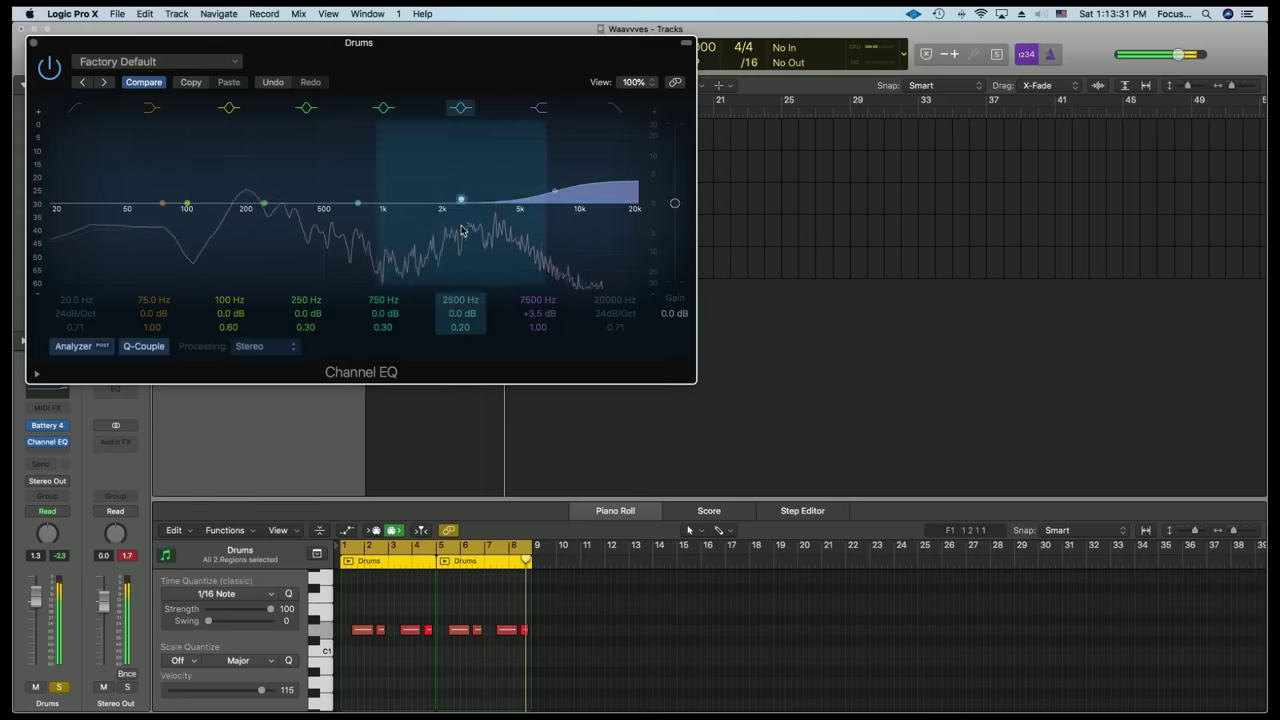
drag(458, 230, 458, 214)
drag(340, 236, 294, 212)
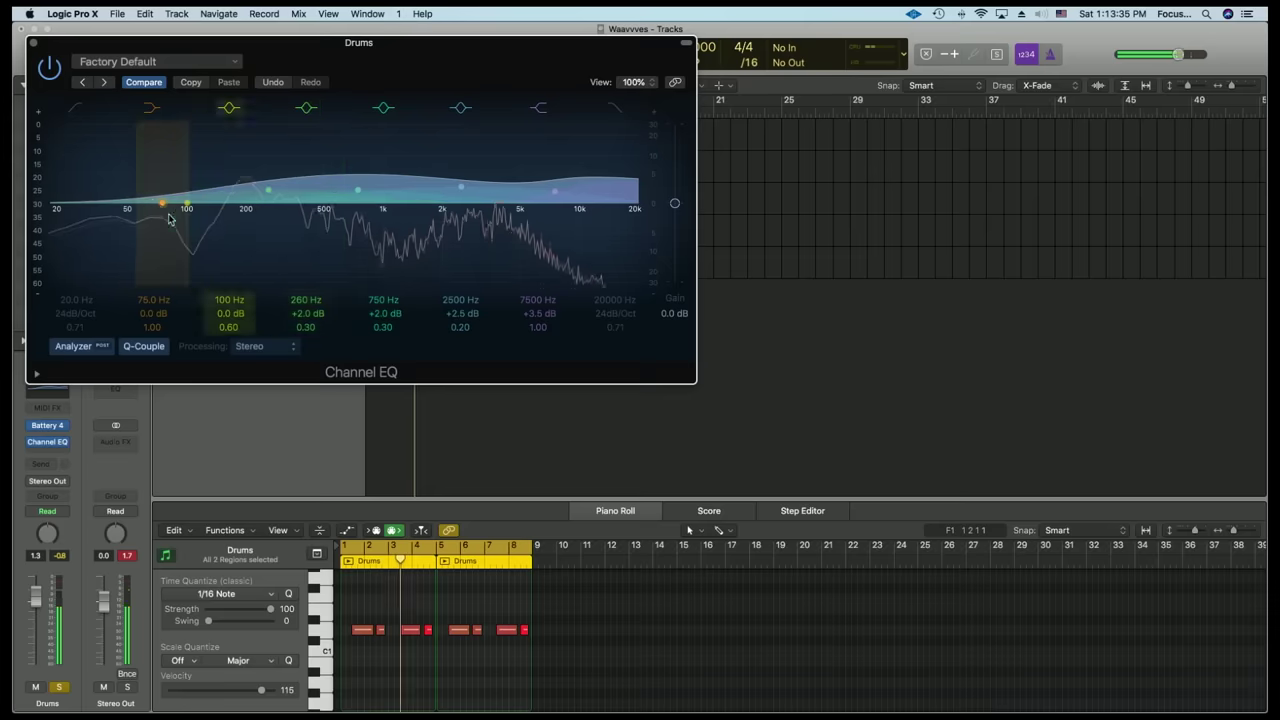
click(35, 44)
- Insert the Waves RVox (s) plug-in in stereo on the snare track and set its gate to about -11.6
click(58, 454)
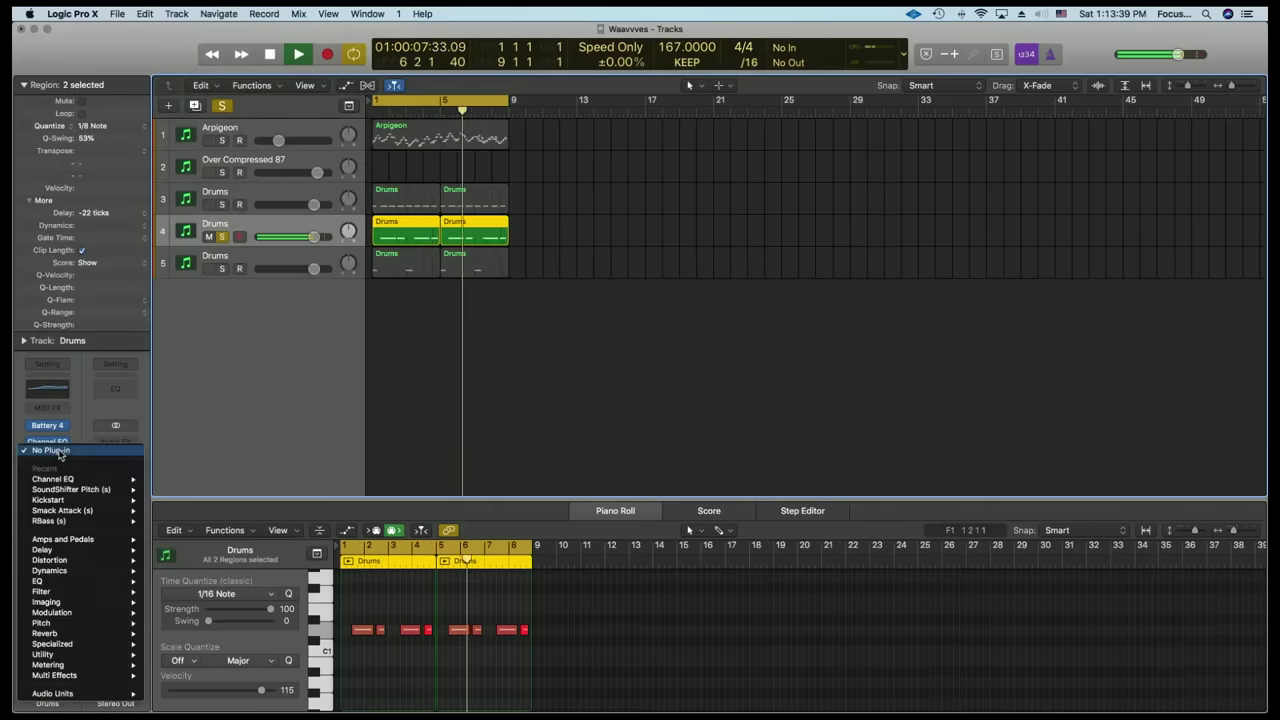
mouse_move(77, 697)
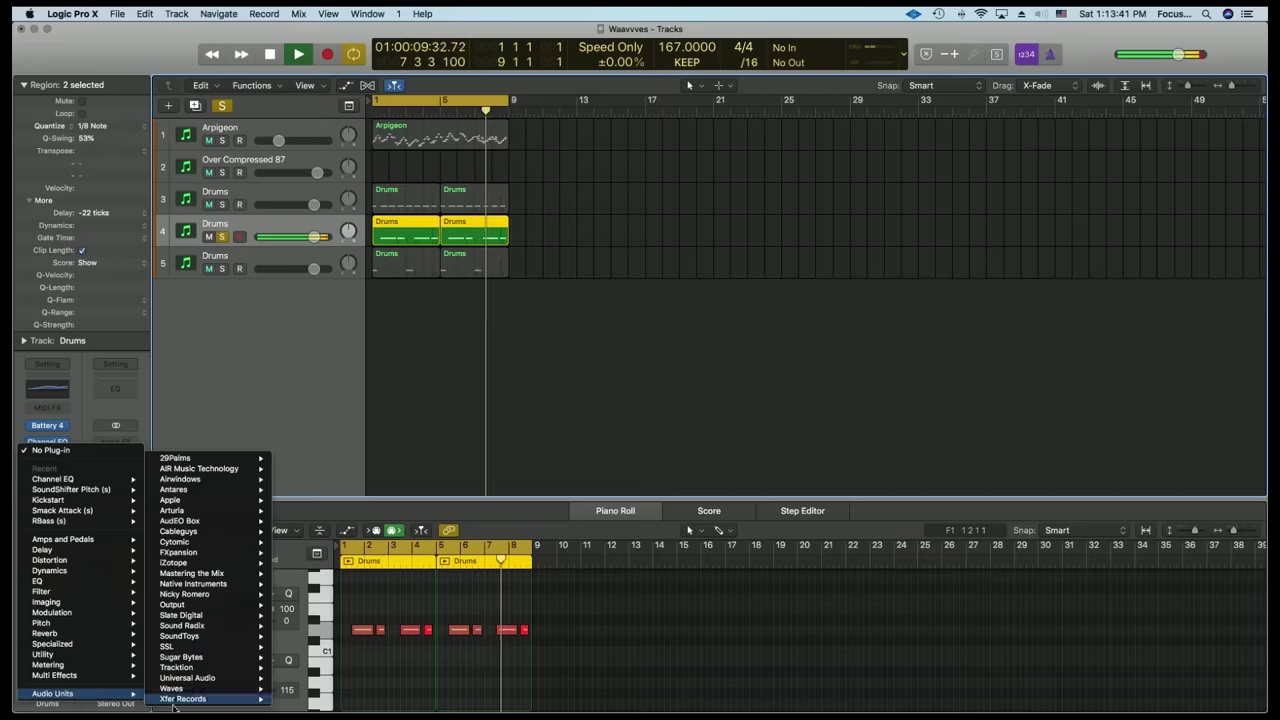
mouse_move(171, 689)
mouse_move(310, 690)
scroll(310, 690, down, 15)
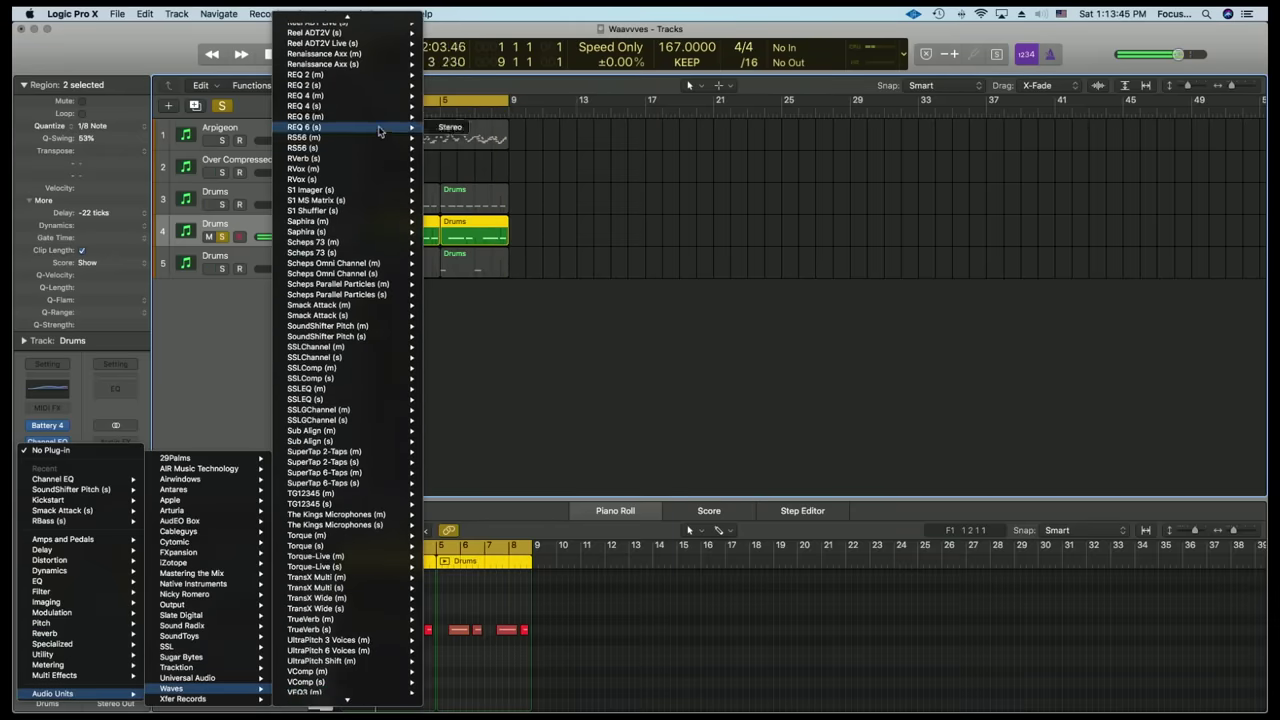
click(446, 182)
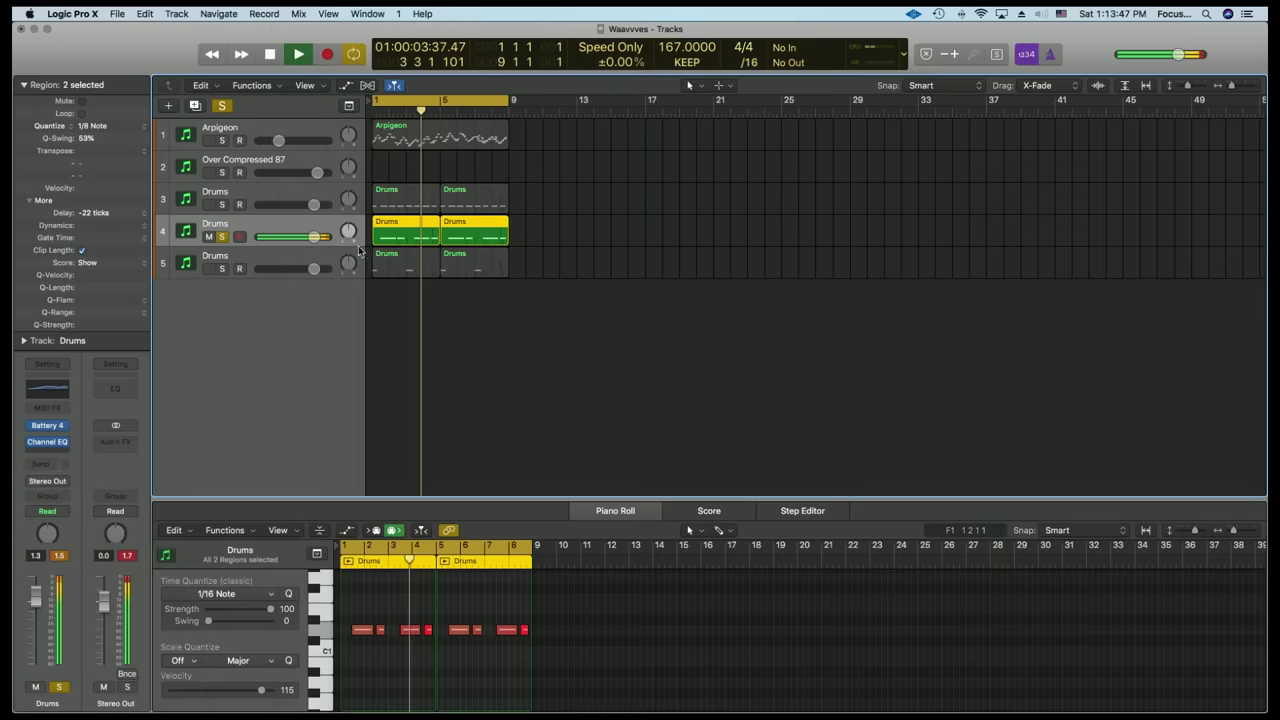
drag(100, 257, 95, 149)
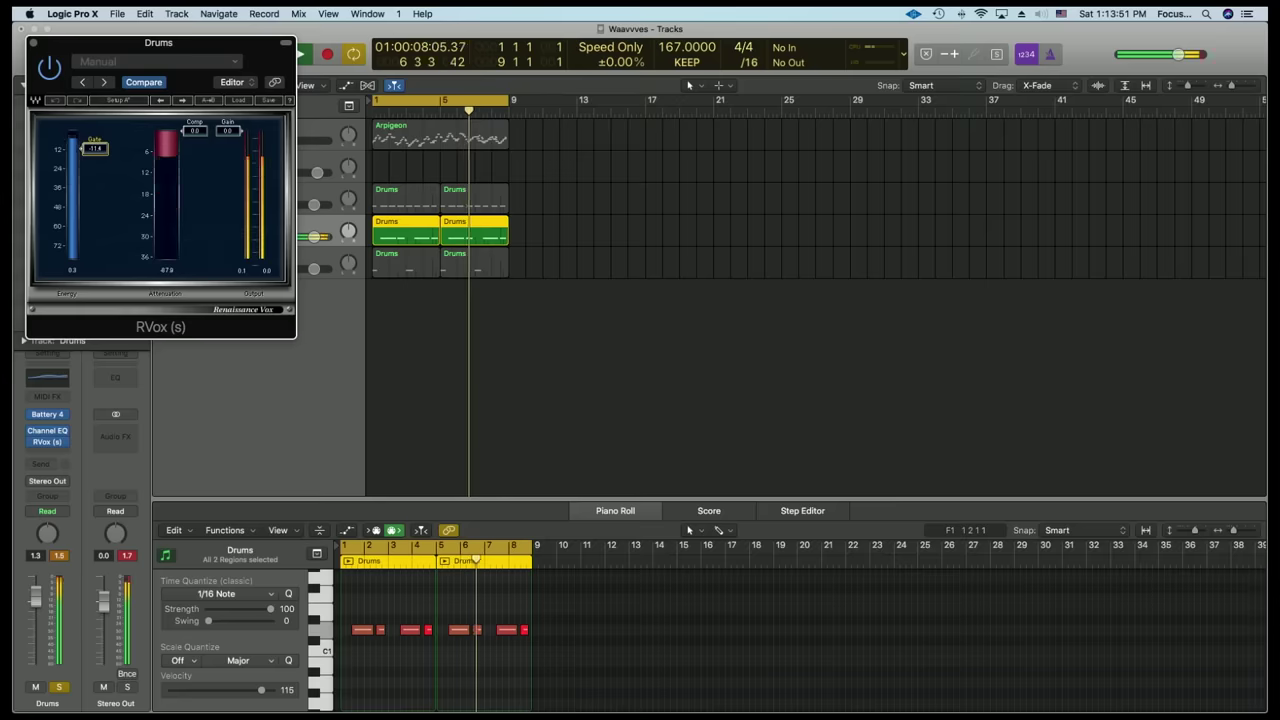
click(34, 44)
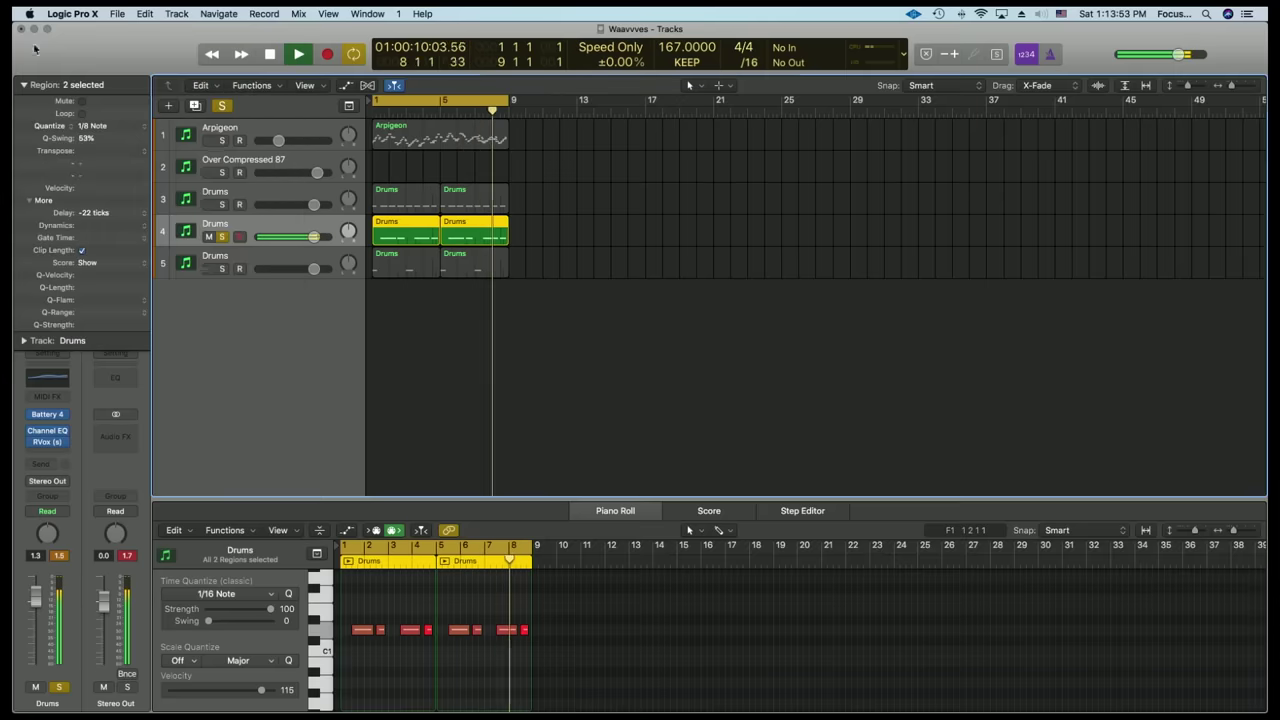
- Raise the snare track's volume to +2.6 dB
drag(47, 556, 47, 544)
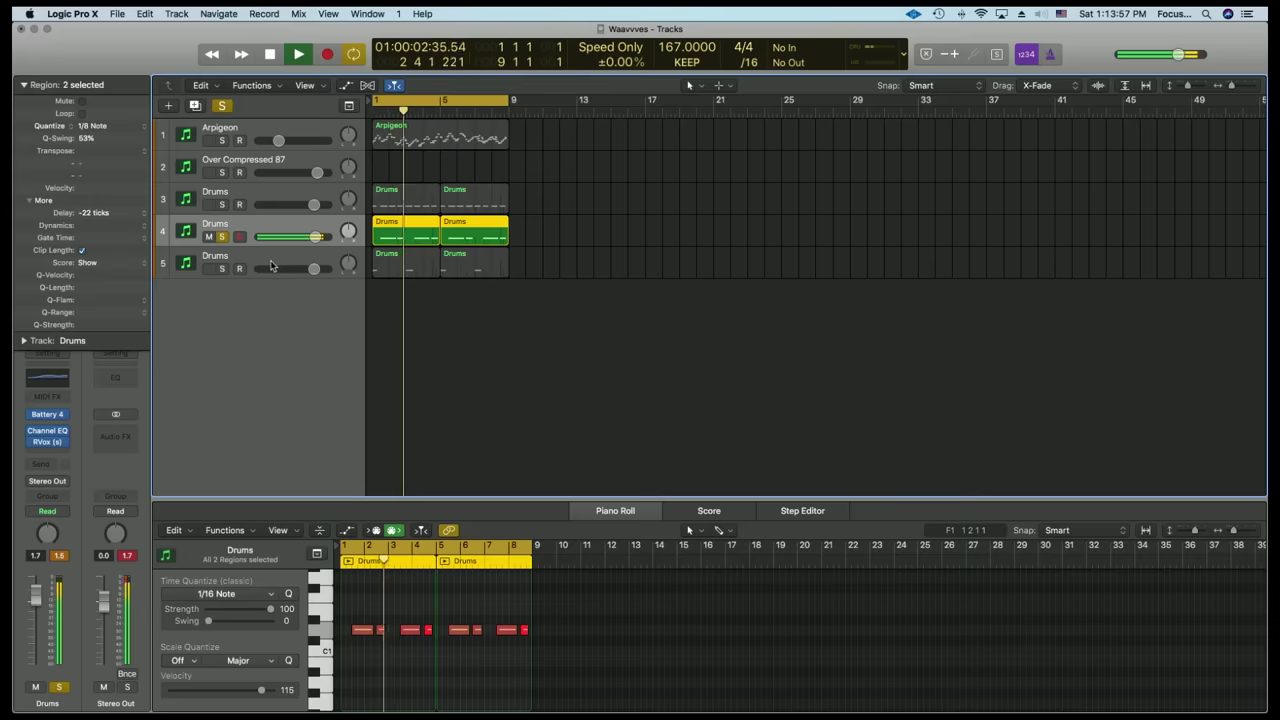
drag(314, 237, 318, 237)
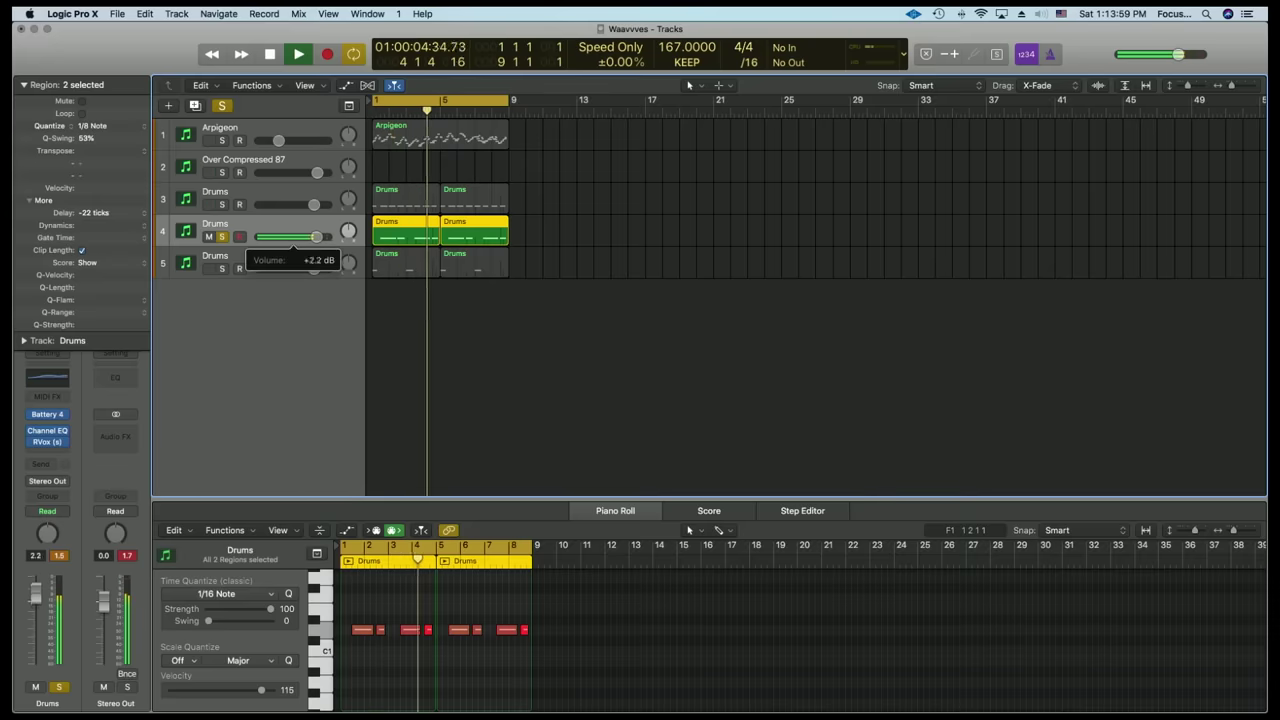
- Solo the hi-hat track too and add a Channel EQ boosting 8100 Hz by 3.5 dB and cutting 75 Hz and 100 Hz by 3.5 dB
click(222, 205)
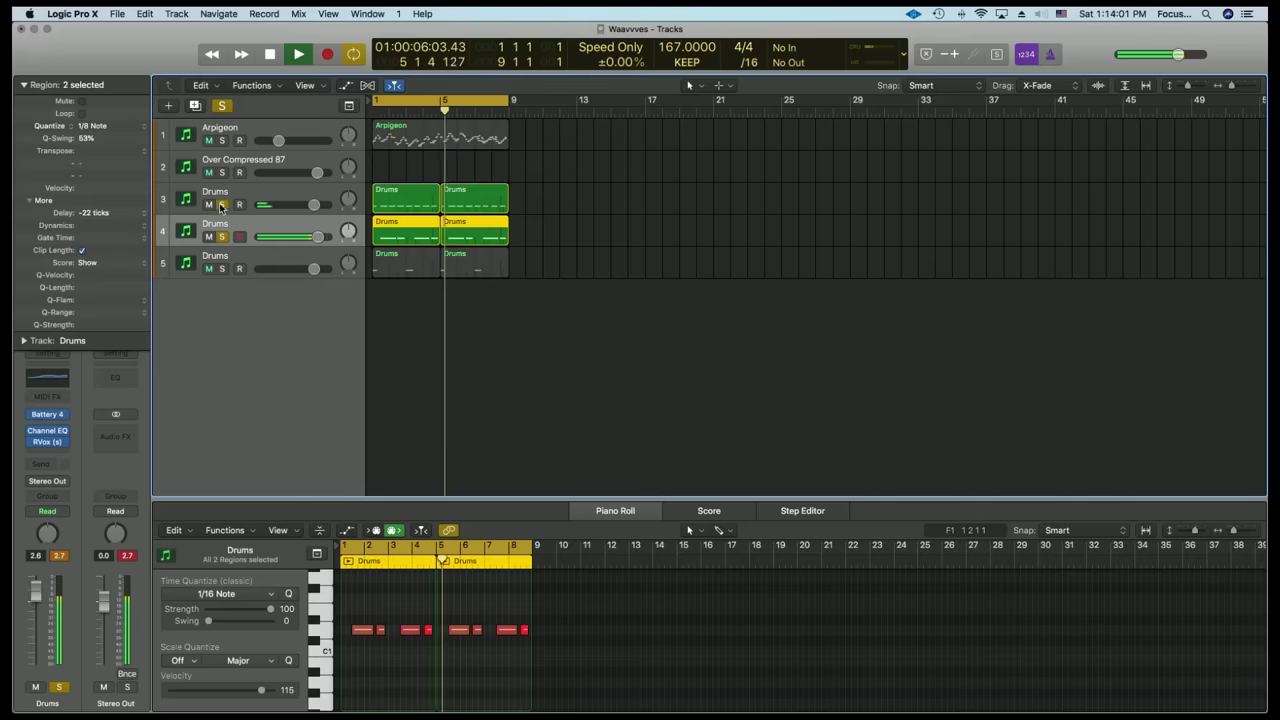
click(292, 194)
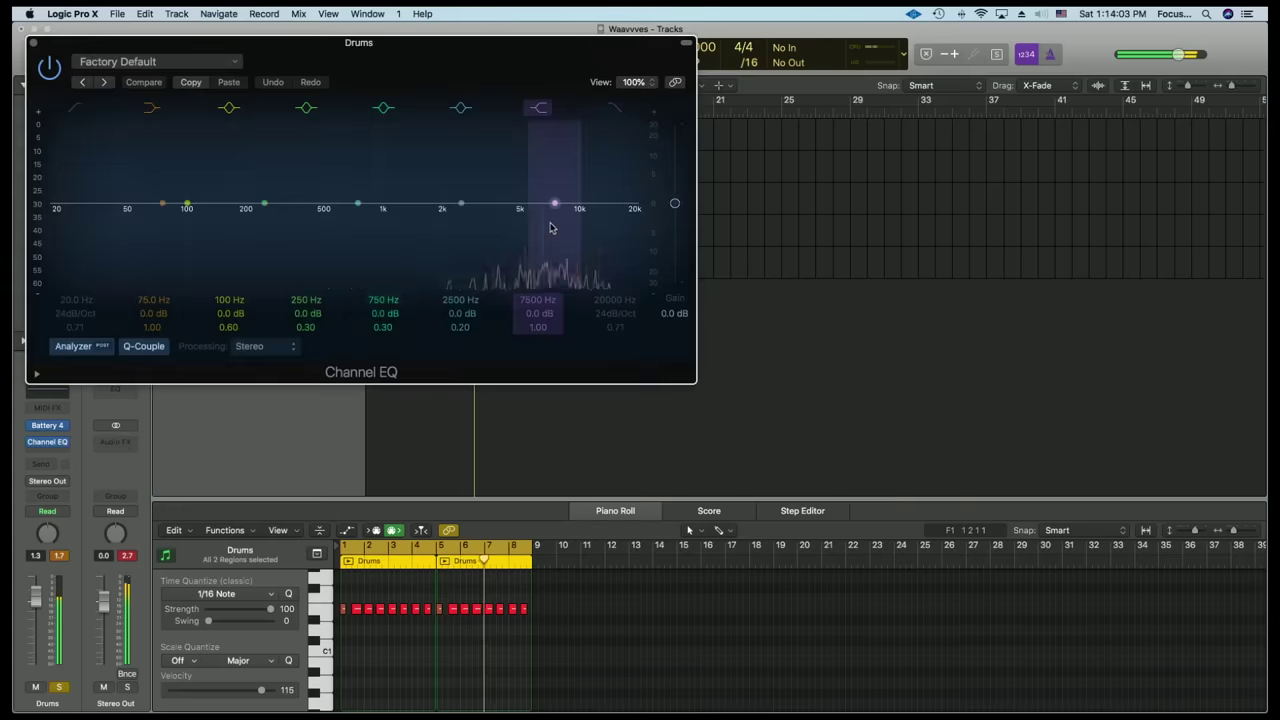
drag(551, 226, 557, 208)
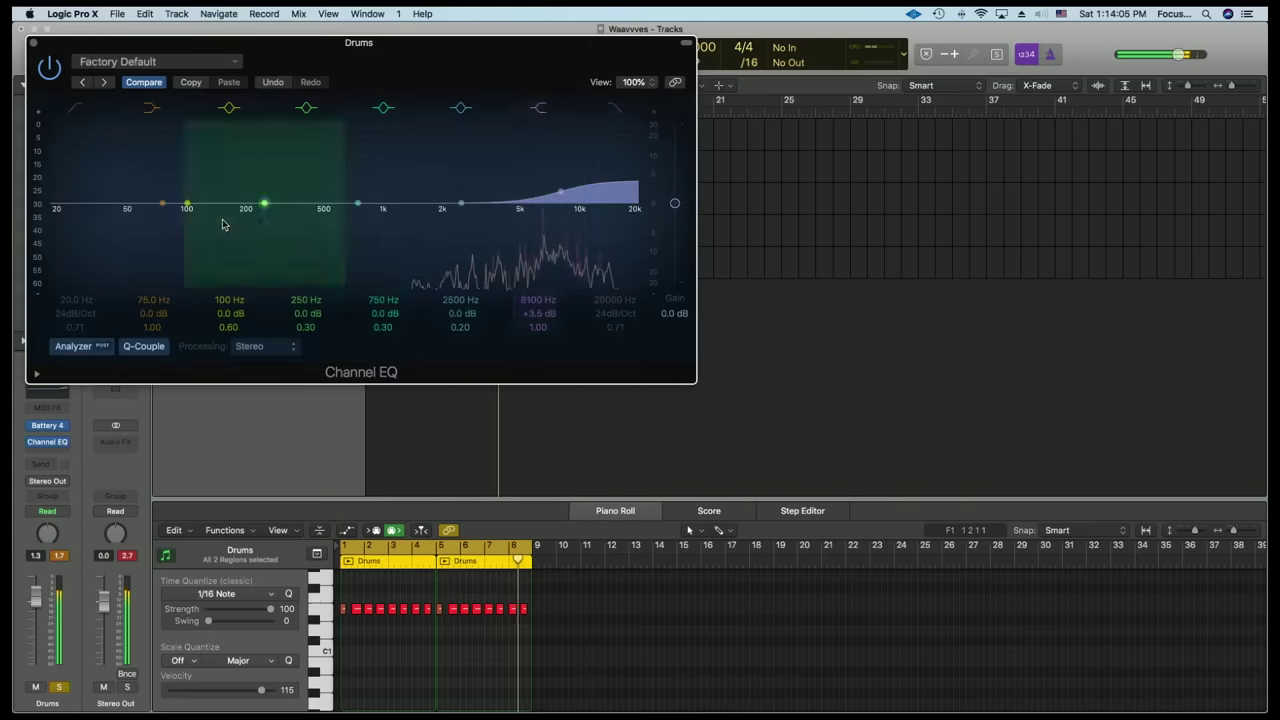
drag(166, 223, 126, 234)
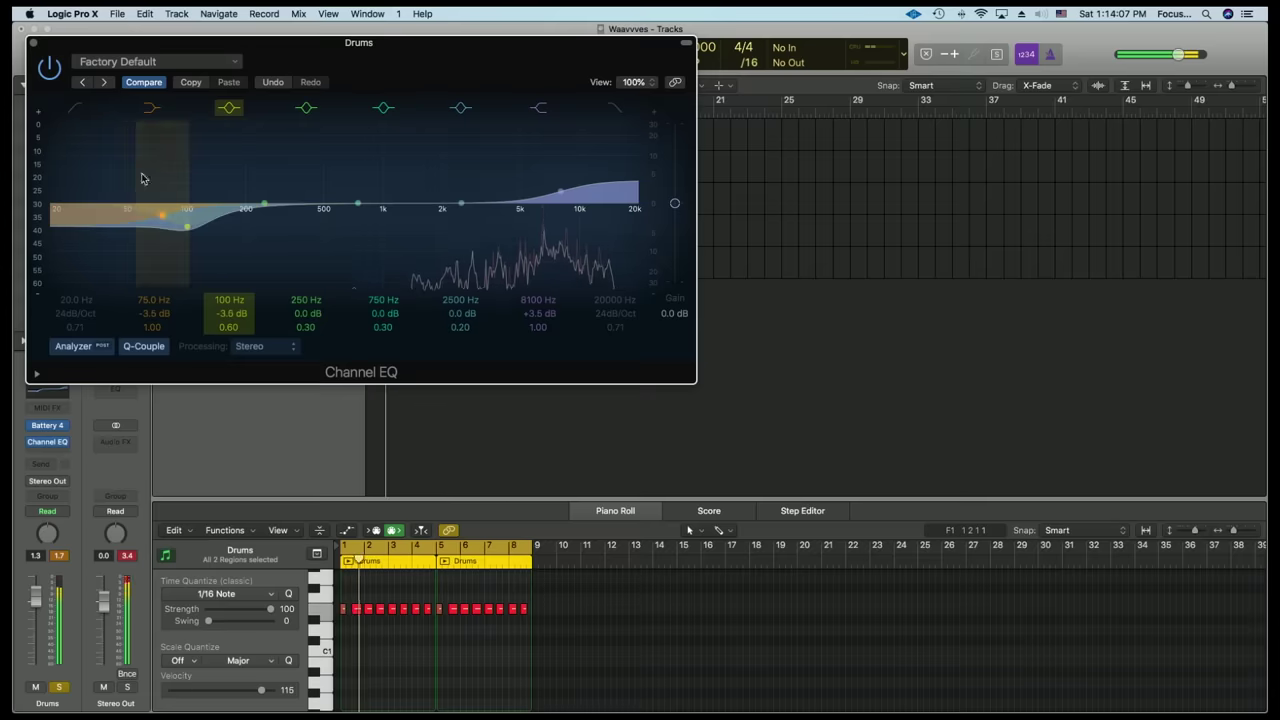
key(super+w)
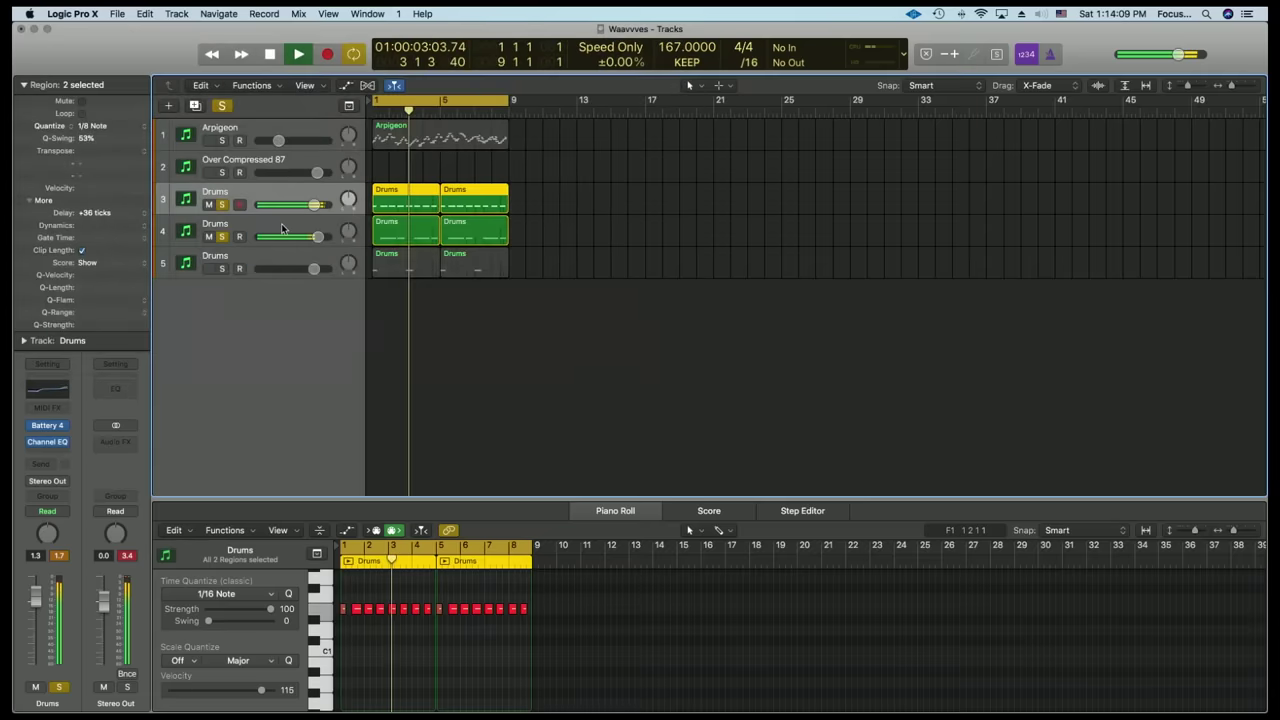
- Solo the kick track as well and add a Channel EQ boosting 158 Hz by 2 dB and 74 Hz by 1 dB
click(190, 262)
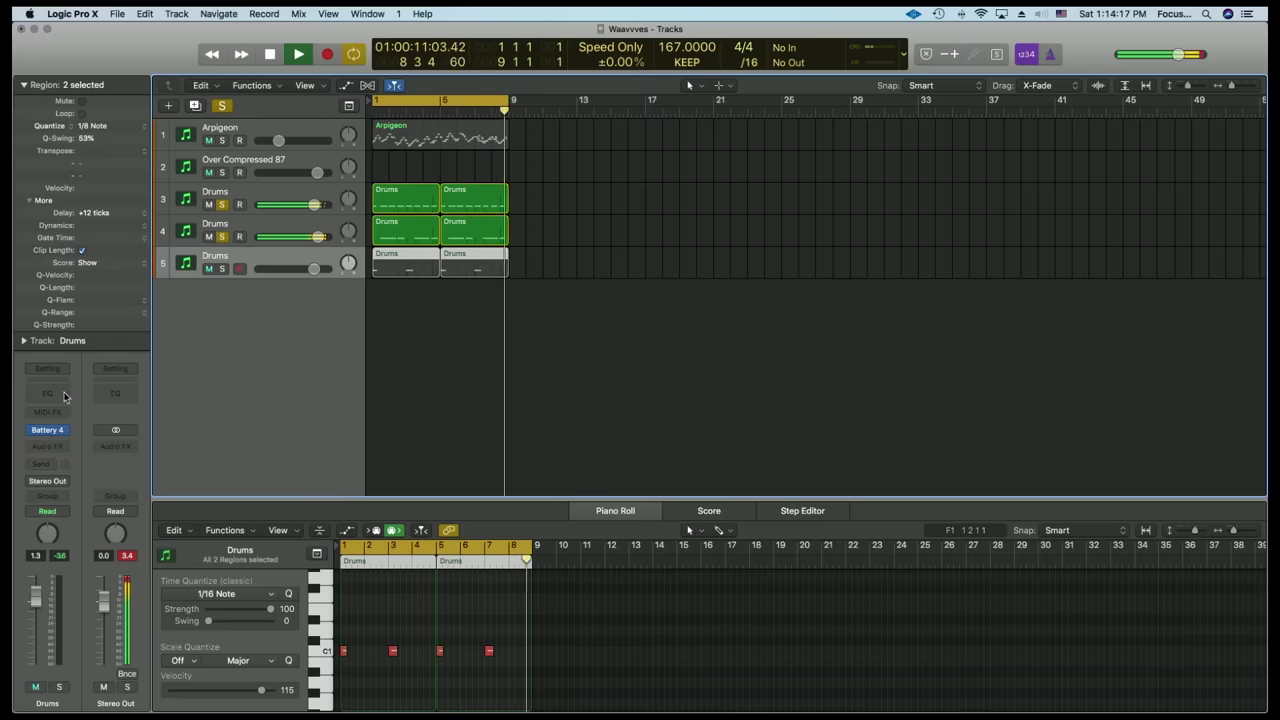
click(222, 268)
click(65, 451)
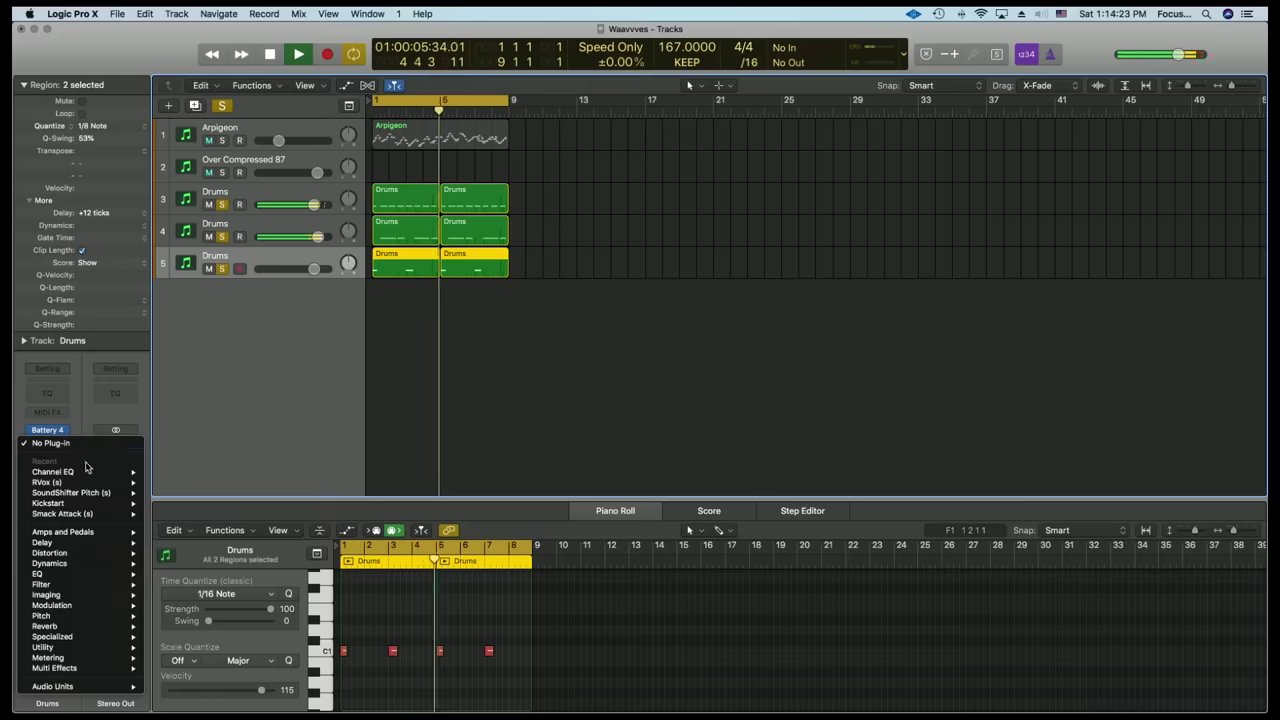
mouse_move(100, 482)
click(66, 396)
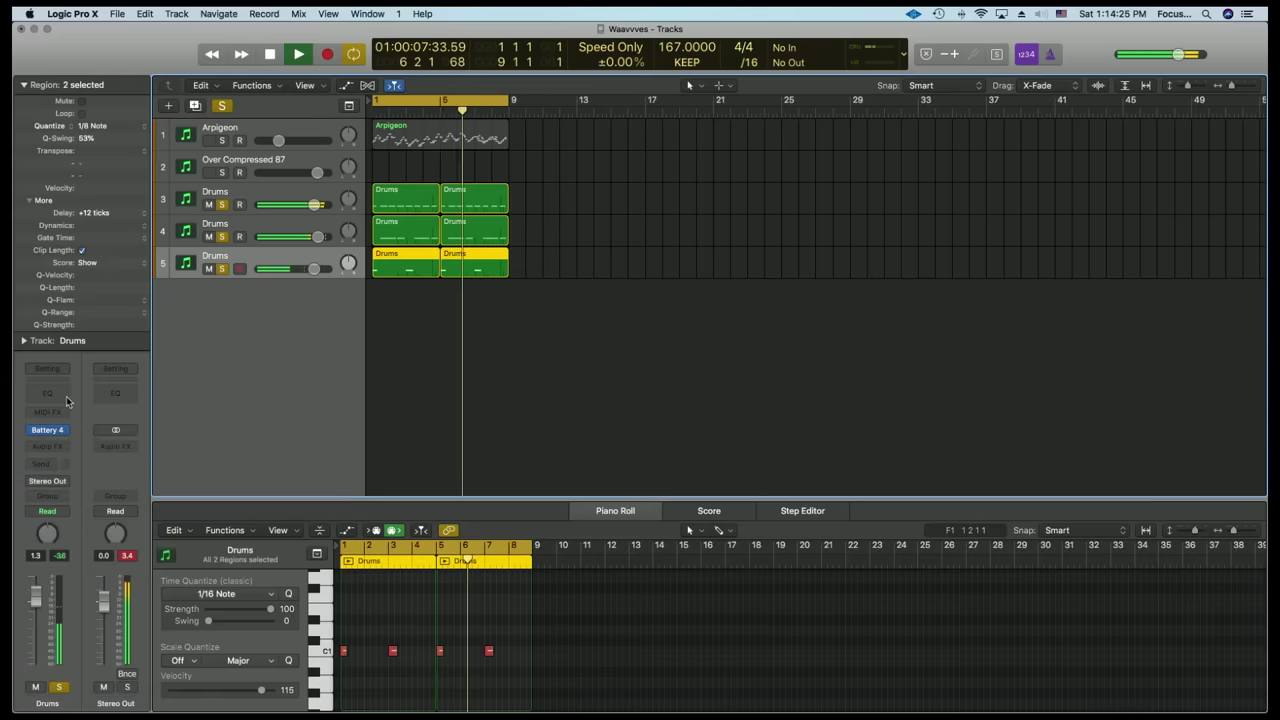
click(63, 395)
drag(185, 252, 235, 231)
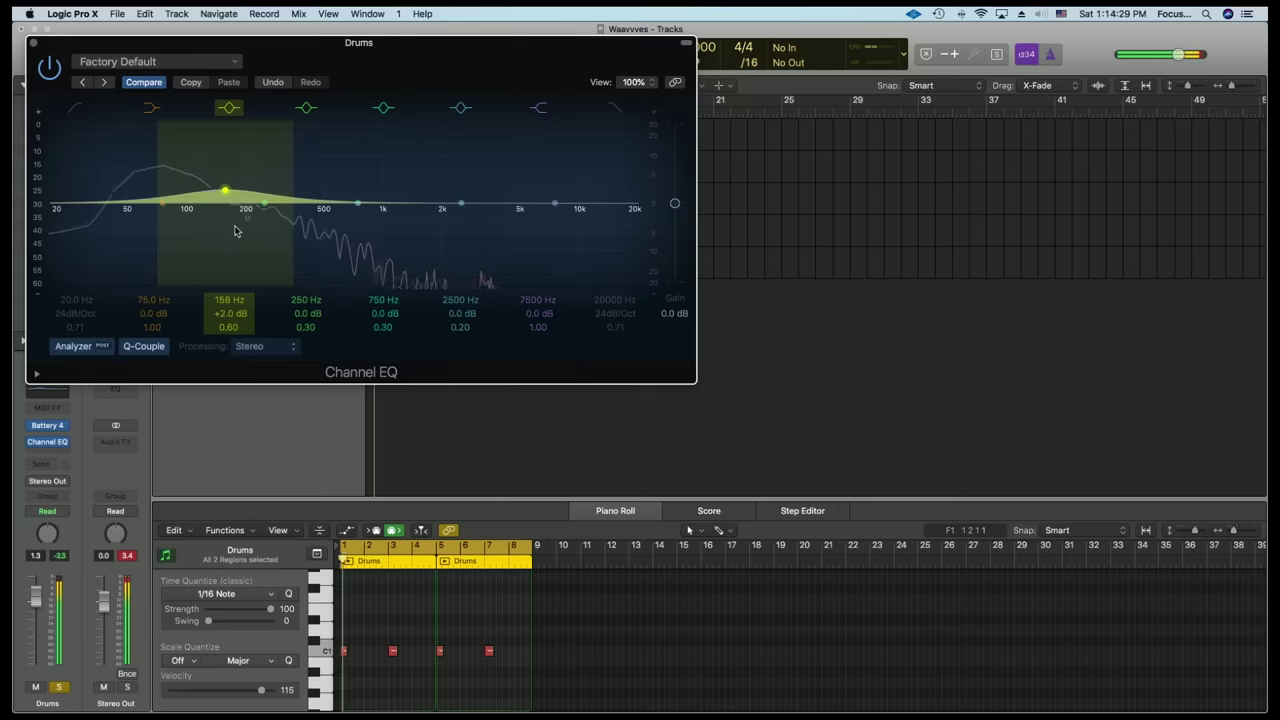
drag(150, 232, 130, 231)
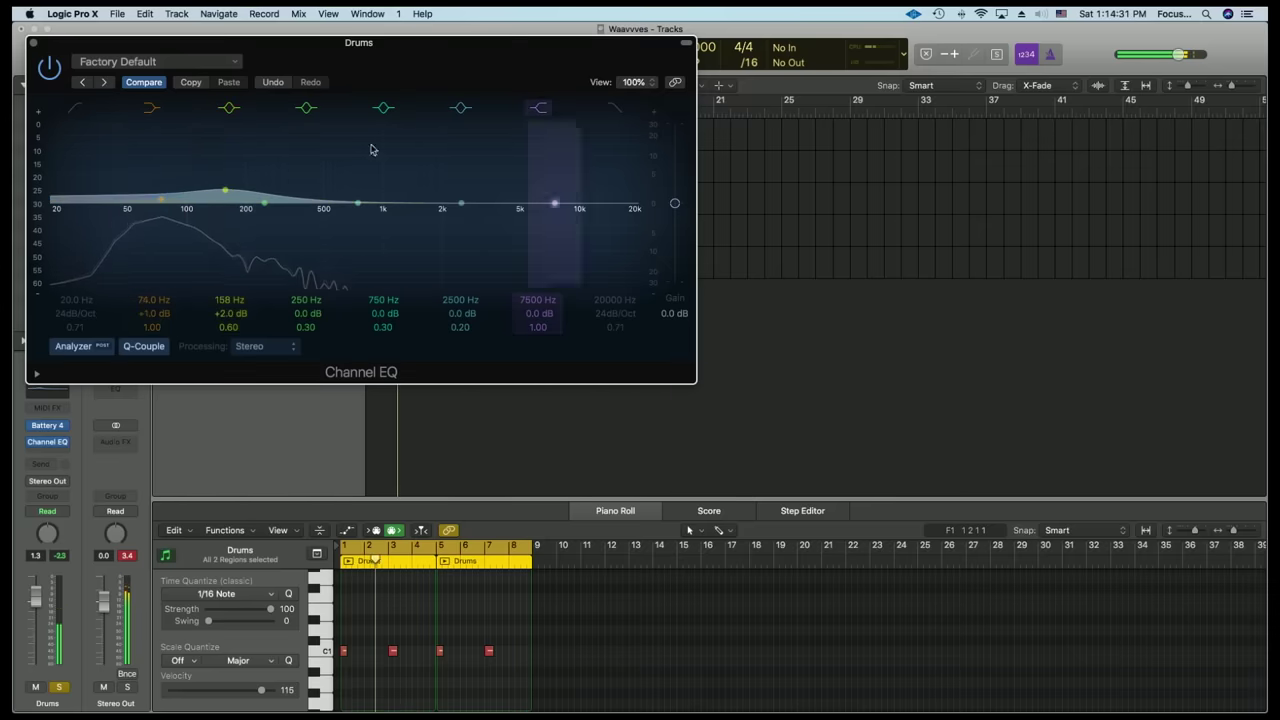
click(33, 43)
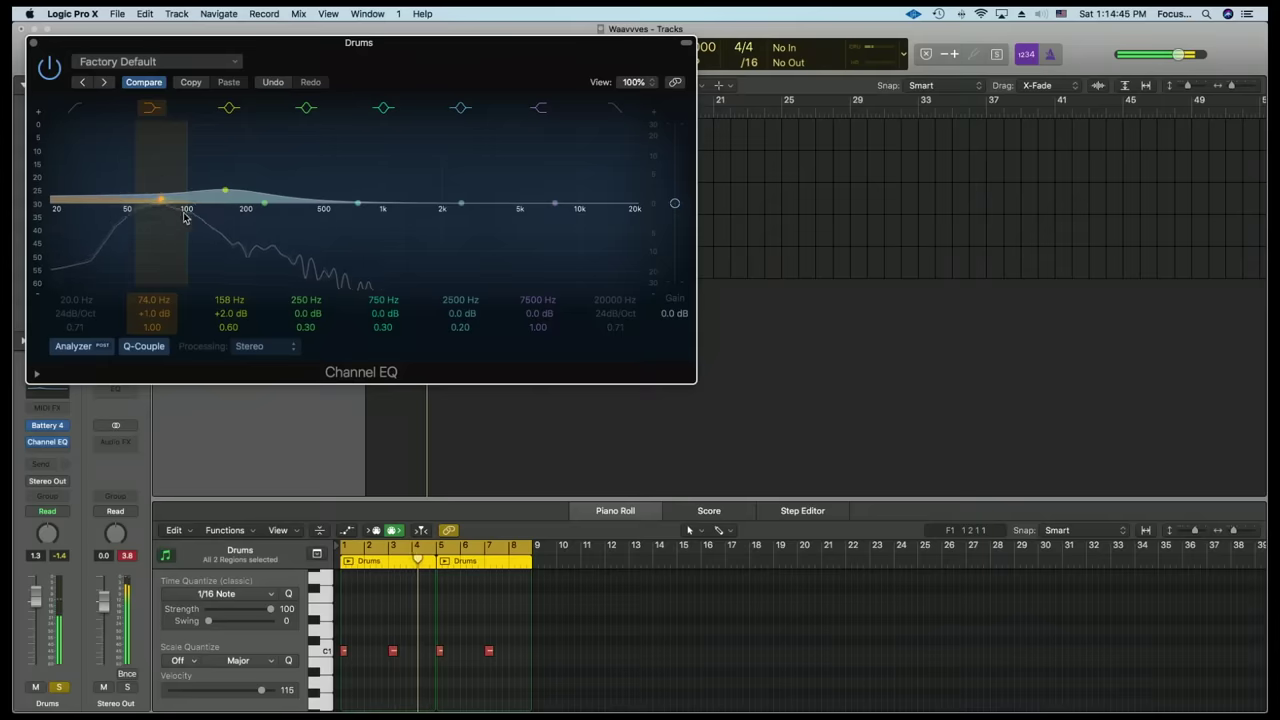
- Refine the kick's Channel EQ to +2.5 dB at 162 Hz and +1.5 dB at 73 Hz
drag(210, 205, 213, 204)
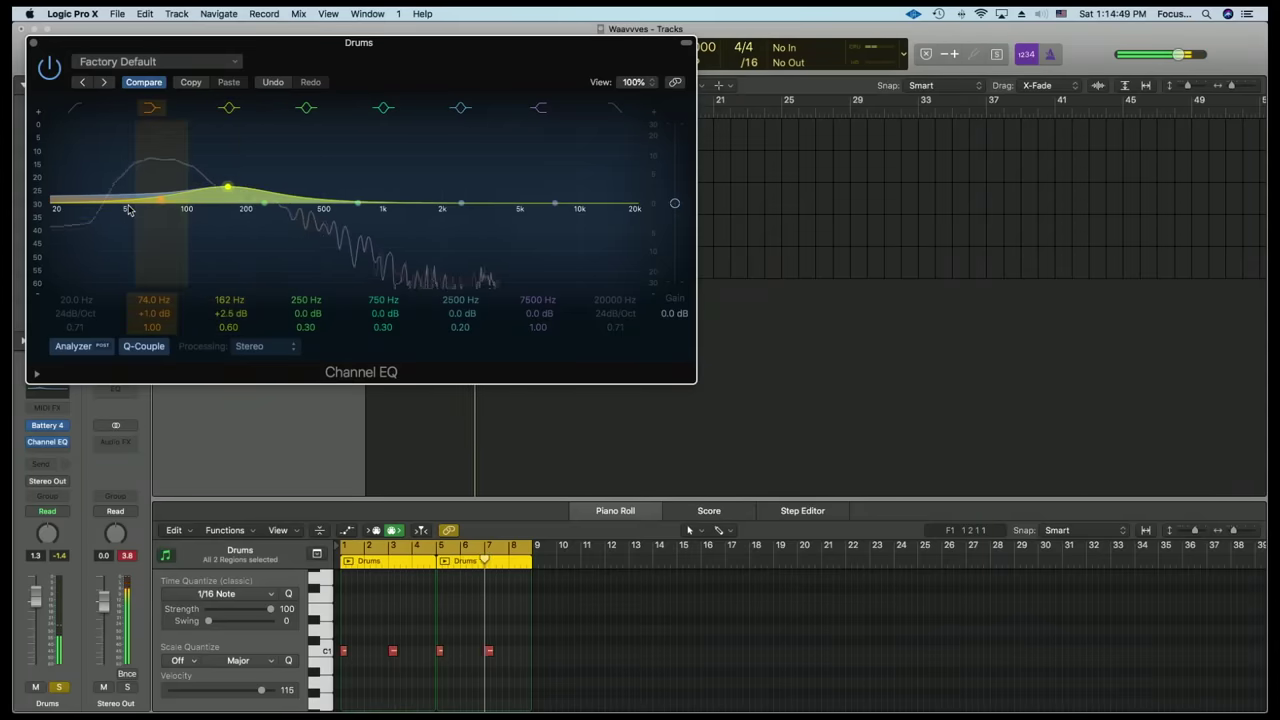
drag(128, 209, 127, 208)
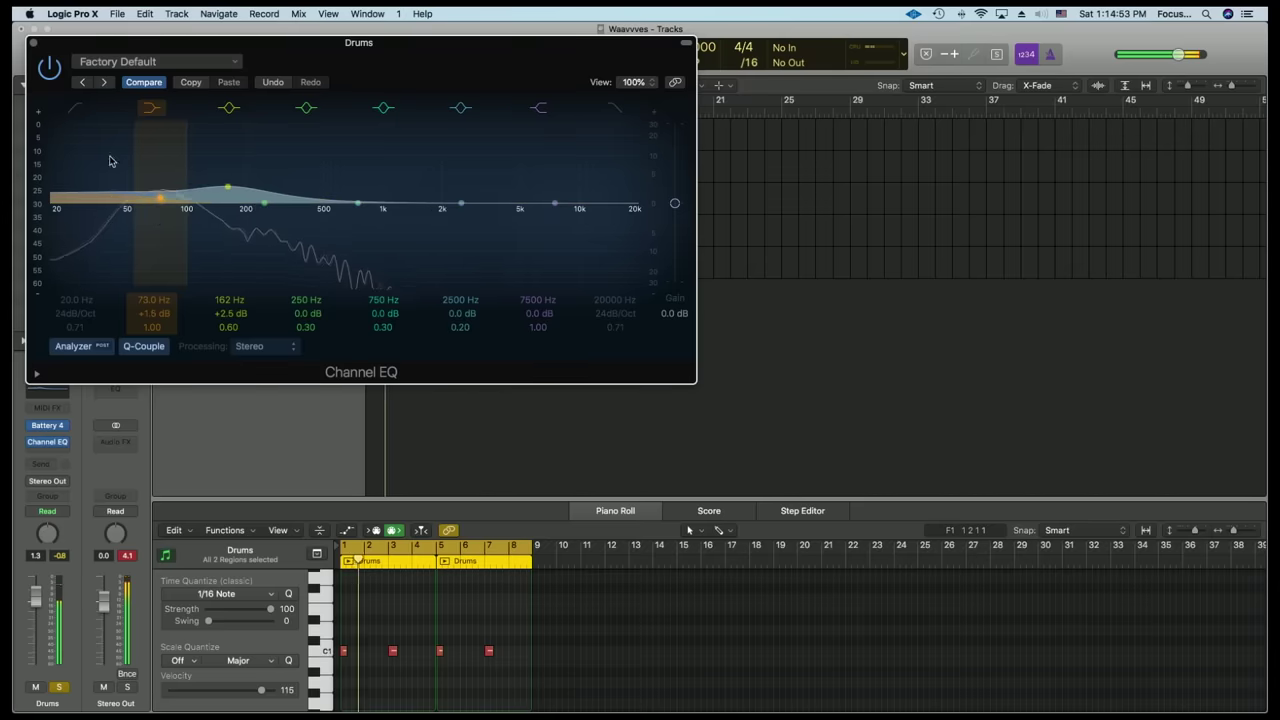
click(31, 43)
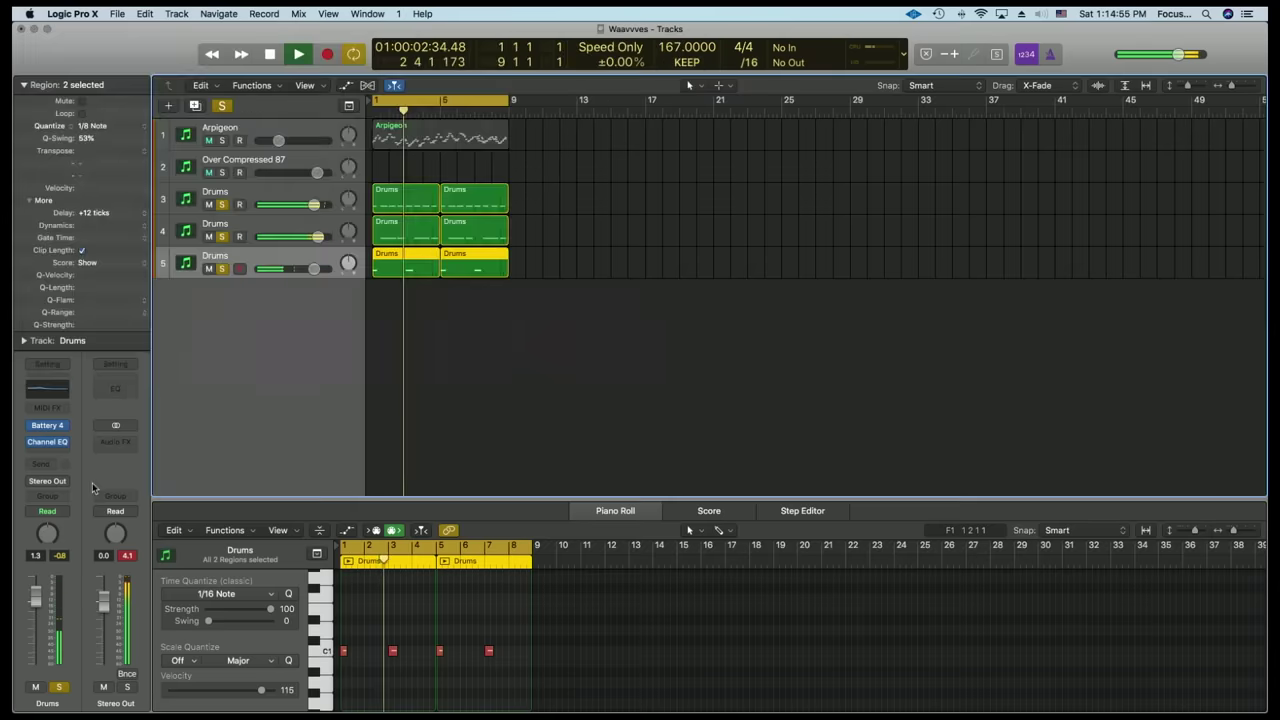
- Try the Waves RBass (s) plug-in in stereo on the kick track
click(49, 453)
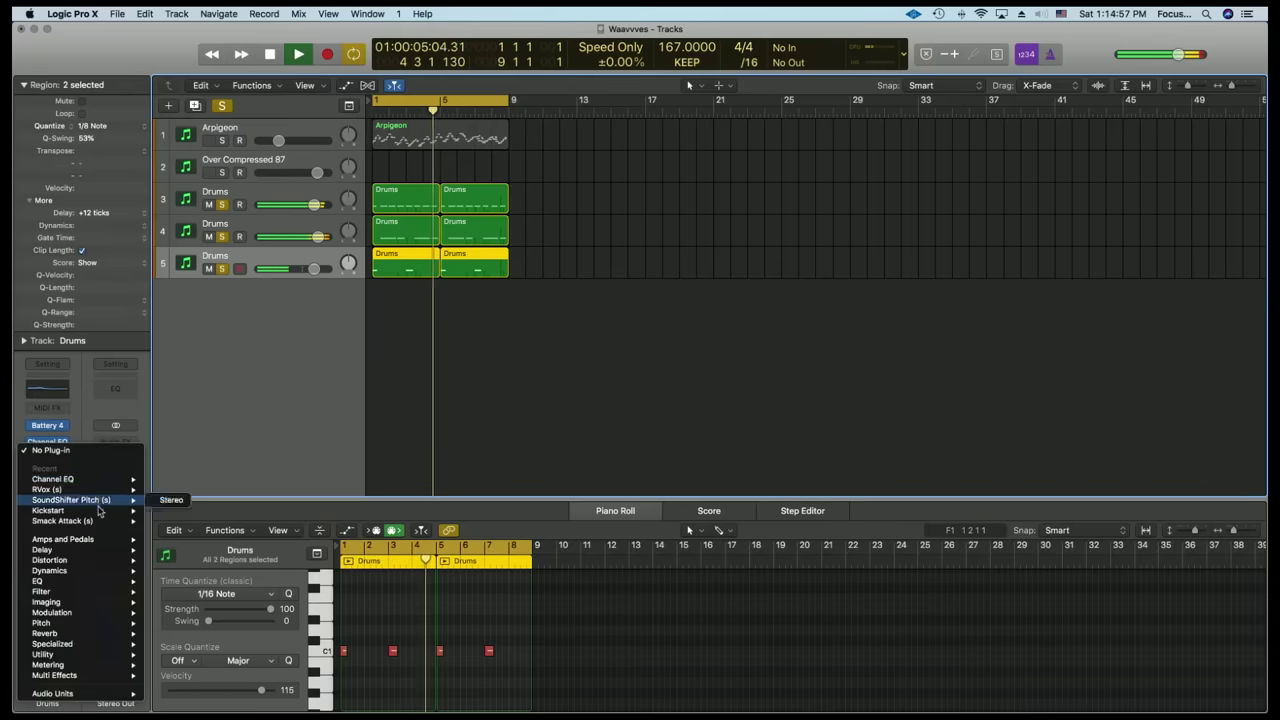
mouse_move(60, 693)
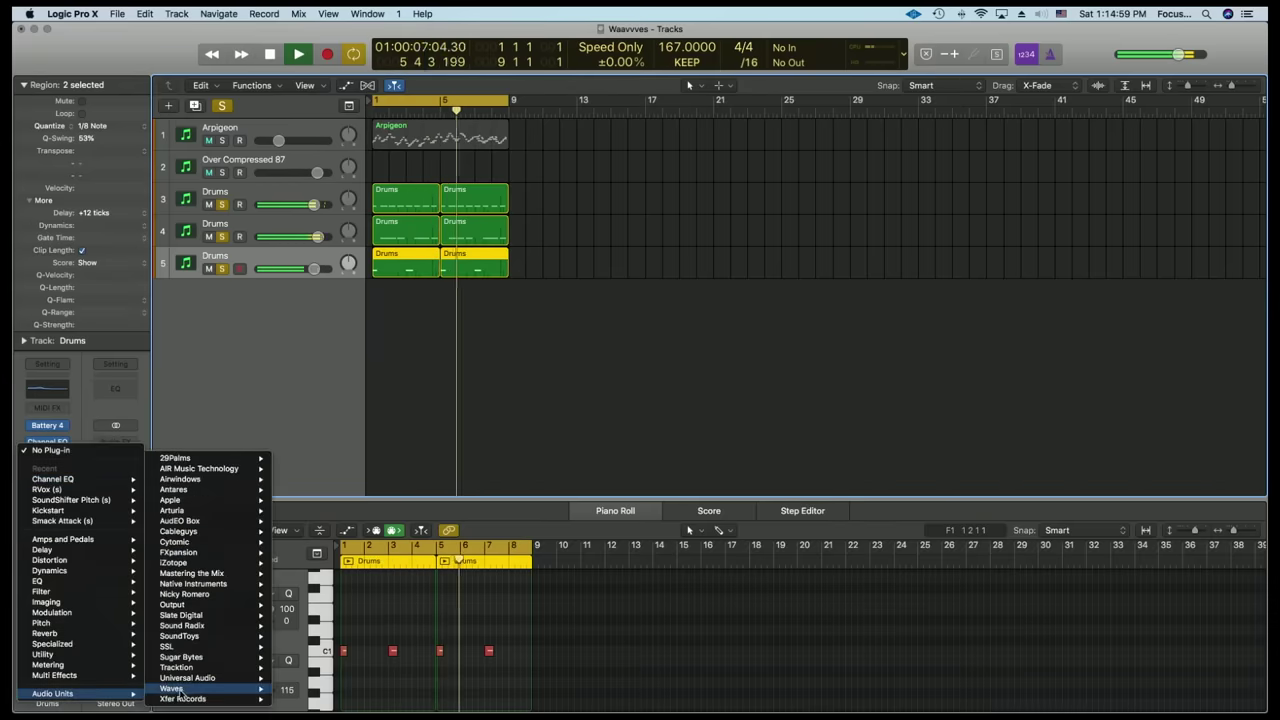
mouse_move(175, 689)
scroll(335, 628, down, 20)
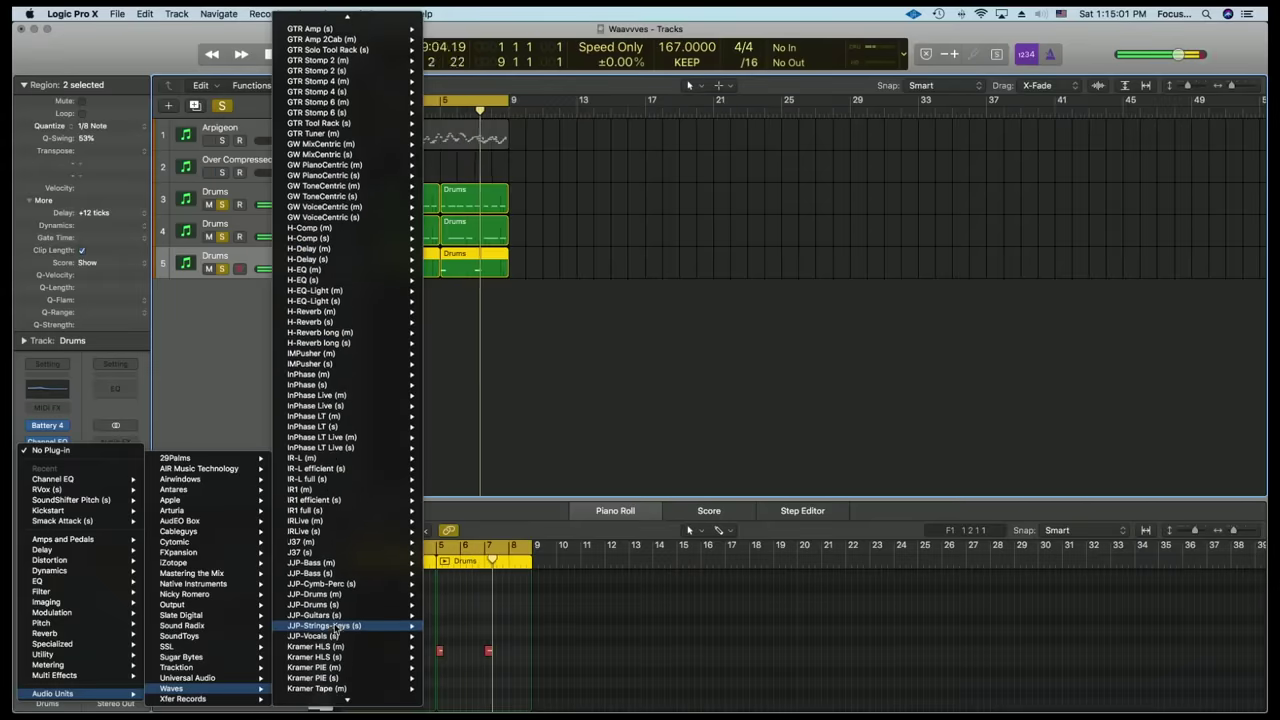
scroll(337, 632, down, 20)
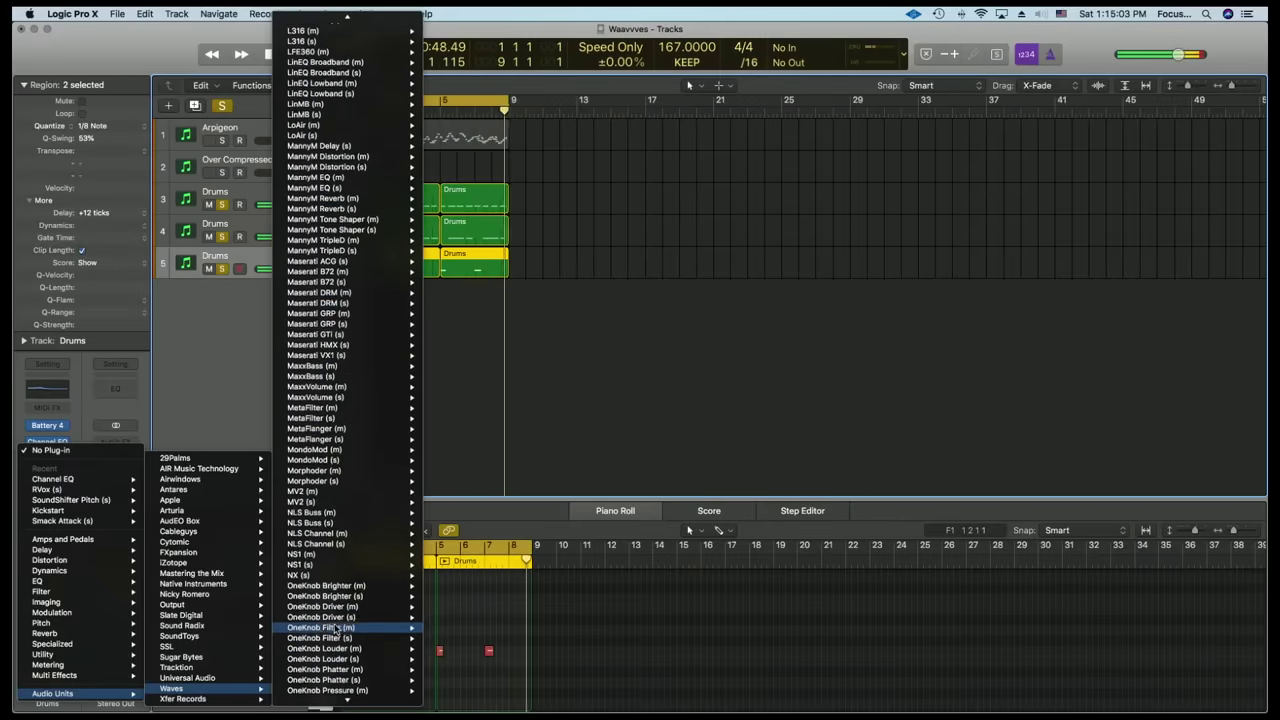
scroll(337, 628, down, 10)
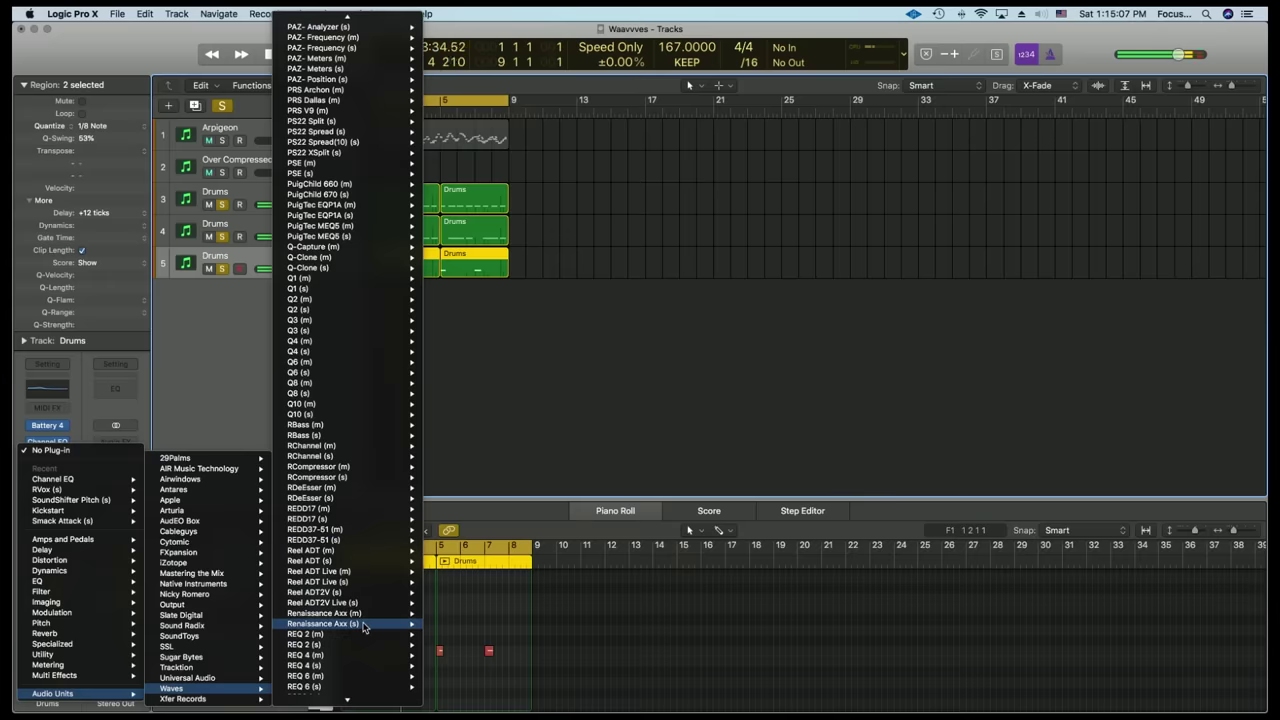
scroll(363, 627, down, 3)
mouse_move(395, 363)
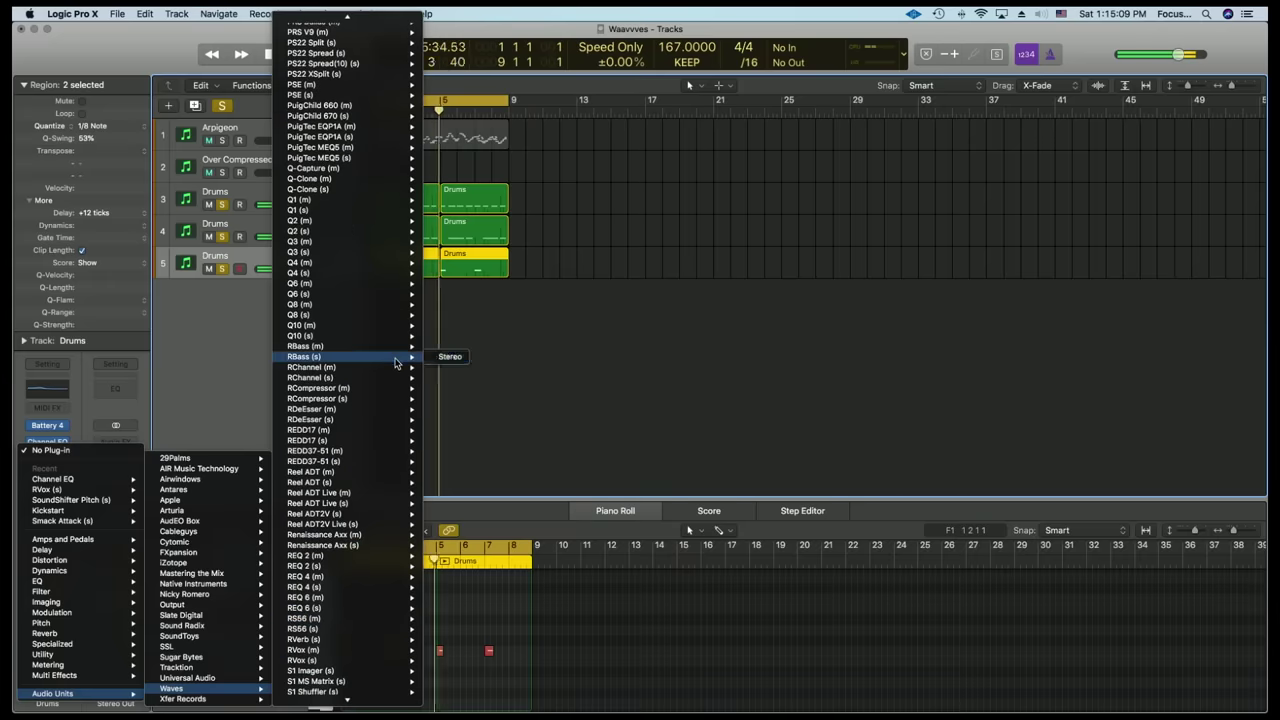
click(451, 358)
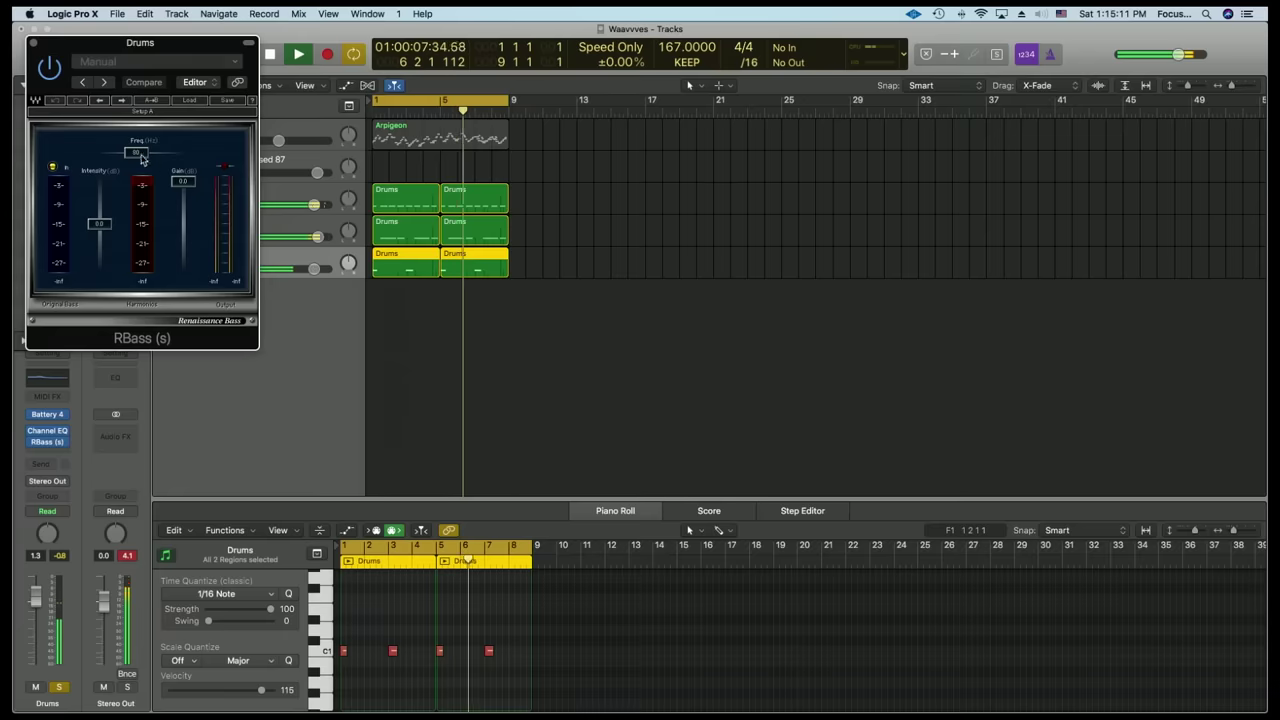
- Try RBass with its frequency at 256 Hz and gain at -4.1 dB, and remove the plug-in from the kick track
drag(137, 152, 120, 152)
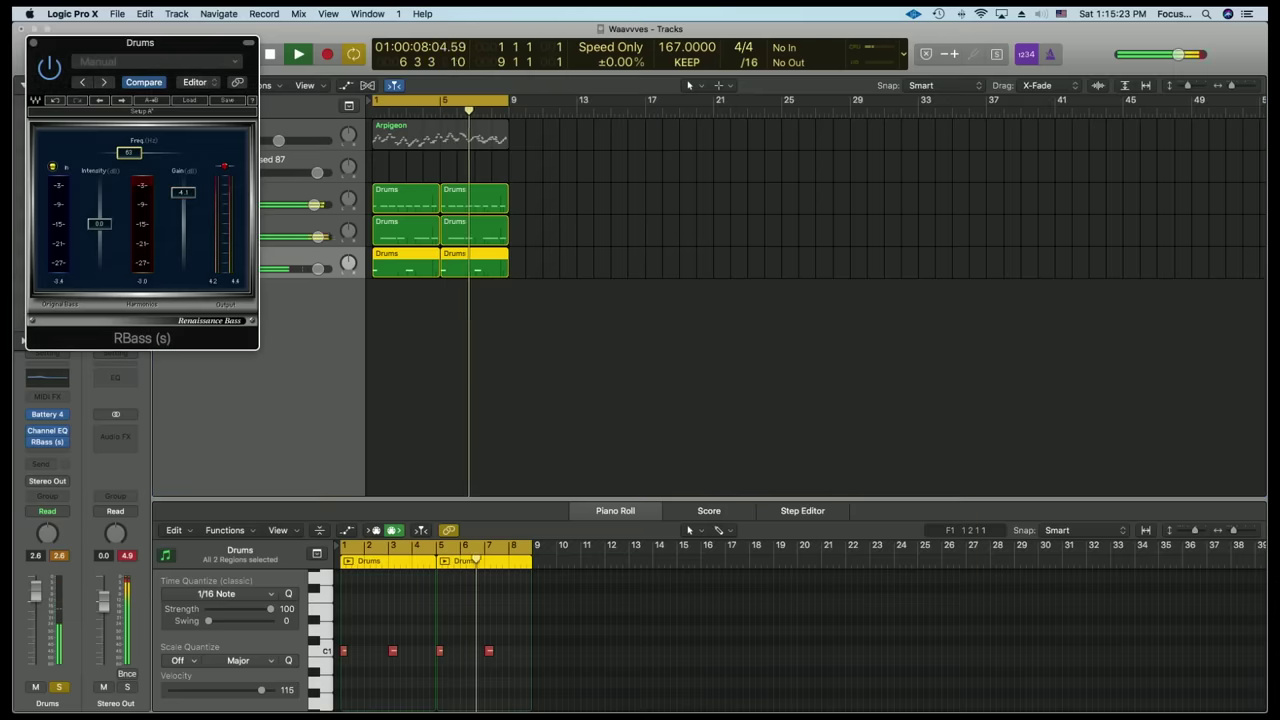
drag(131, 157, 171, 152)
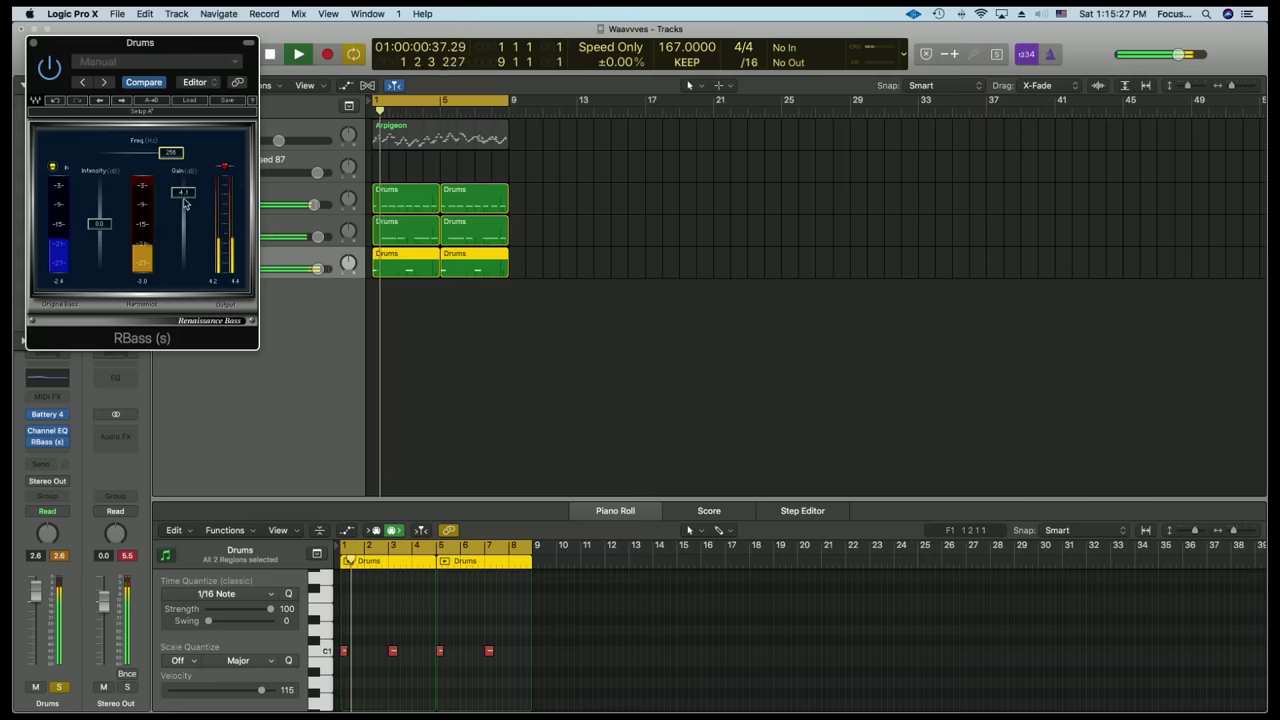
click(33, 41)
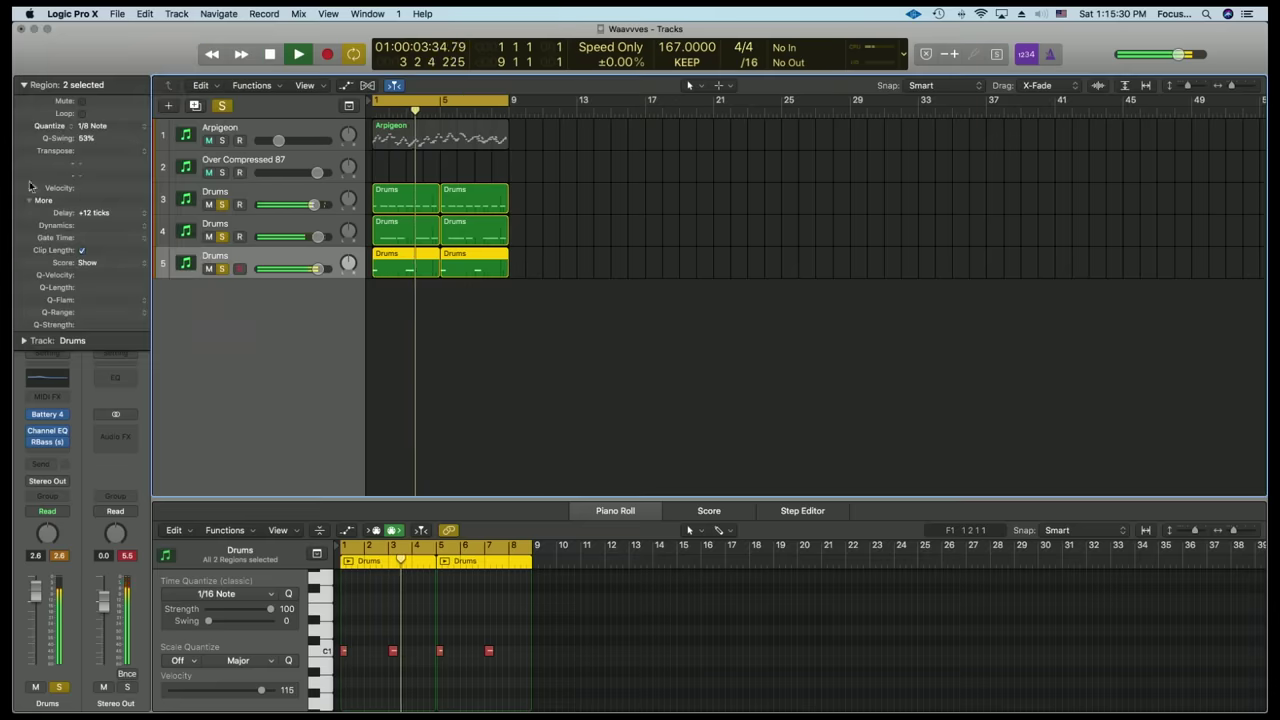
click(62, 447)
click(130, 396)
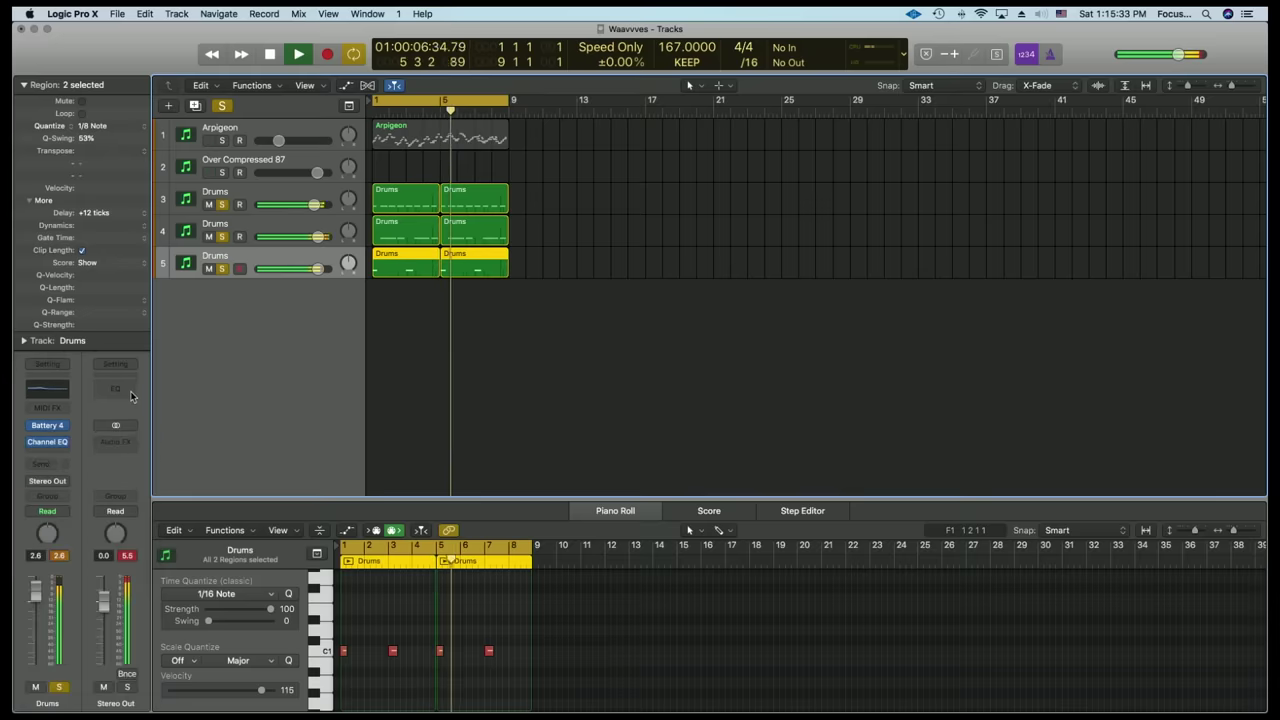
- Insert the Waves RVox (s) plug-in in stereo on the kick track and set its gate to about -23
click(66, 455)
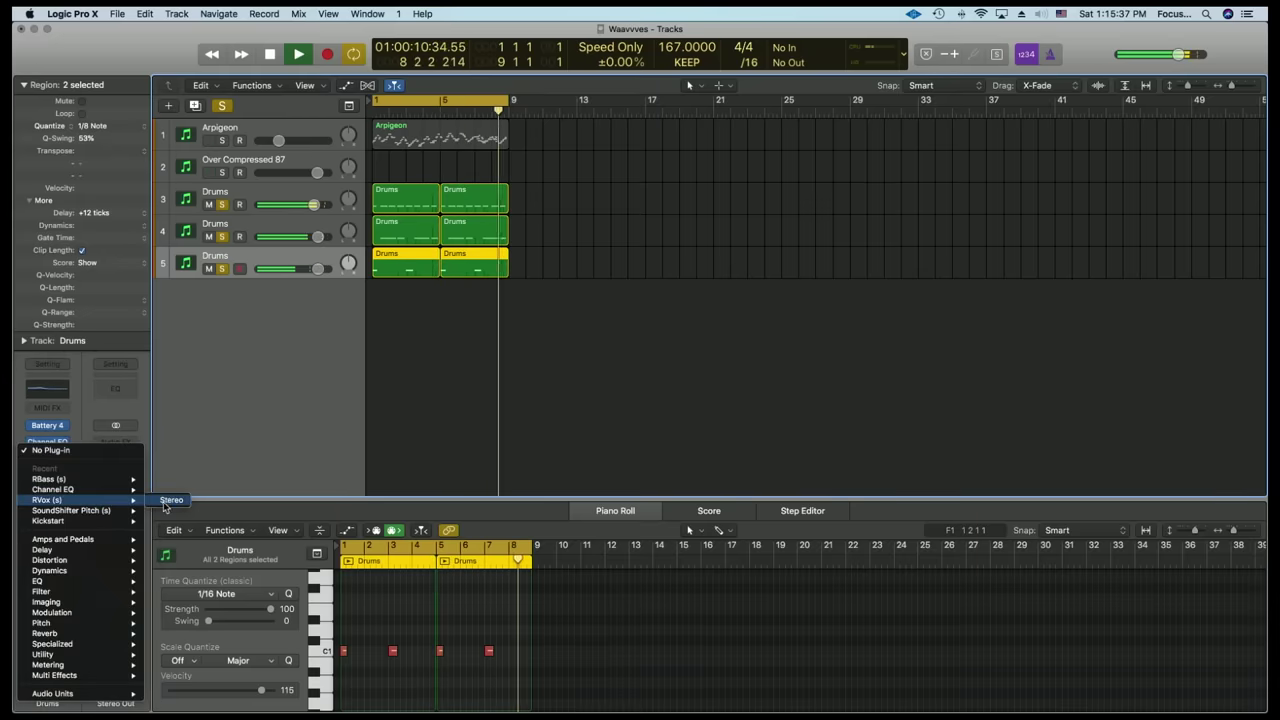
click(167, 501)
drag(104, 258, 94, 130)
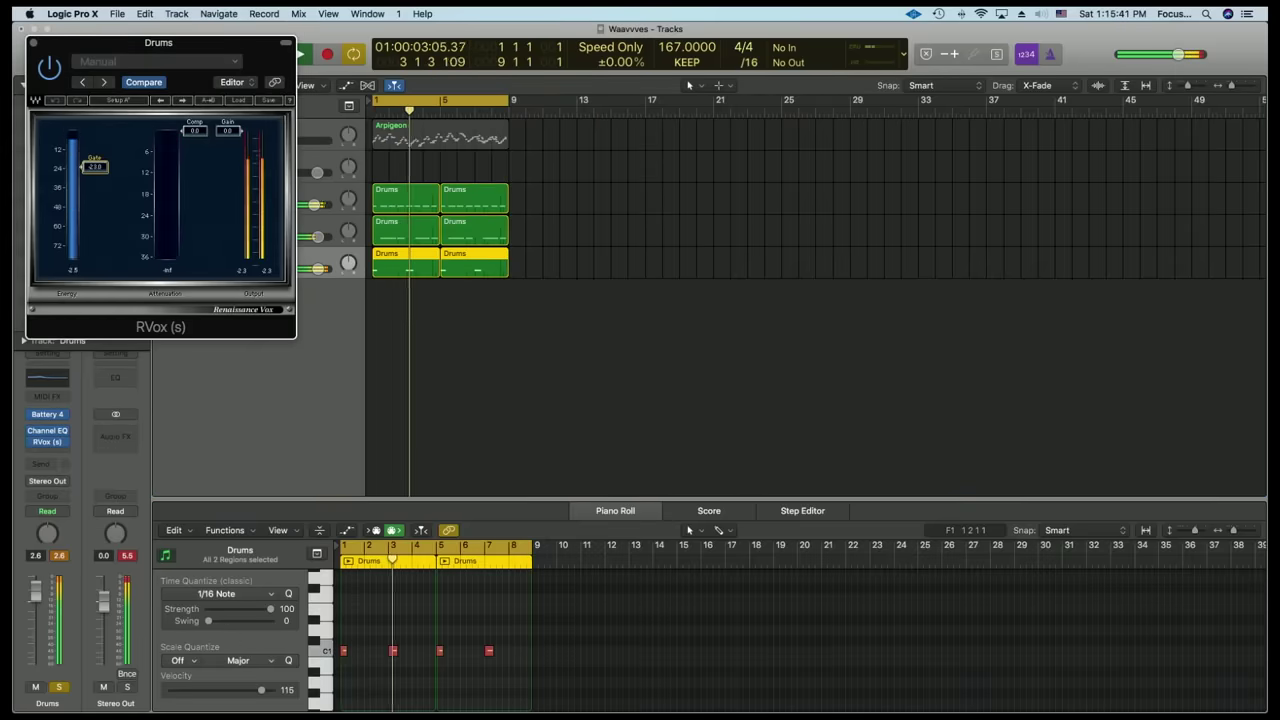
click(34, 45)
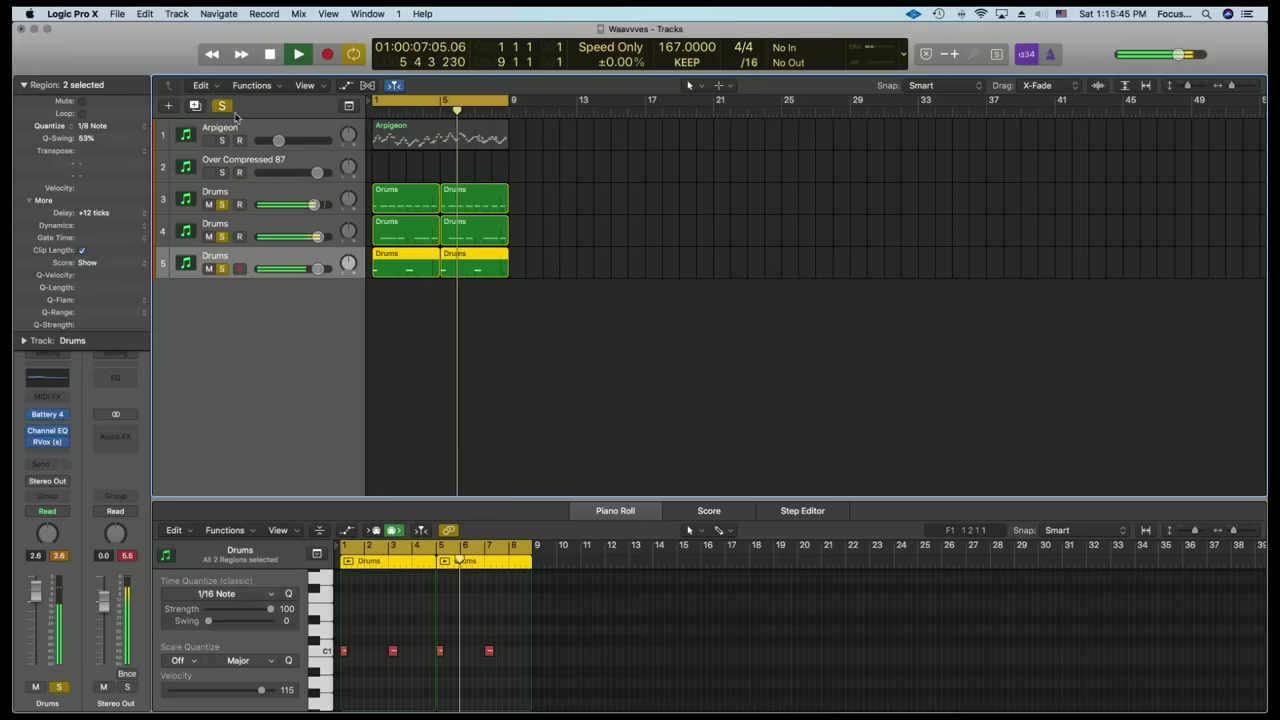
- Clear all solos and view the Grand Rhapsody Piano instrument on the Over Compressed 87 track
click(223, 106)
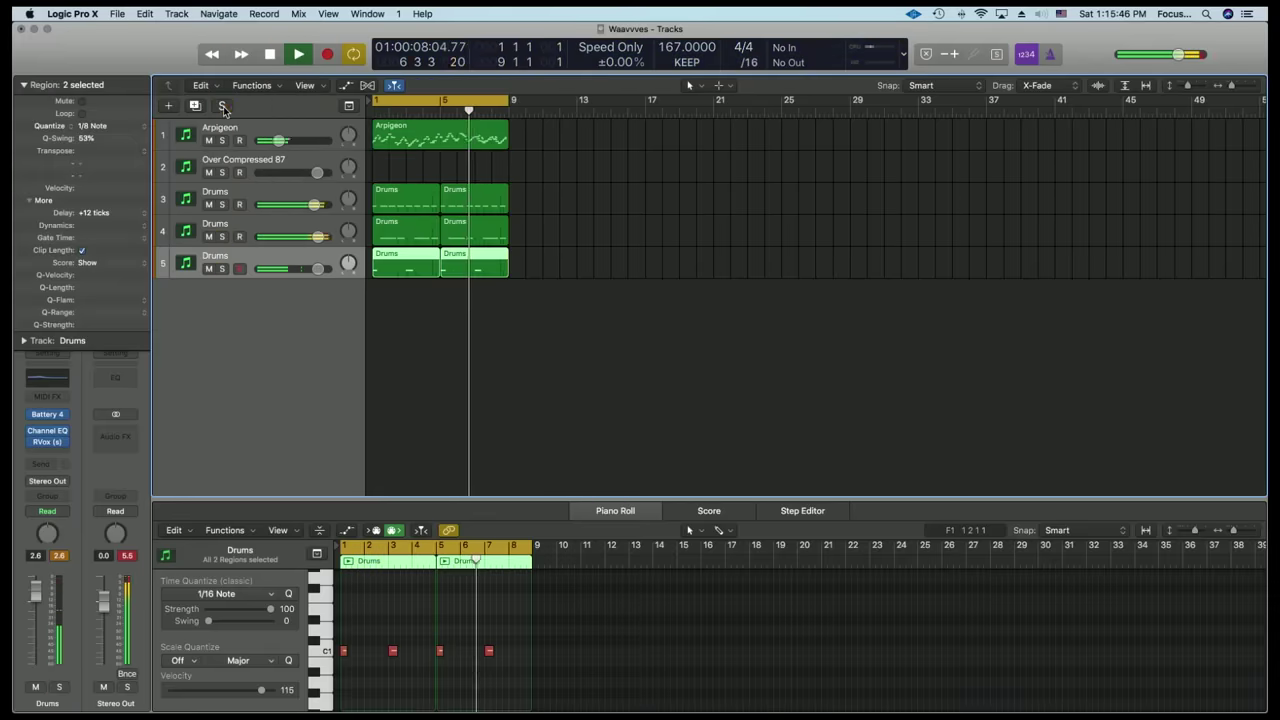
click(313, 156)
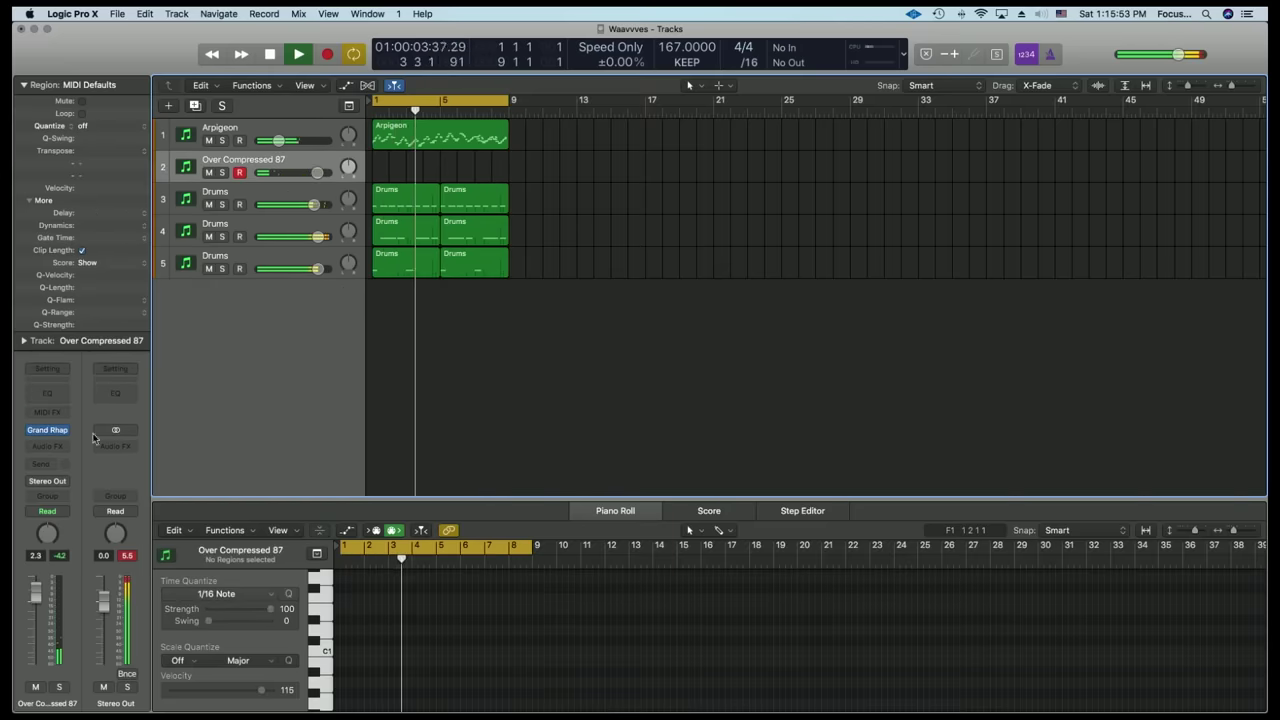
click(47, 431)
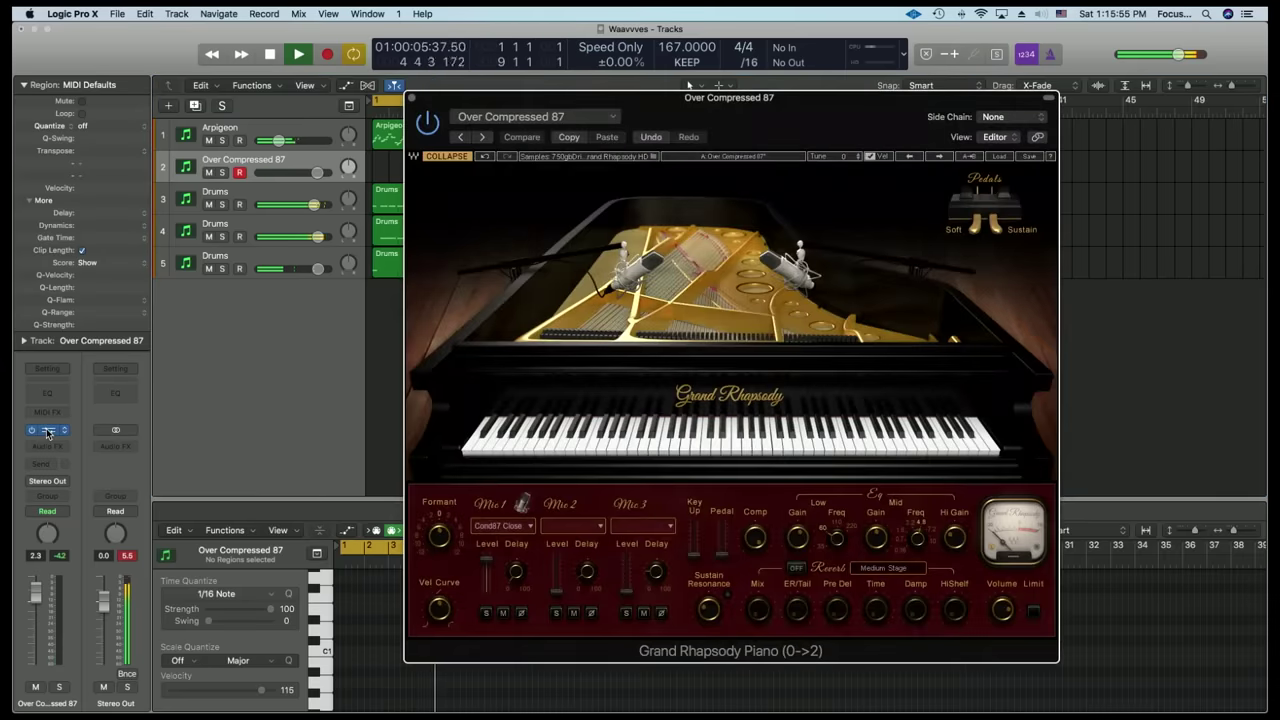
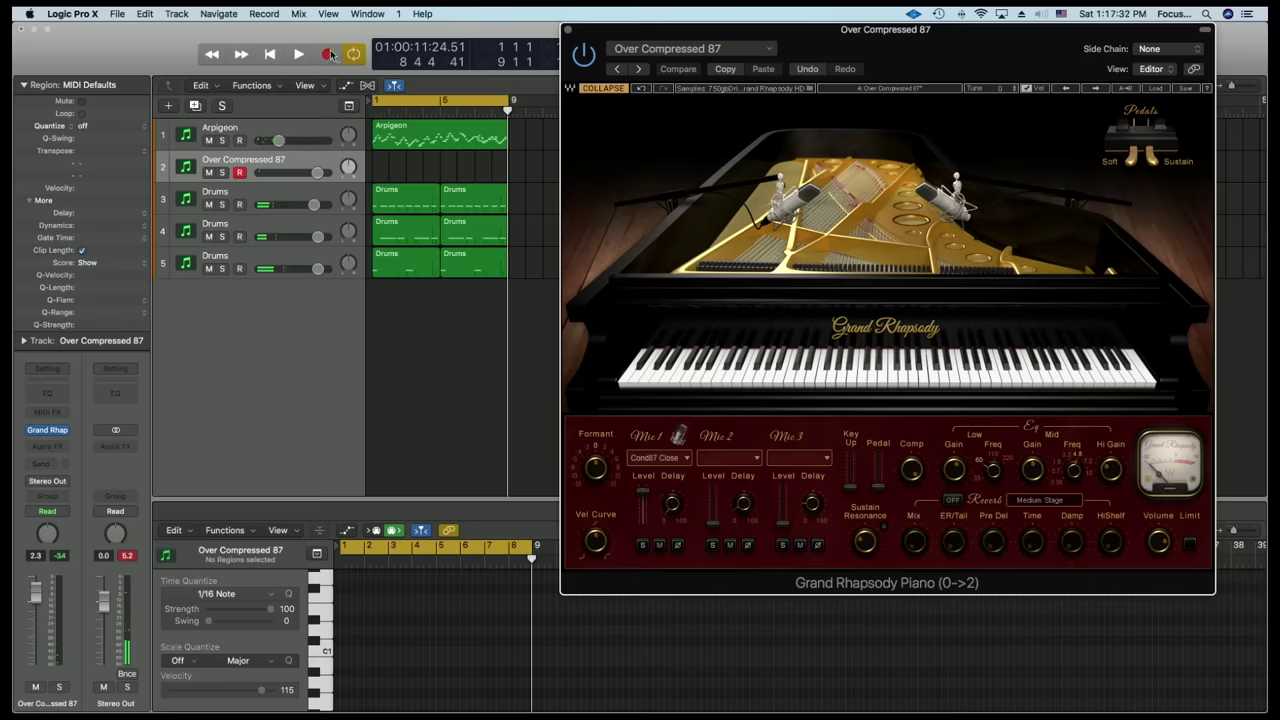
click(567, 30)
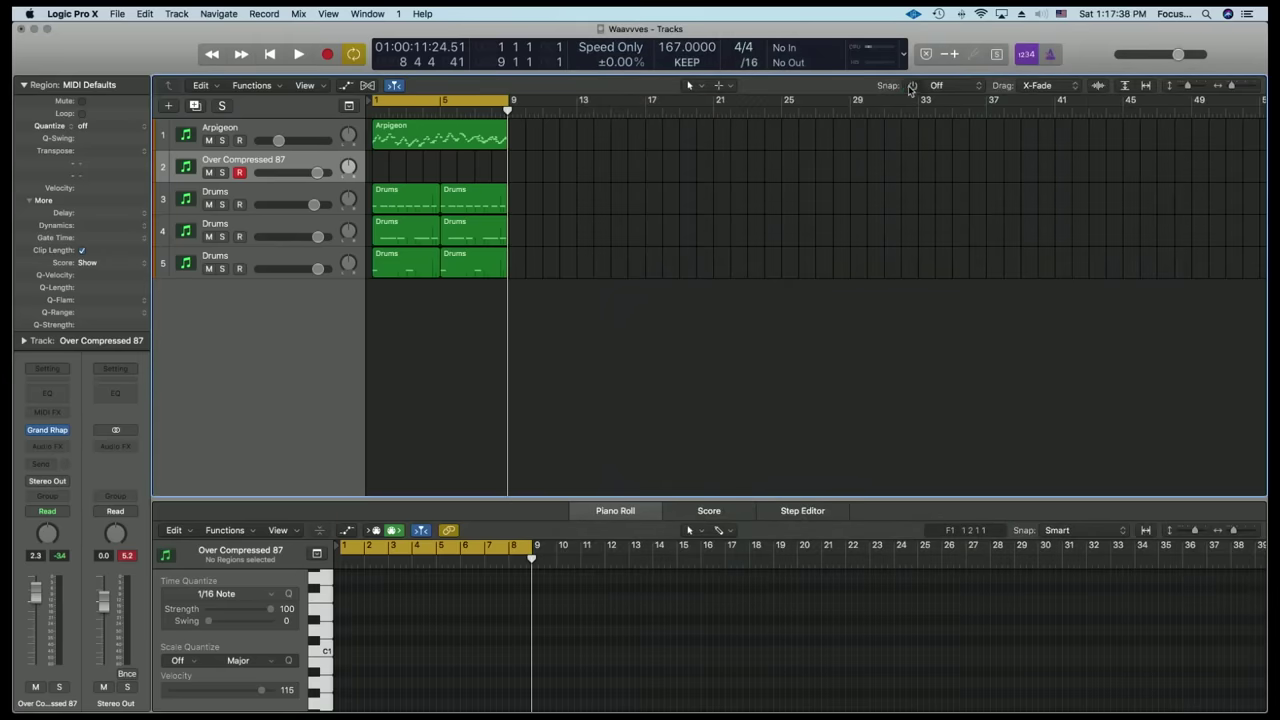
- Set the arrangement's snap options so that regions snap to absolute value
click(945, 88)
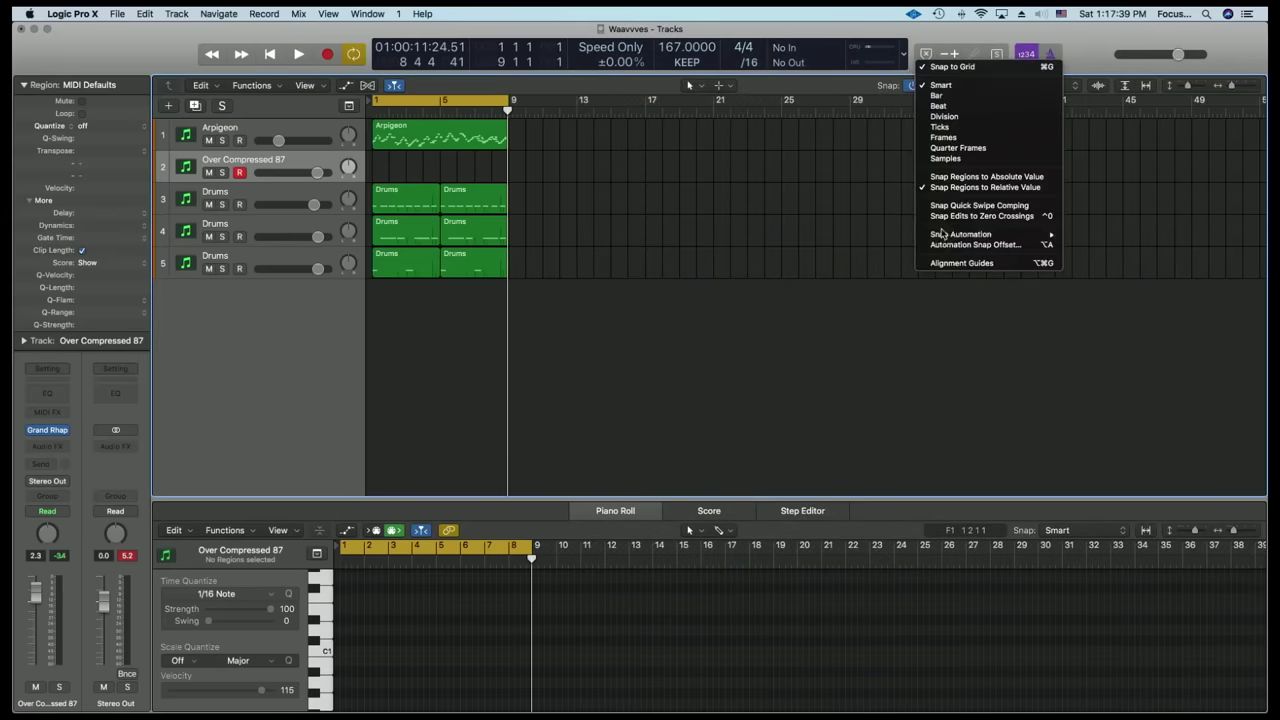
click(960, 177)
- Repeat all arpeggio and drum regions once after bar 9 and extend the cycle range to bar 17
drag(424, 158, 337, 246)
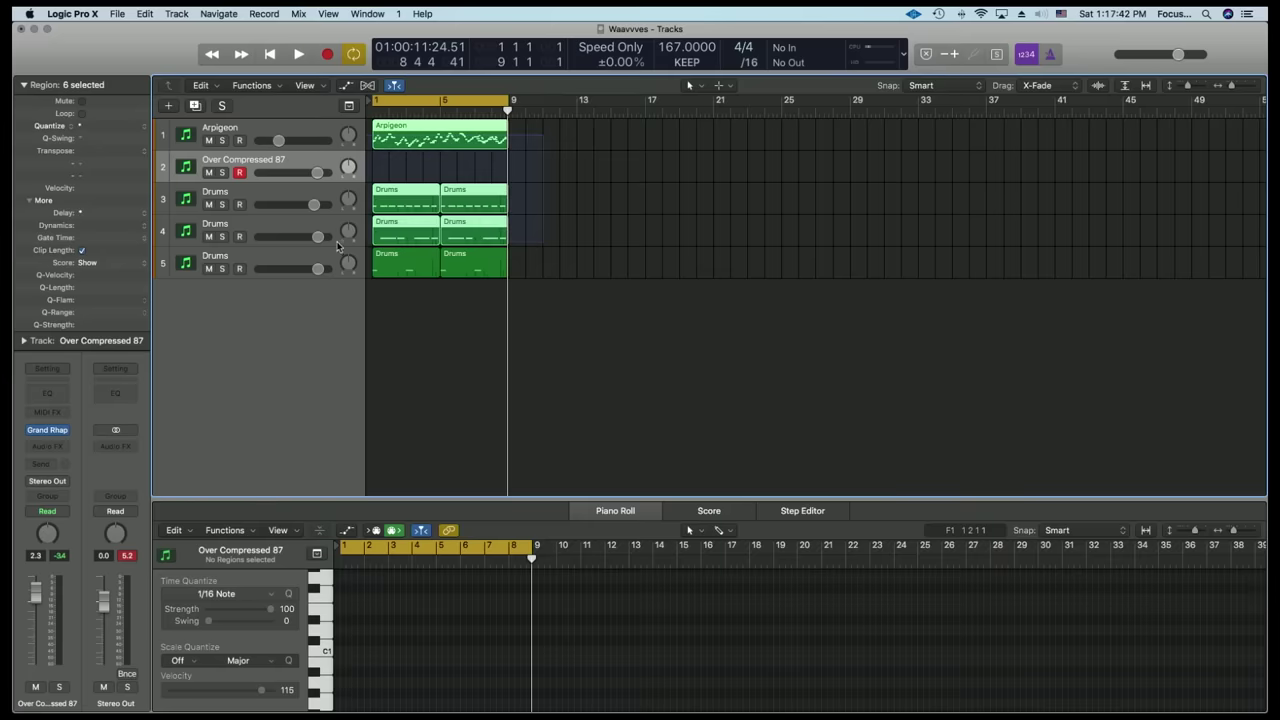
key(super+r)
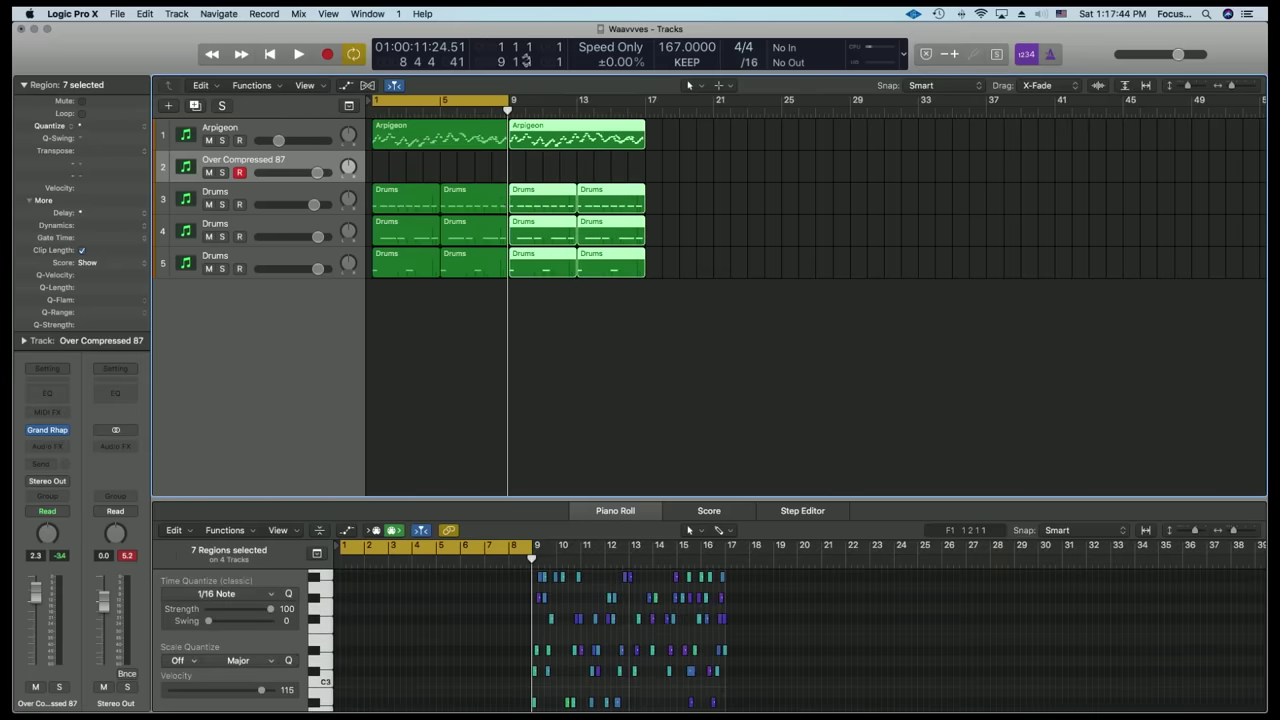
drag(508, 102, 648, 101)
click(650, 139)
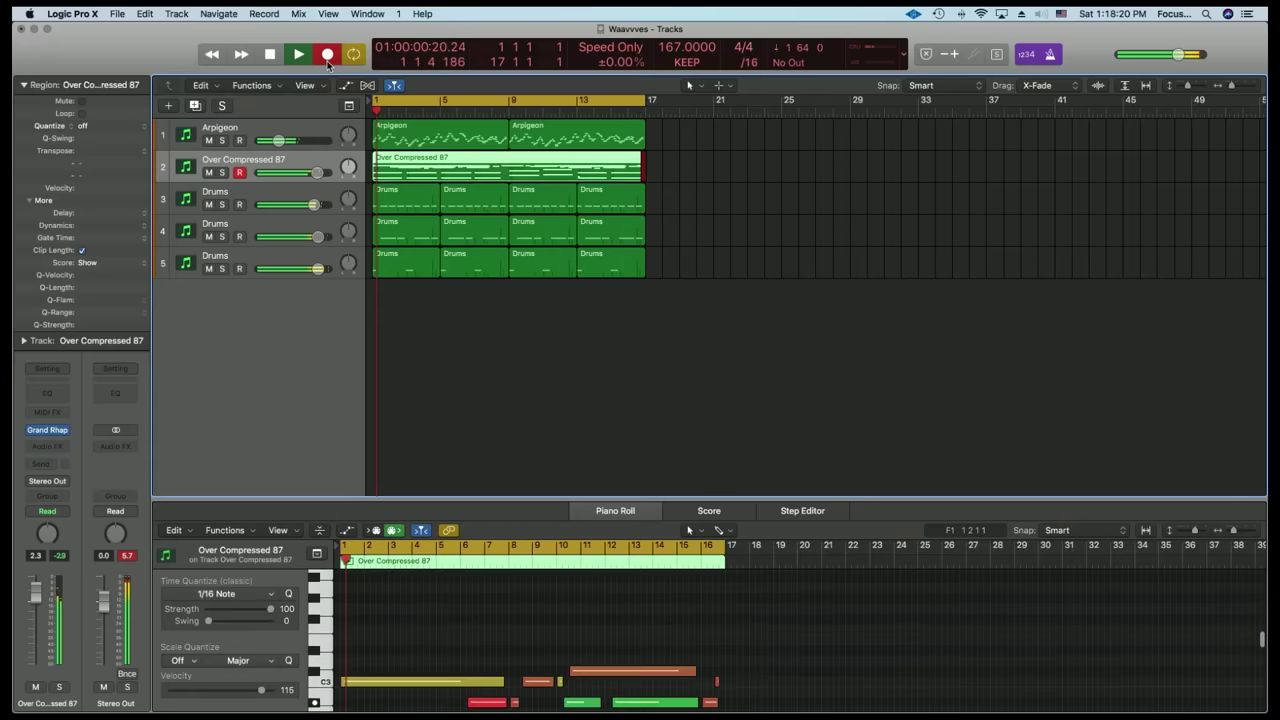
- Stop recording the piano part on the Over Compressed 87 track and delete the short leftover region at bar 17
click(327, 54)
click(270, 55)
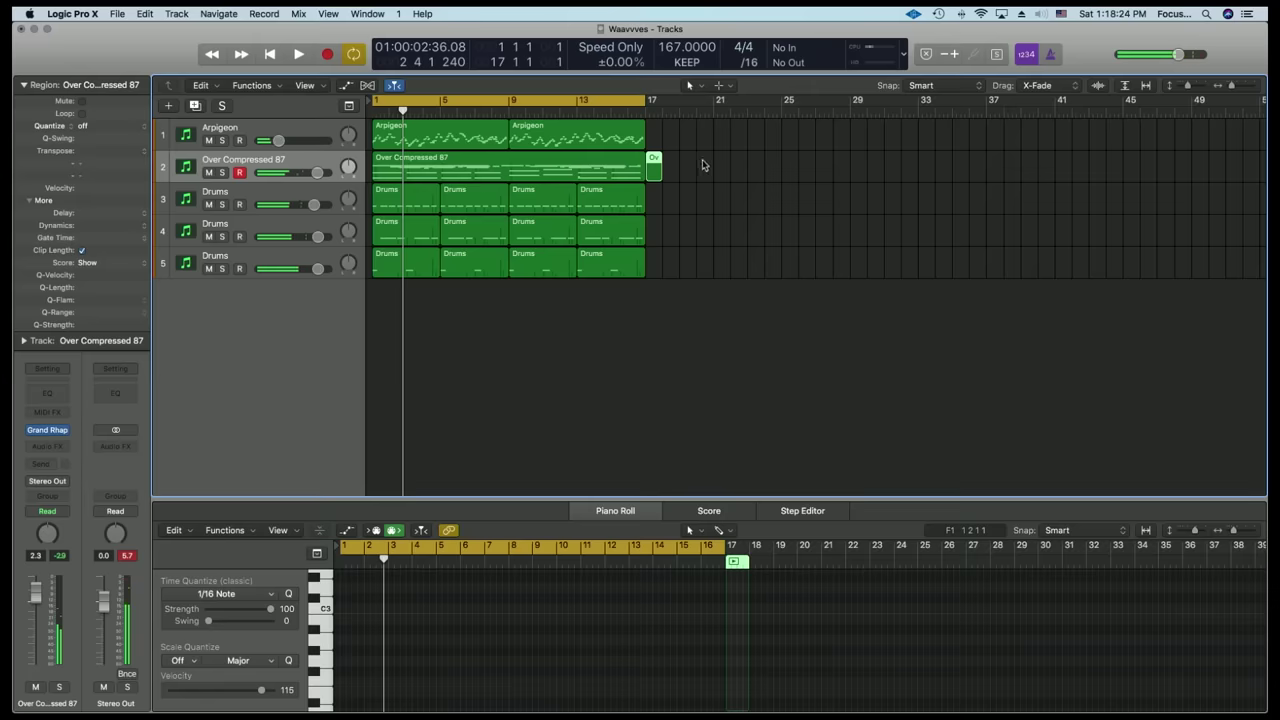
click(652, 168)
key(Delete)
- Play the loop and lower the Over Compressed 87 track's volume to -0.7 dB
key(space)
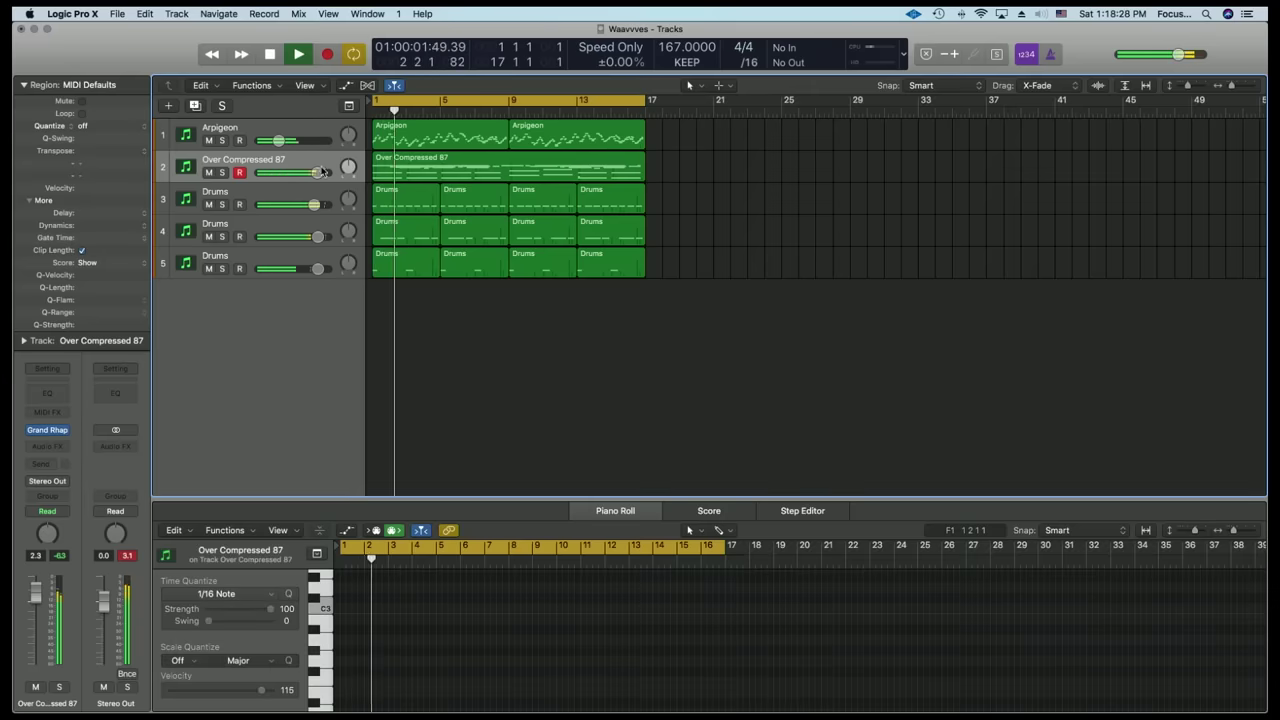
click(318, 172)
drag(310, 172, 278, 162)
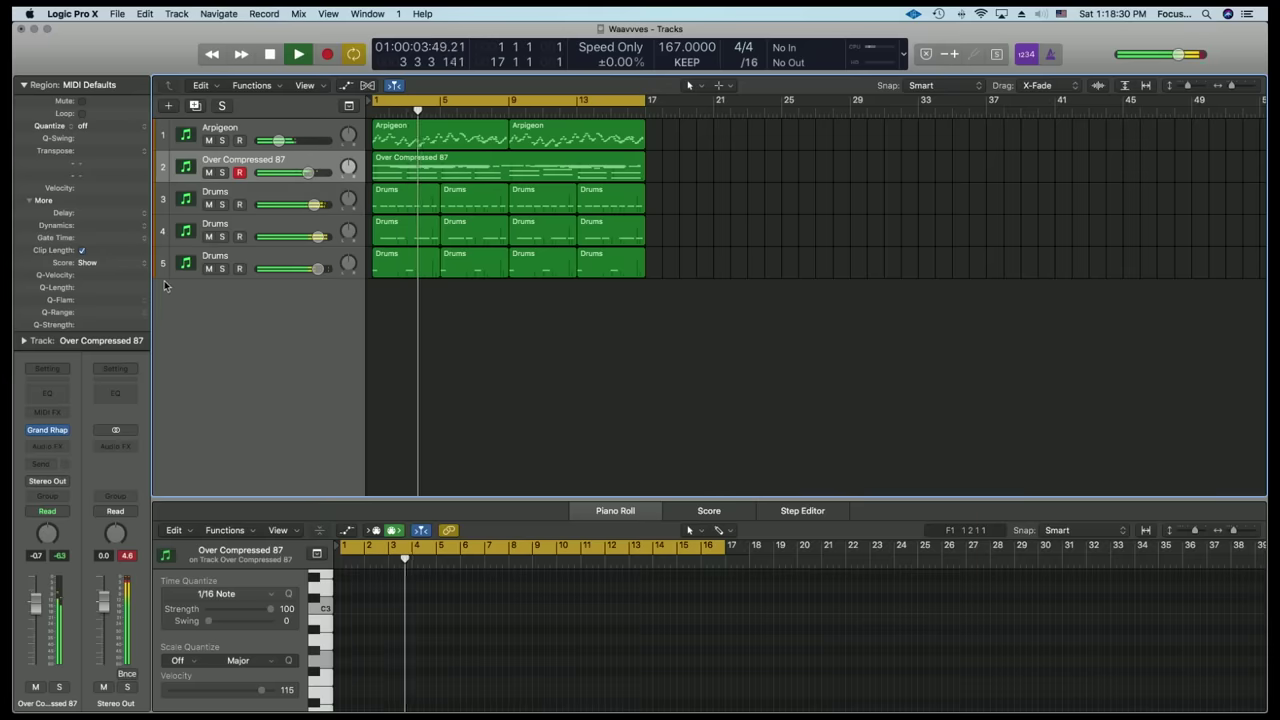
click(62, 413)
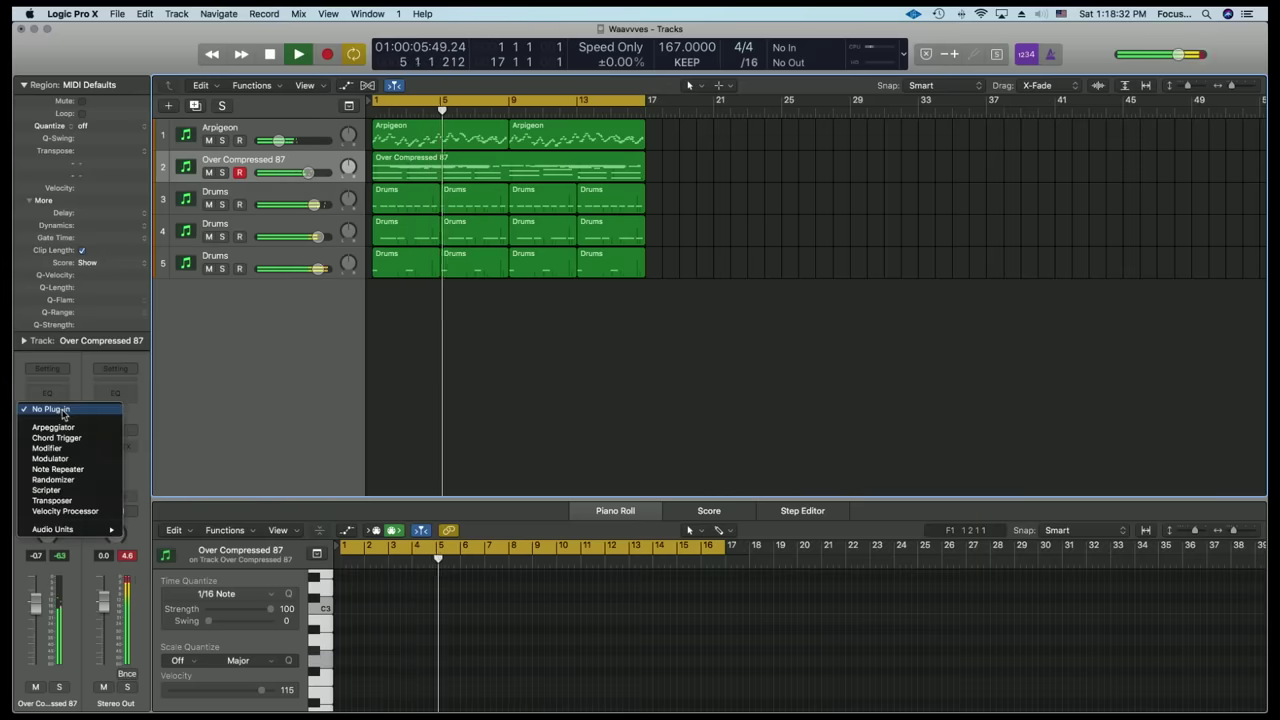
click(224, 405)
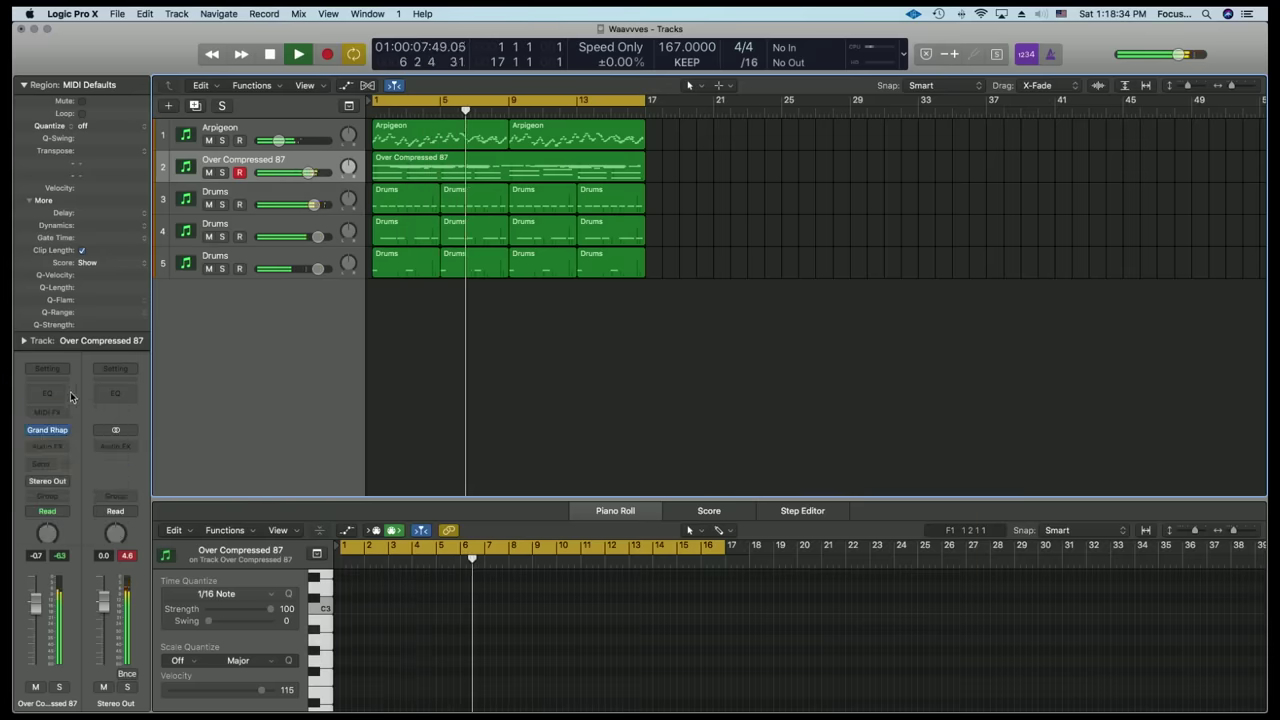
- Add a Channel EQ to the piano track with 100 Hz at -1.5 dB, 250 Hz at -1.0 dB, 3000 Hz at +3.0 dB and 8900 Hz at +7.0 dB
click(58, 391)
drag(555, 203, 569, 181)
drag(477, 194, 481, 184)
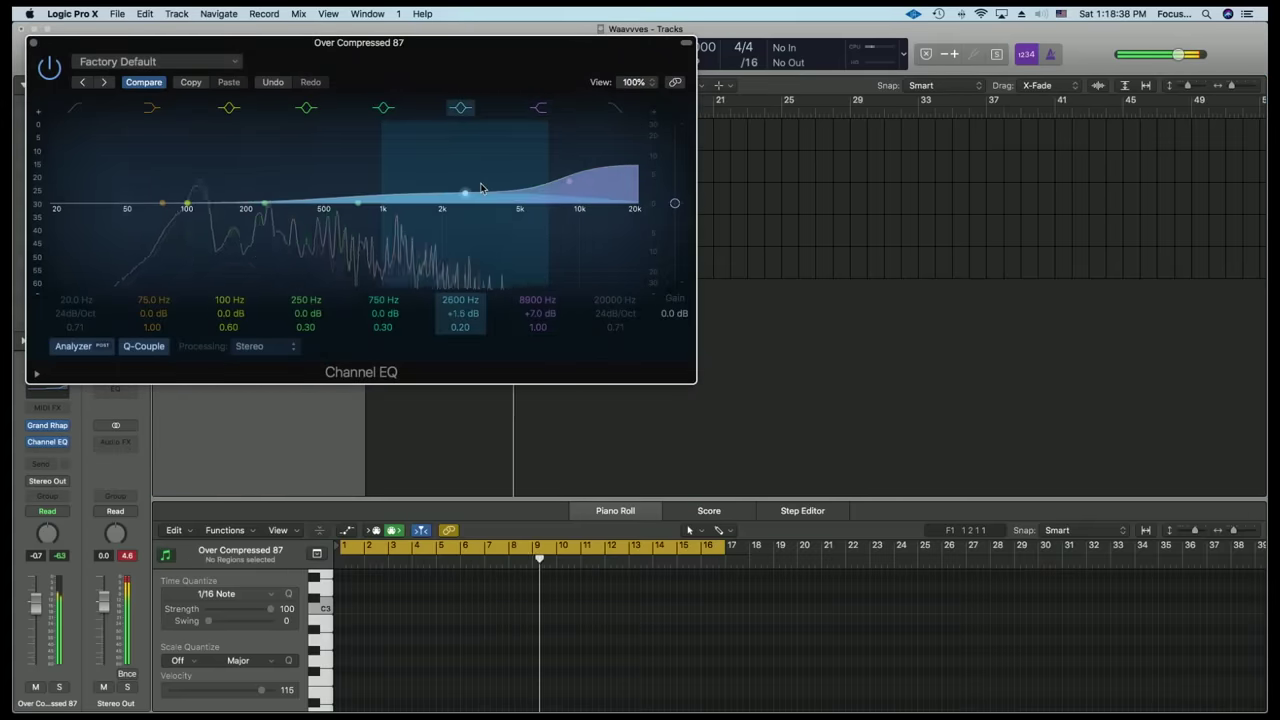
drag(189, 200, 189, 206)
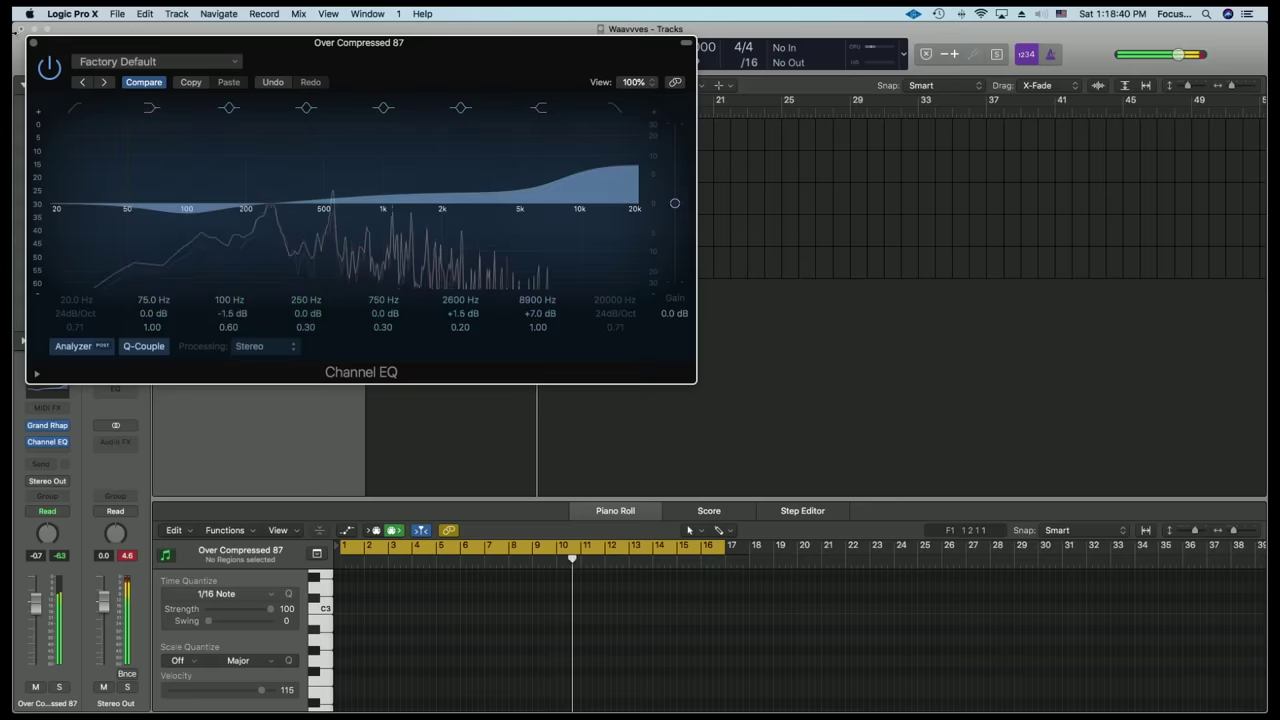
key(super+w)
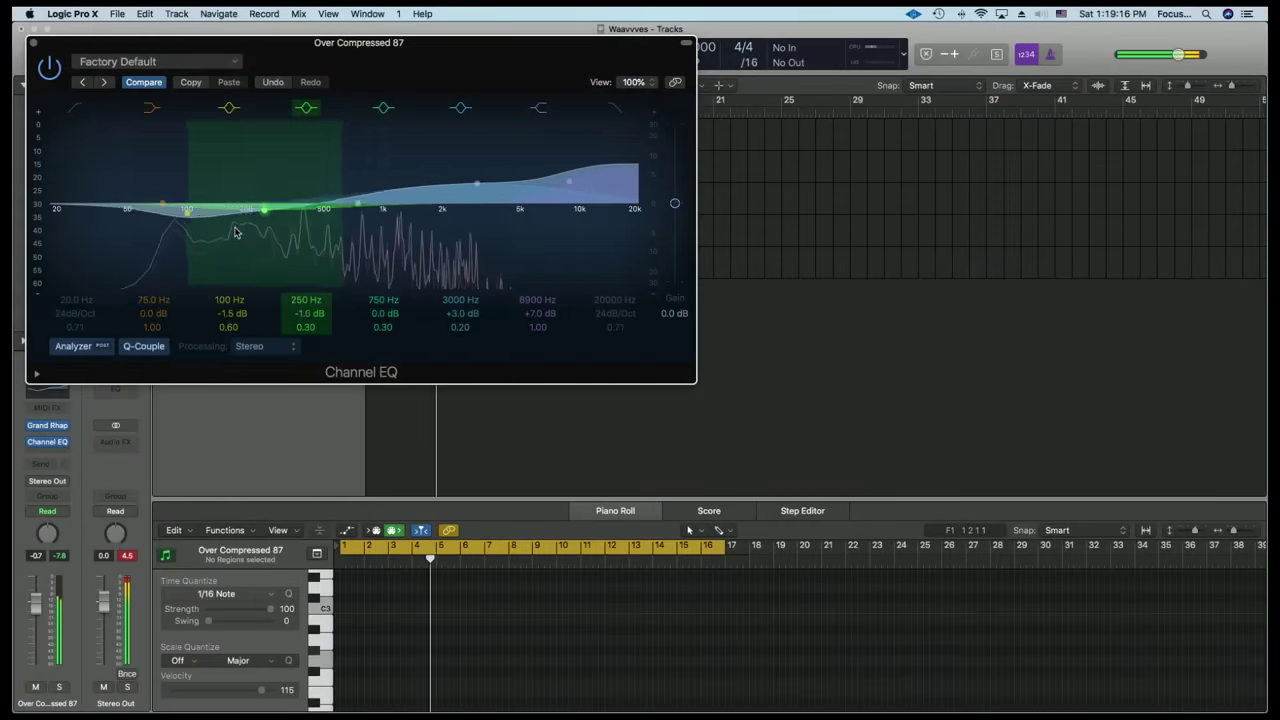
key(super+w)
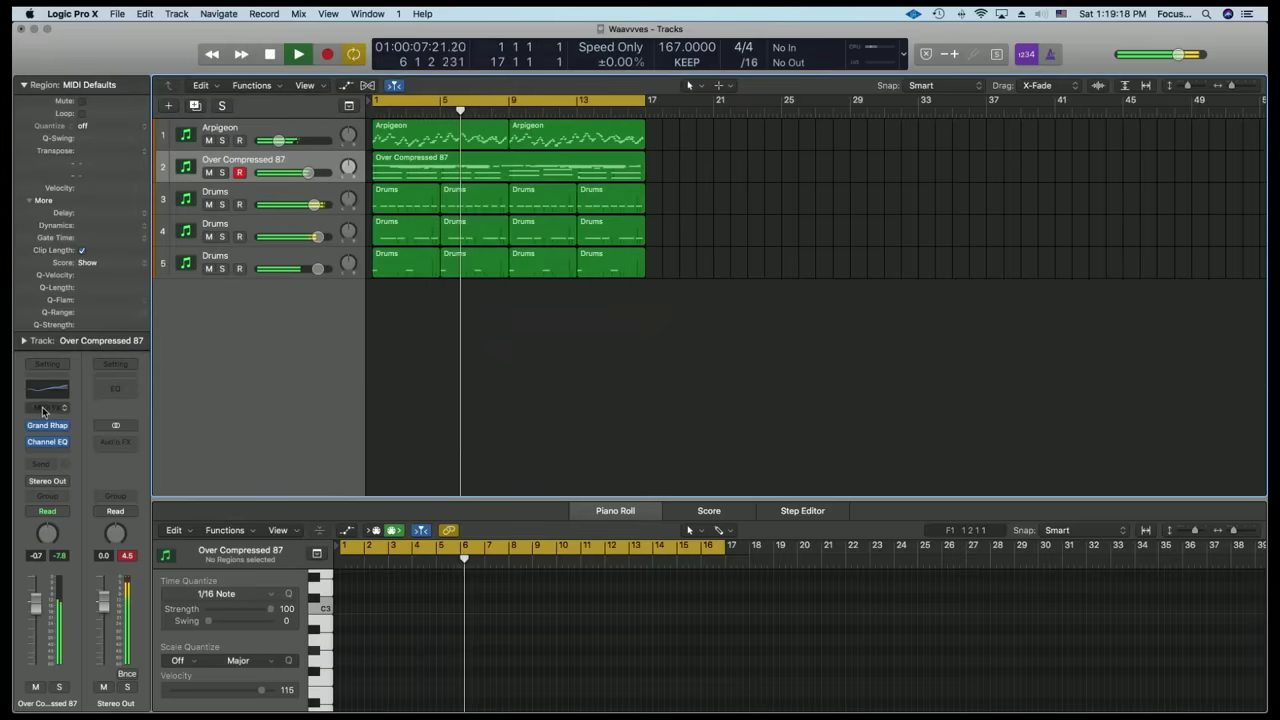
- Insert the Waves Doubler2 (s) plug-in in stereo on the Over Compressed 87 track and close its window
click(53, 453)
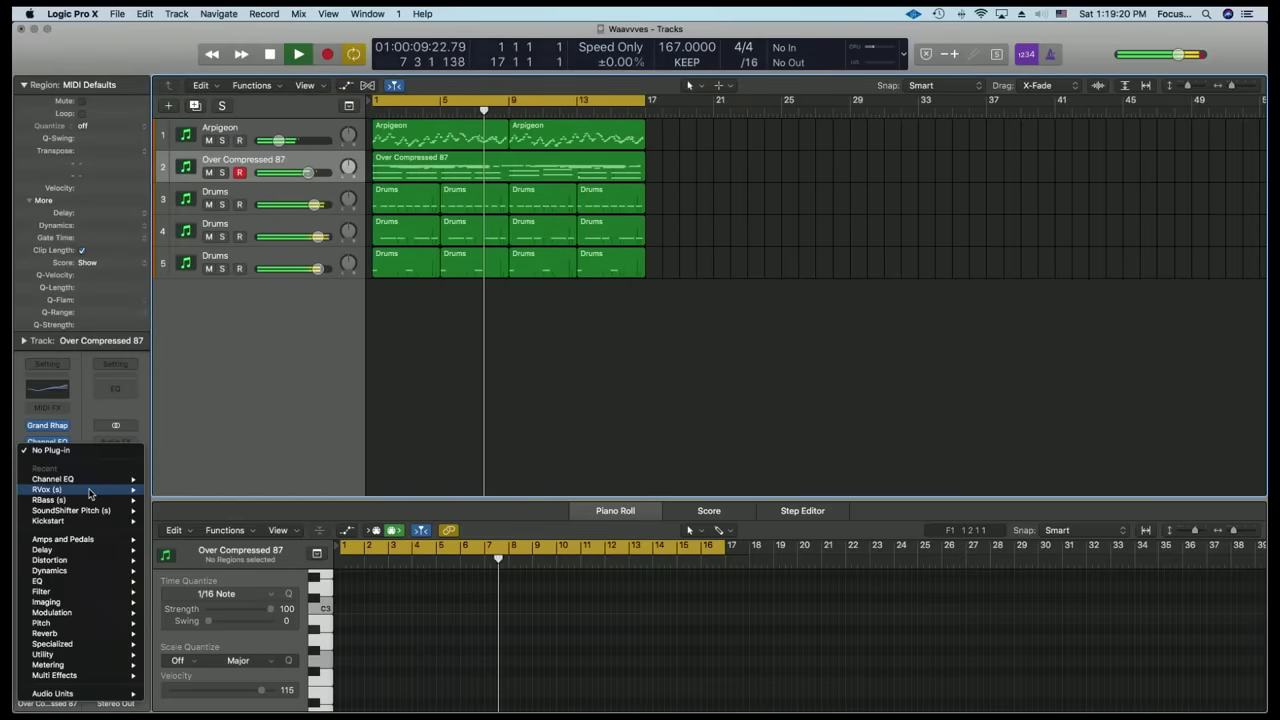
mouse_move(97, 693)
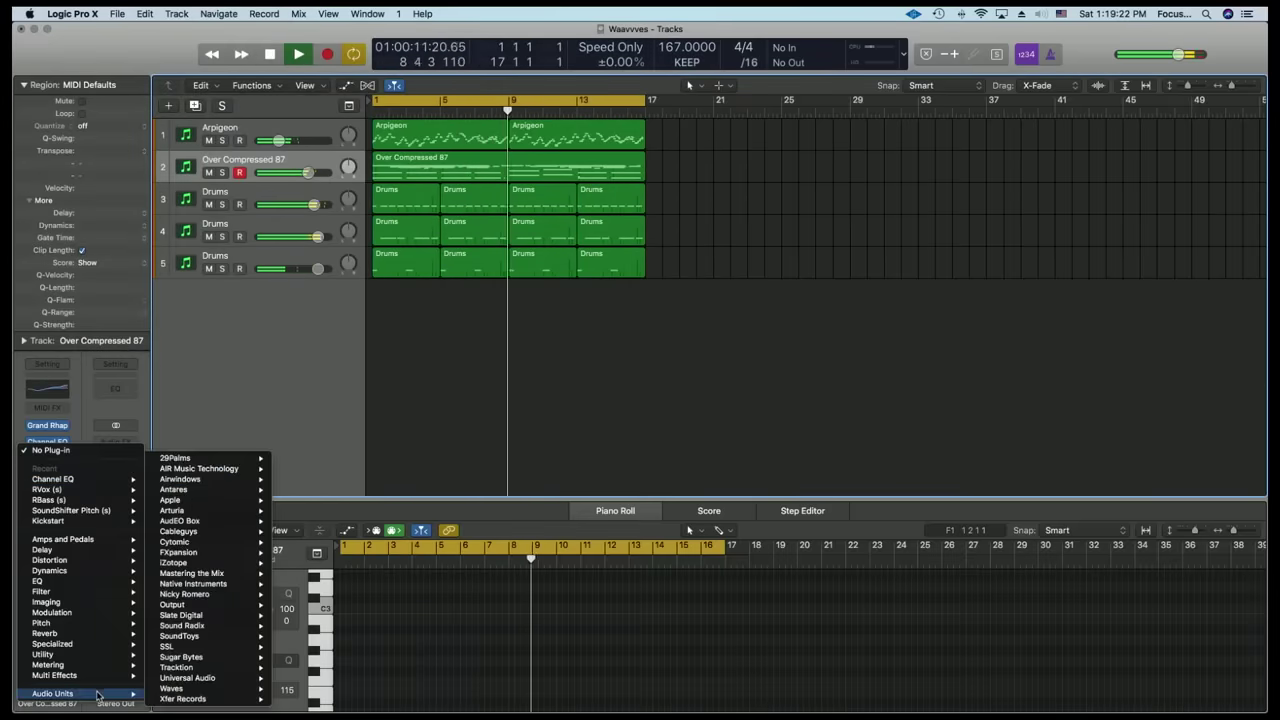
mouse_move(175, 688)
mouse_move(328, 678)
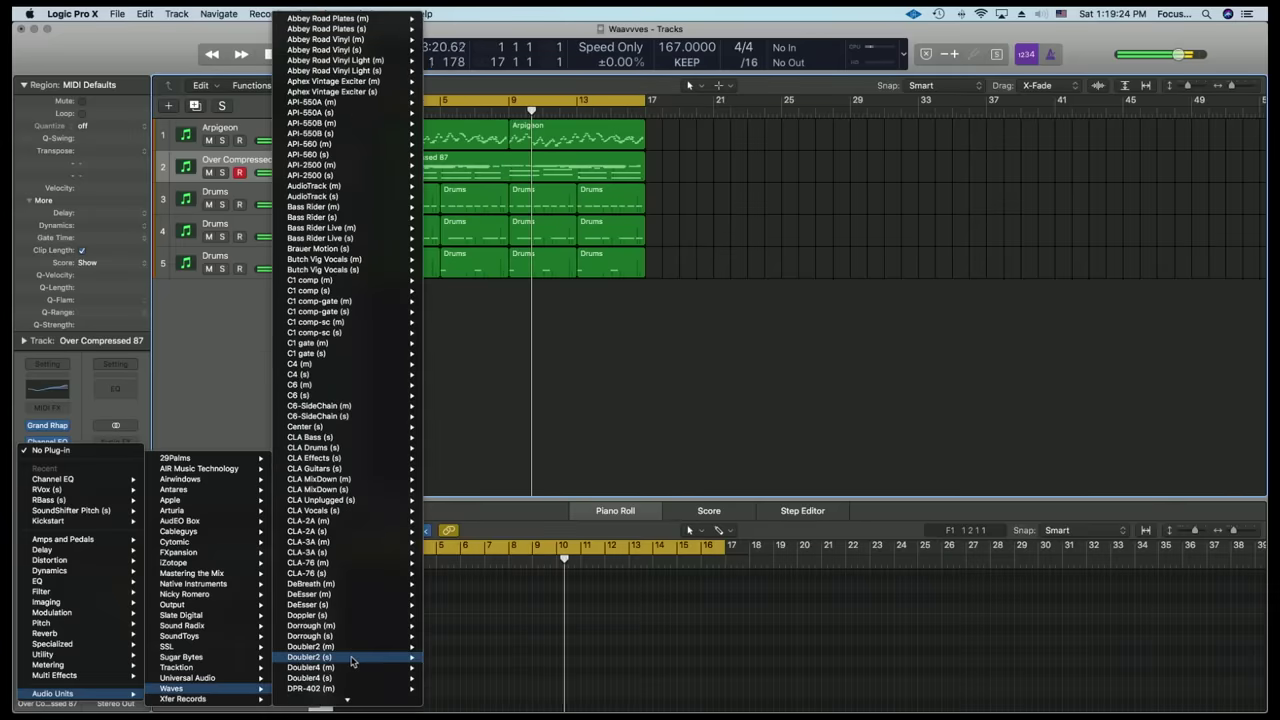
mouse_move(359, 655)
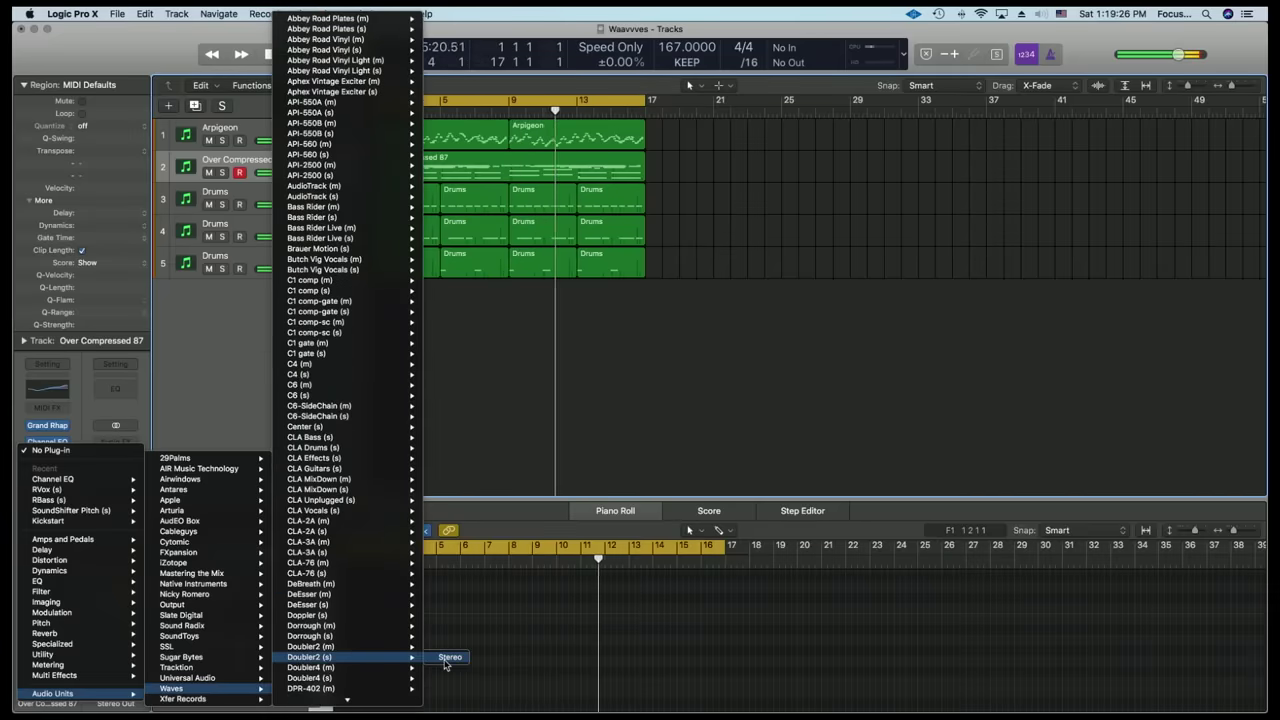
click(448, 658)
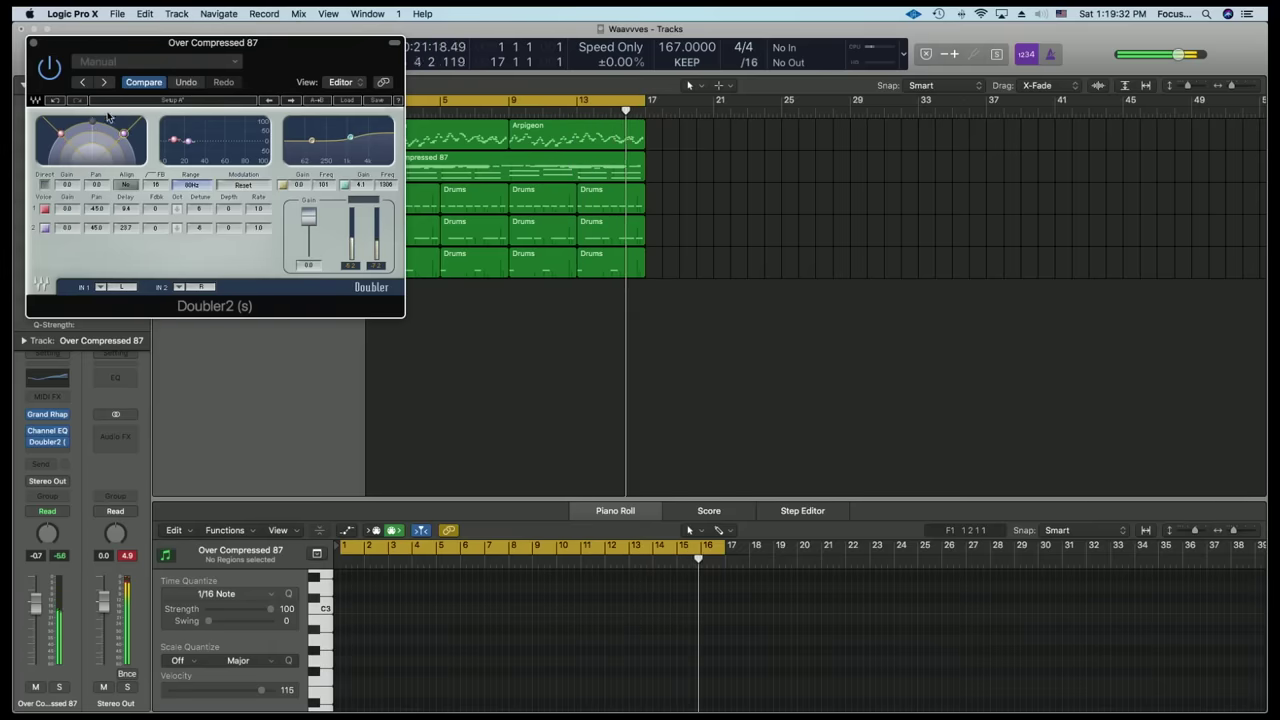
key(super+w)
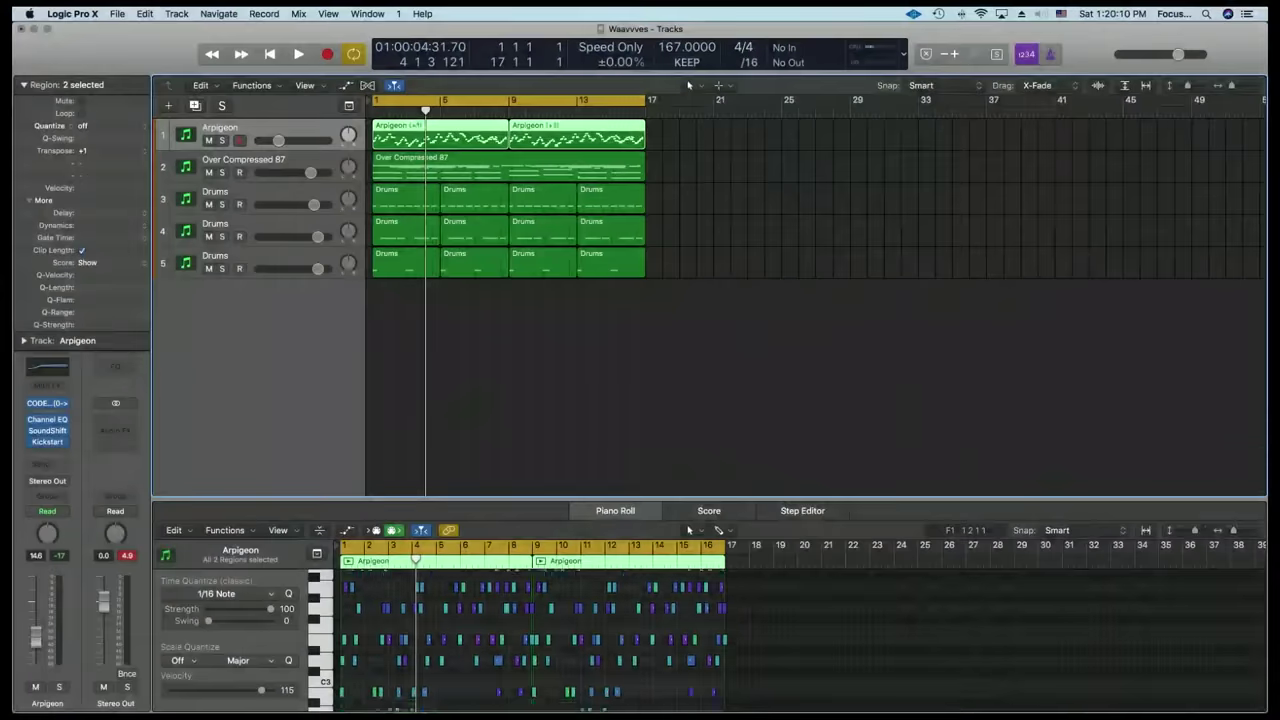
- Transpose both Arpigeon regions by +3 and audition them from the start of the arrangement
key(Return)
key(space)
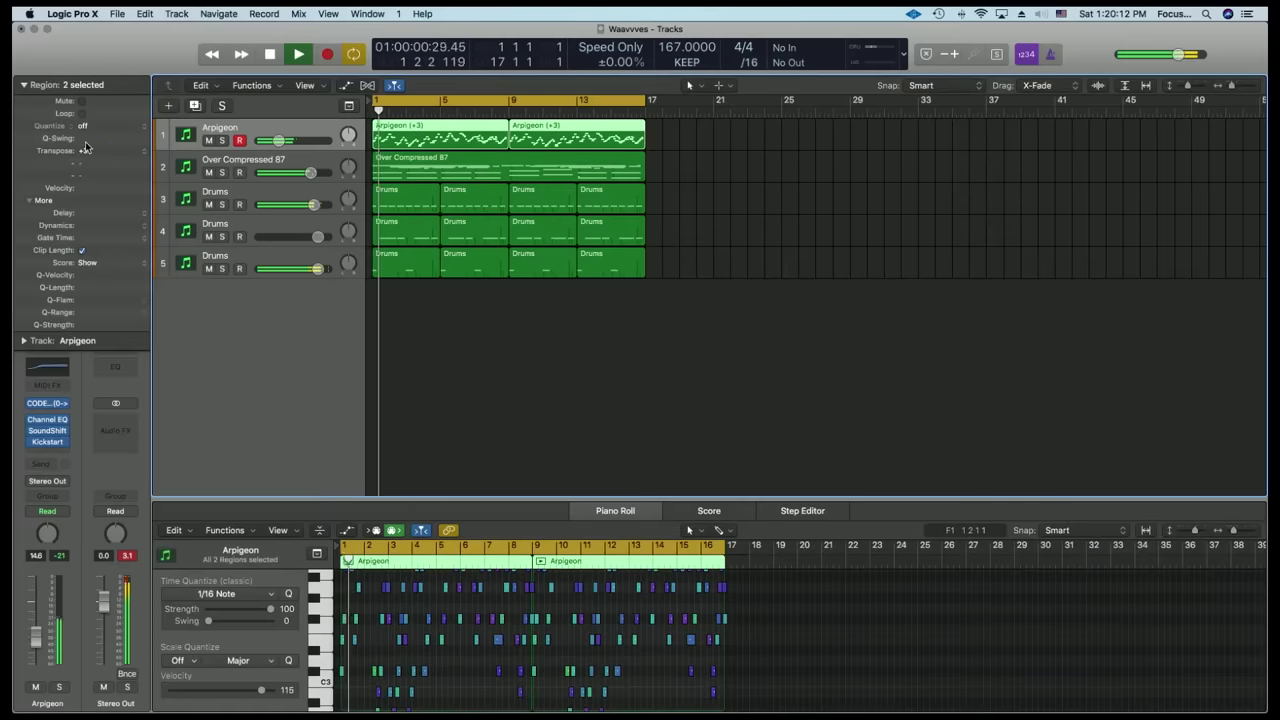
key(space)
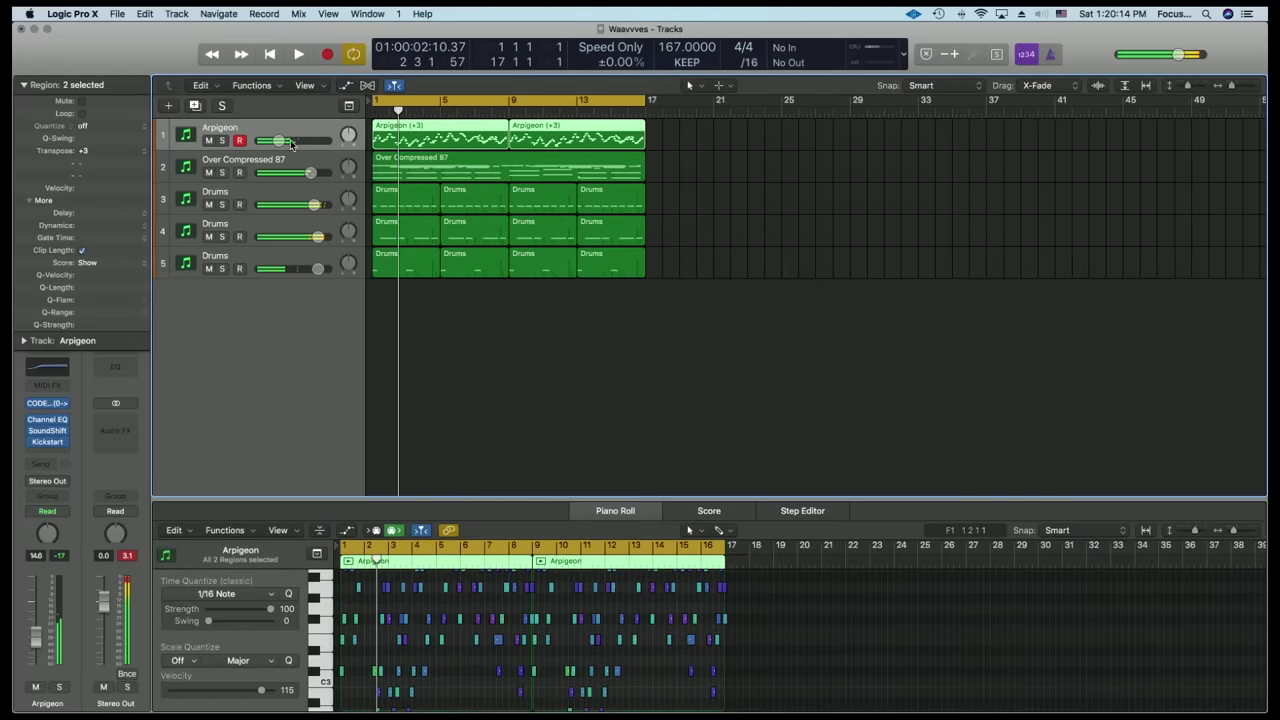
- Transpose the Over Compressed 87 piano region by +3
click(262, 175)
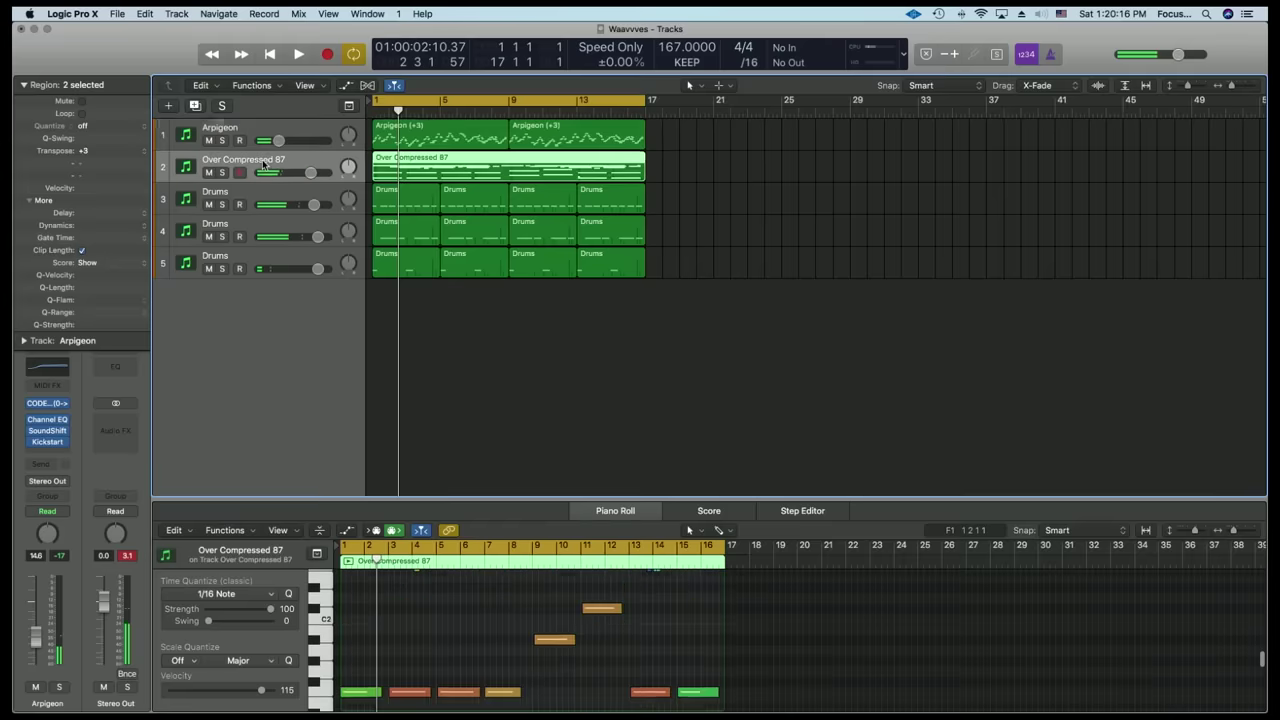
key(alt+Up)
key(alt+Up)
key(alt+Up)
key(alt+Up)
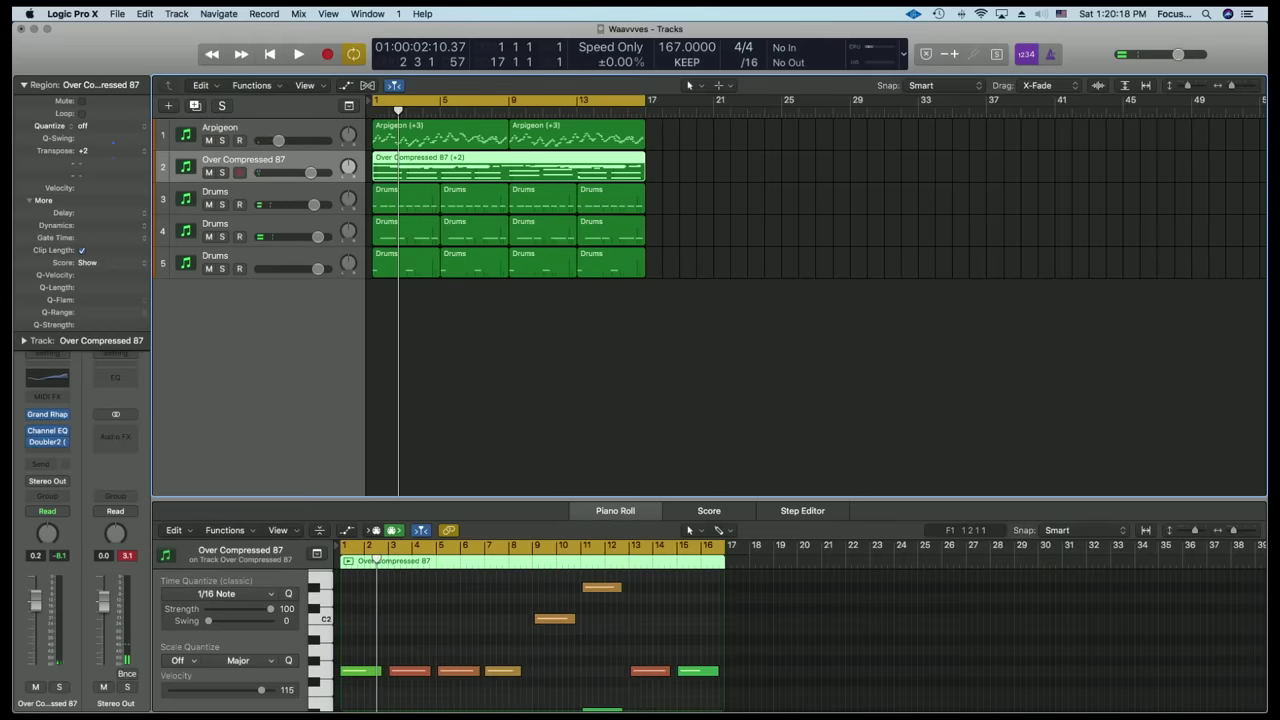
drag(83, 150, 83, 162)
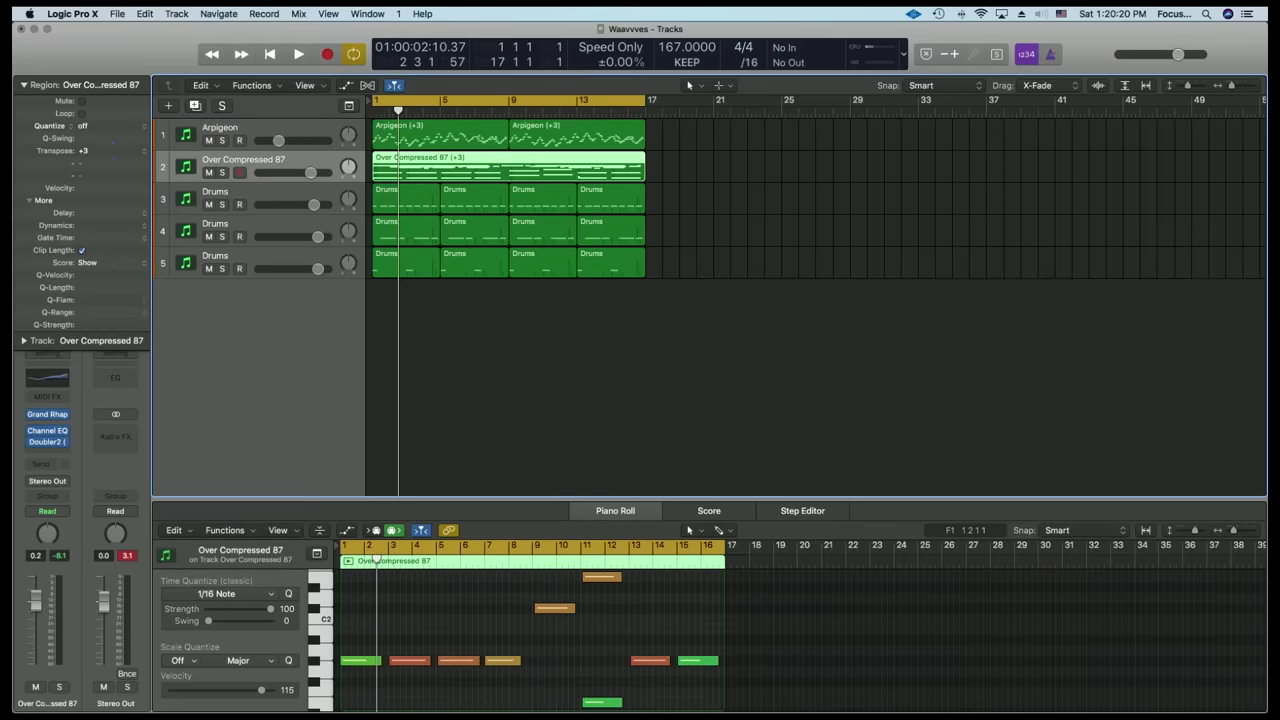
- Play the arrangement and raise the project tempo to 177 BPM
key(space)
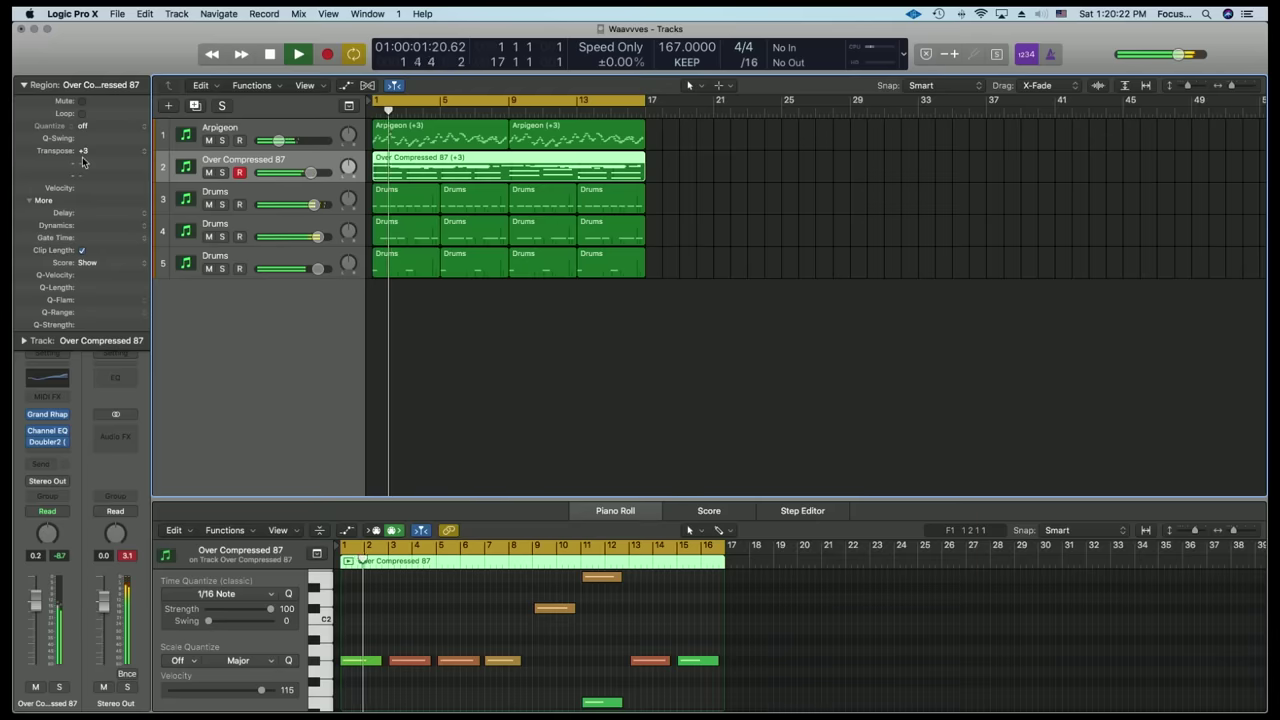
drag(679, 57, 679, 47)
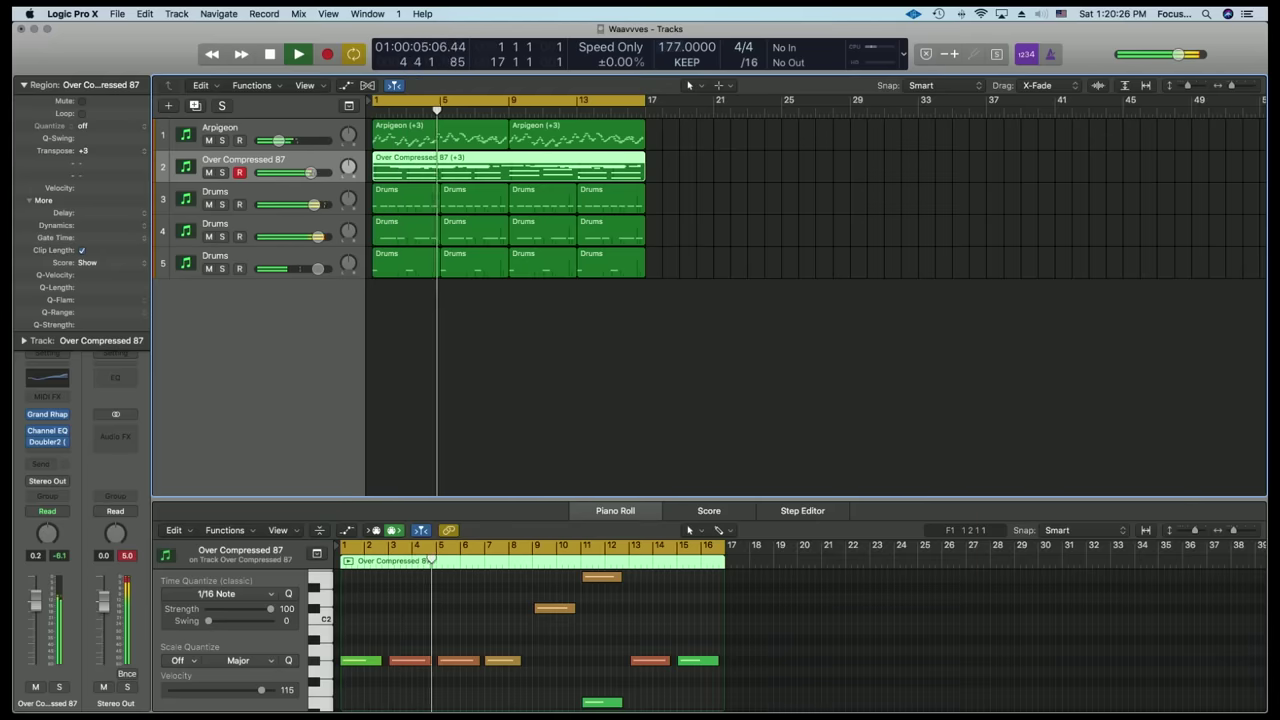